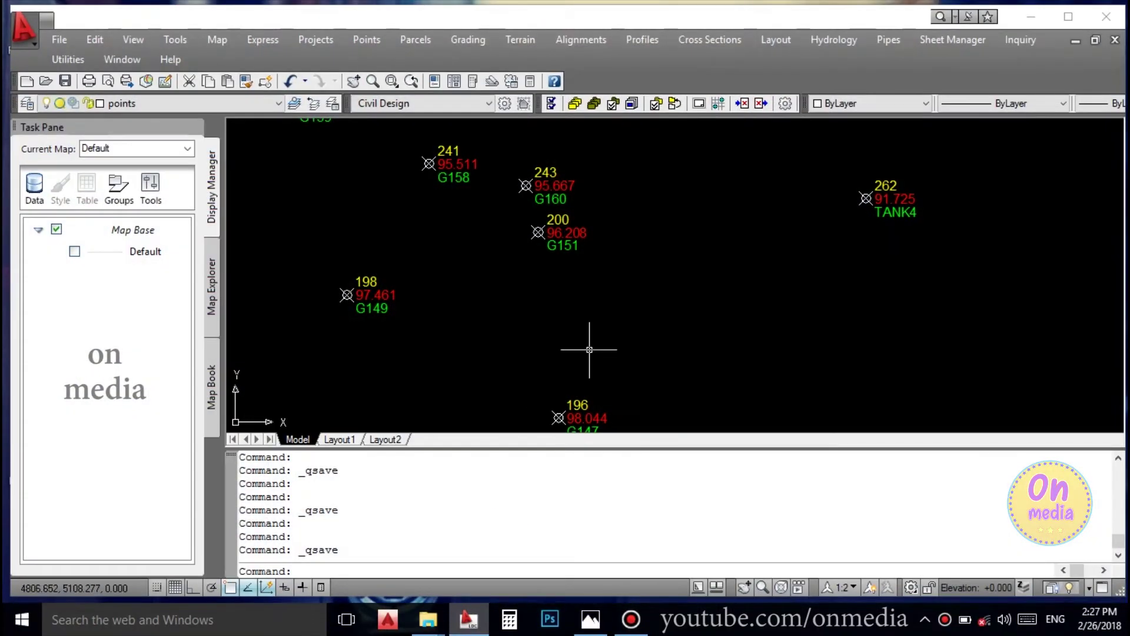
- Examine the point numbers, elevations and descriptions of the ground, road and drain survey points in the drawing
scroll(600, 294, "down", 5)
scroll(546, 285, "down", 4)
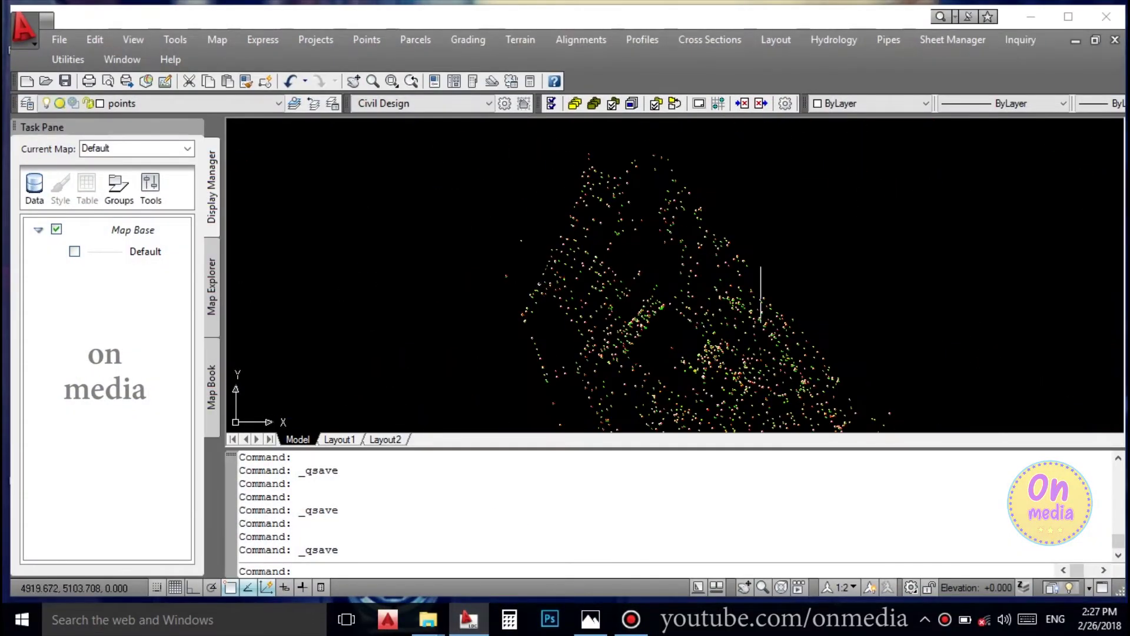
middle_click_drag(712, 259, 690, 179)
scroll(606, 192, "up", 8)
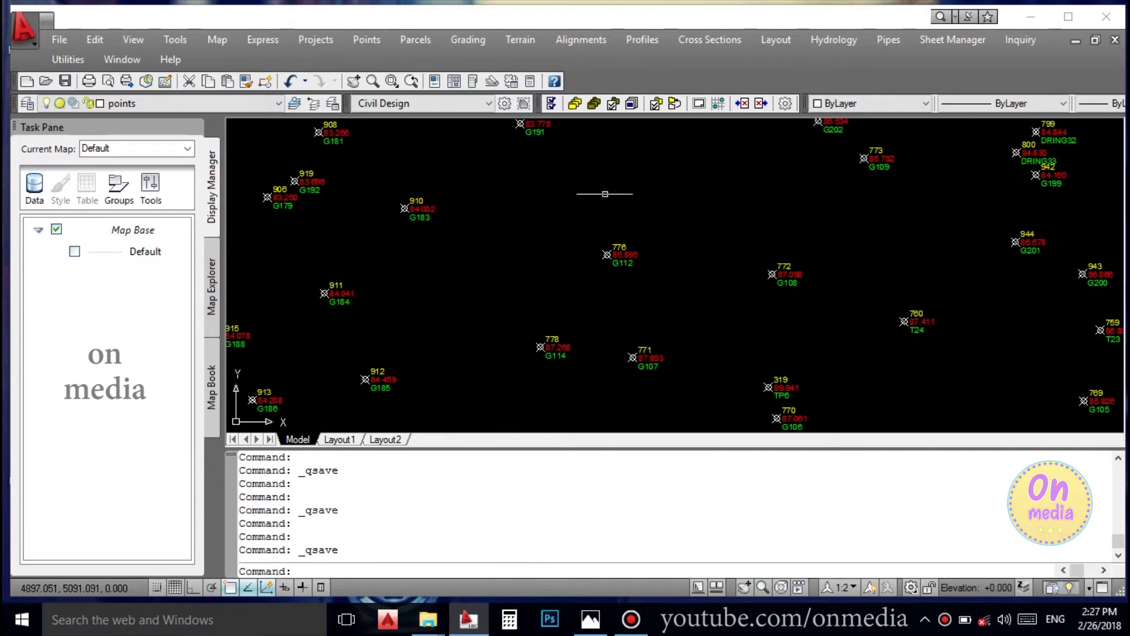
middle_click_drag(608, 295, 460, 319)
scroll(459, 320, "up", 4)
scroll(459, 321, "down", 8)
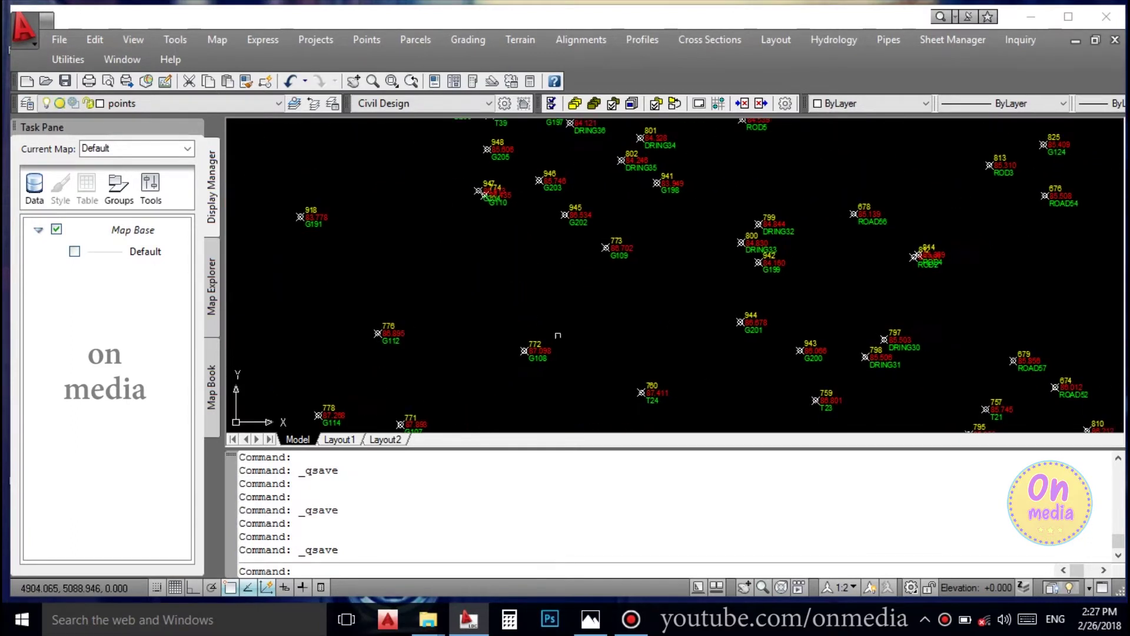
scroll(533, 359, "up", 5)
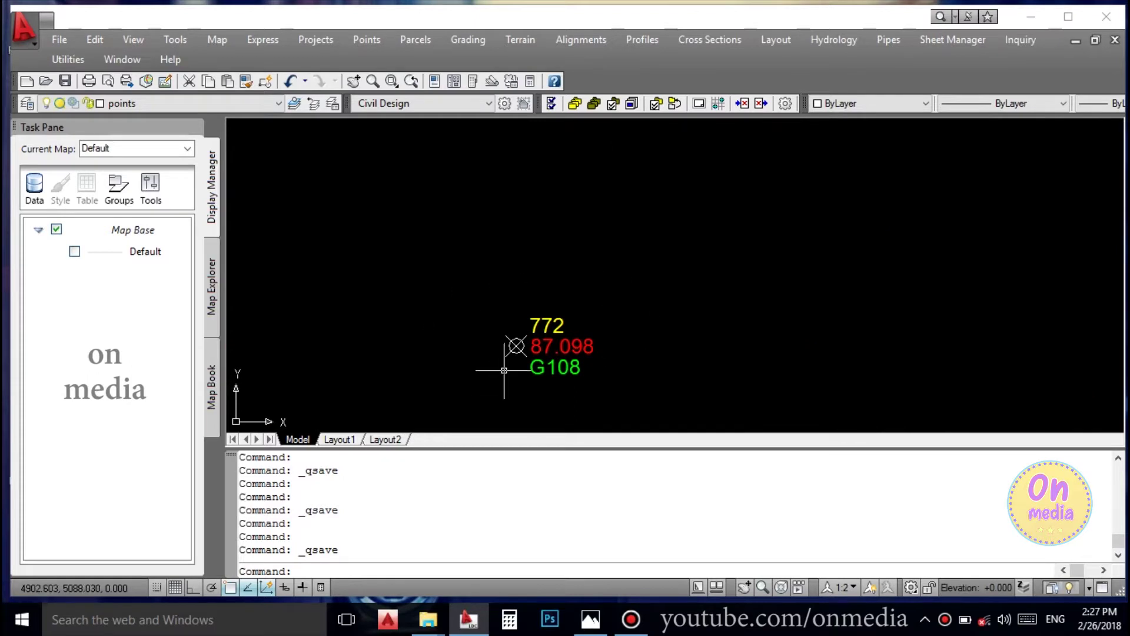
scroll(513, 368, "down", 7)
scroll(822, 209, "up", 3)
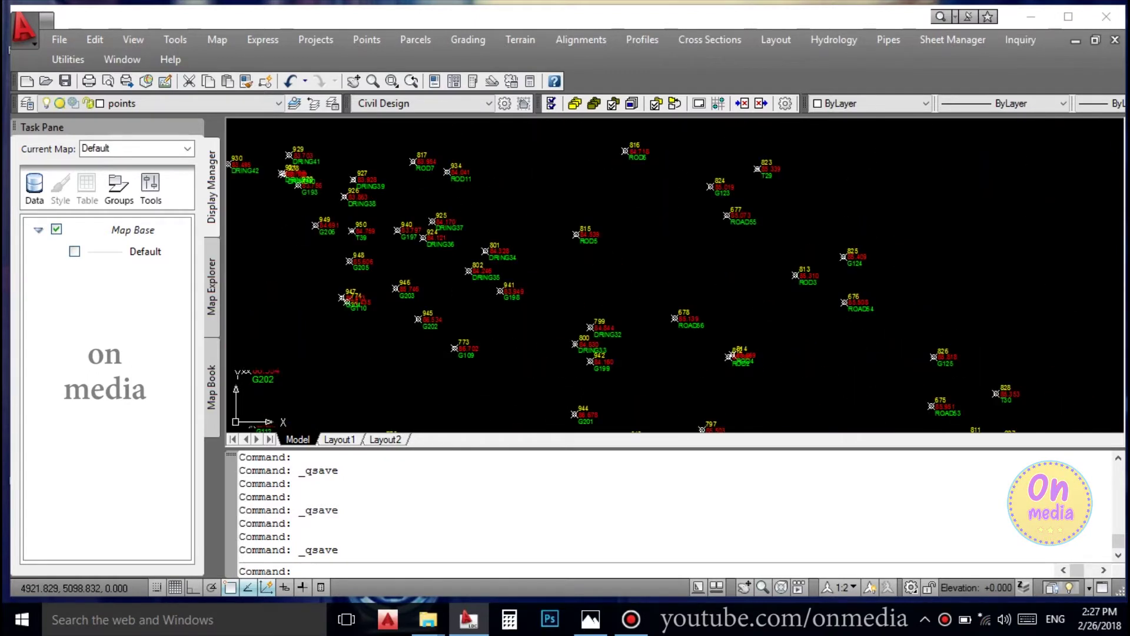
scroll(880, 260, "up", 2)
scroll(656, 332, "down", 6)
scroll(665, 330, "up", 4)
scroll(697, 360, "down", 2)
middle_click_drag(556, 270, 707, 339)
scroll(376, 143, "up", 6)
scroll(801, 200, "down", 7)
scroll(511, 194, "up", 2)
scroll(408, 351, "up", 5)
scroll(408, 351, "down", 6)
scroll(374, 334, "up", 4)
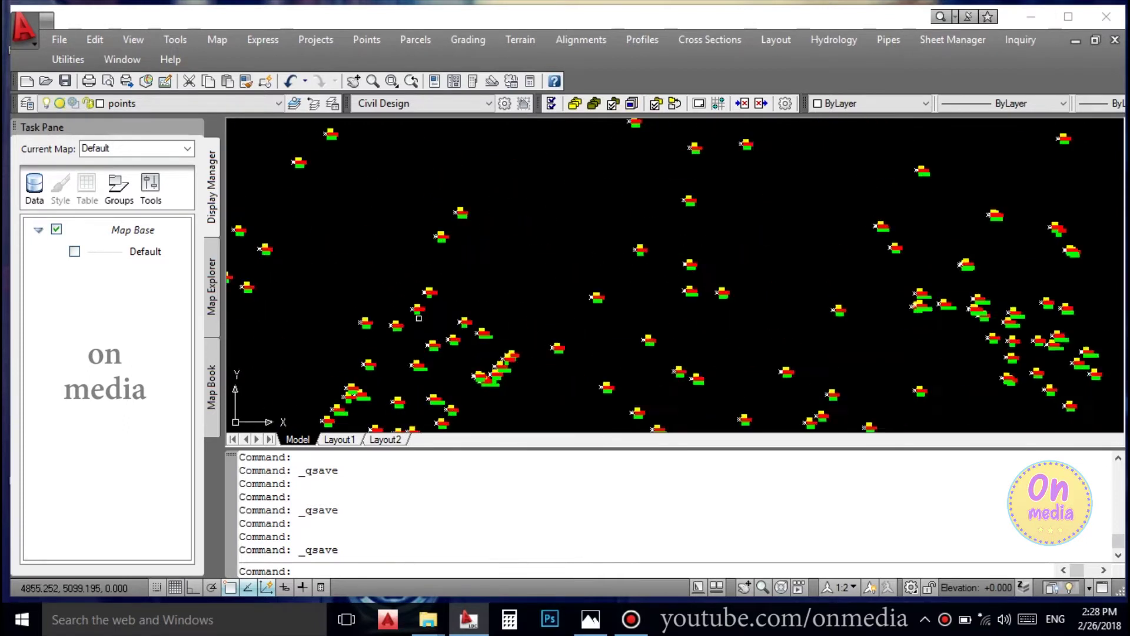
- Examine the point labels around the CONV, MH and MILL survey points in the drawing
middle_click_drag(373, 333, 578, 146)
middle_click_drag(502, 344, 670, 124)
scroll(474, 343, "up", 2)
scroll(474, 343, "down", 5)
scroll(576, 262, "up", 5)
scroll(576, 262, "down", 6)
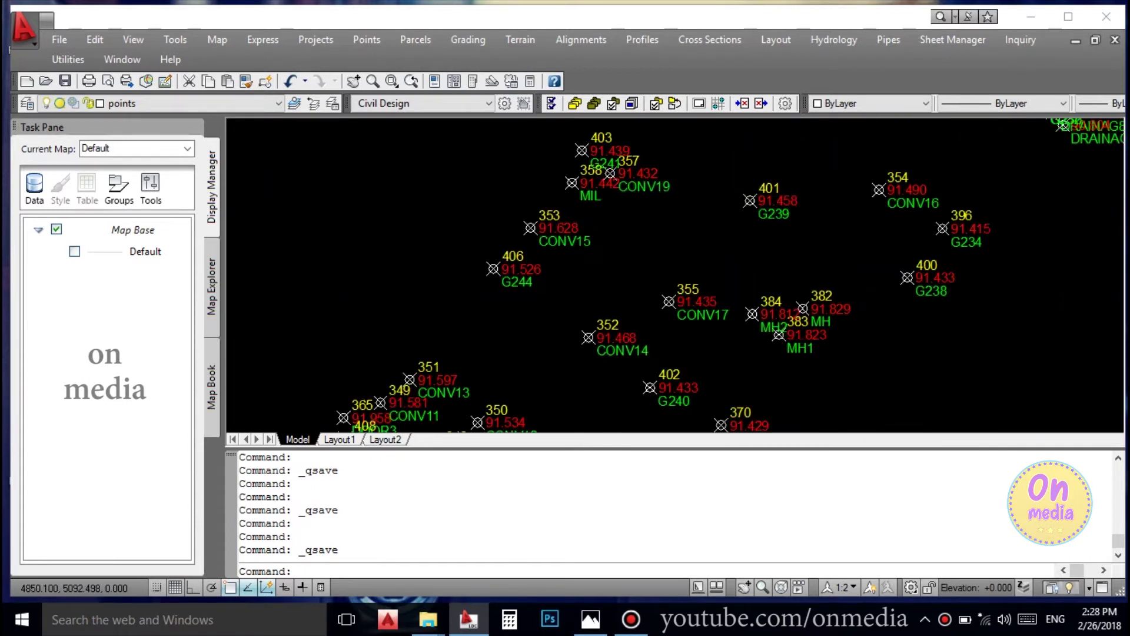
scroll(449, 252, "up", 6)
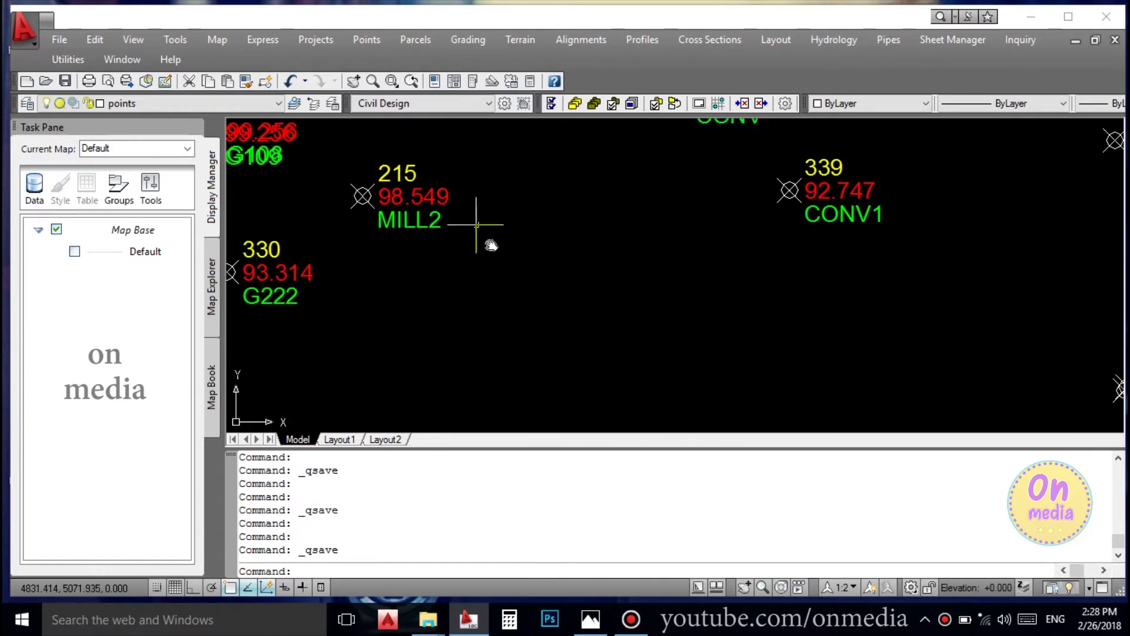
middle_click_drag(661, 213, 622, 286)
middle_click_drag(531, 248, 611, 343)
scroll(608, 322, "down", 2)
middle_click_drag(544, 310, 599, 384)
scroll(590, 293, "down", 6)
middle_click_drag(451, 333, 464, 279)
middle_click_drag(552, 198, 533, 292)
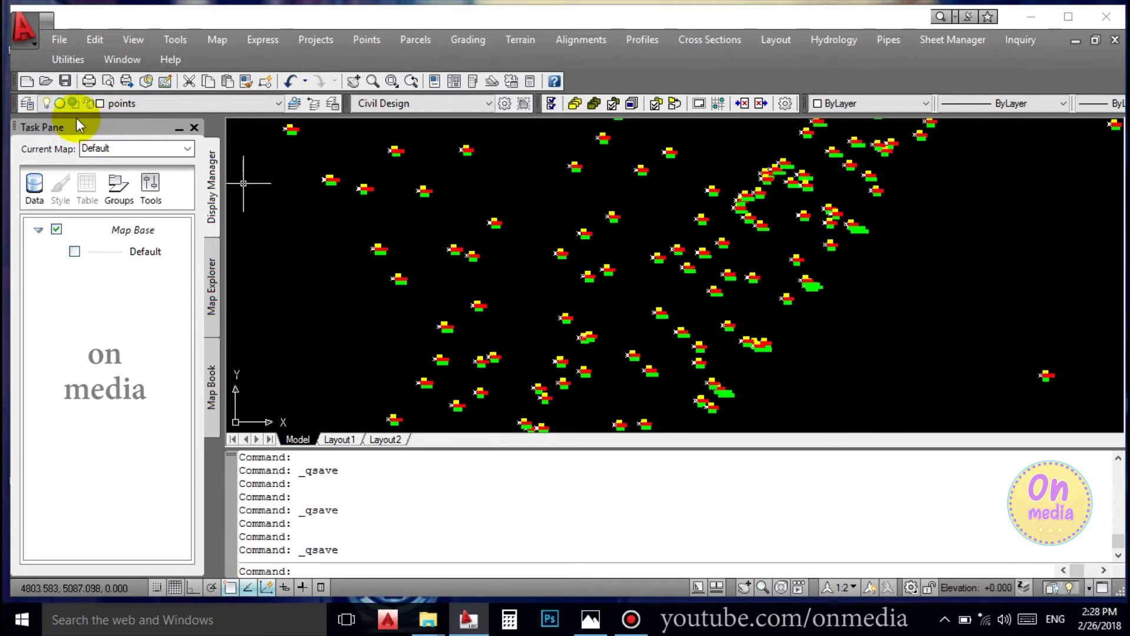
- Create a new layer named G and make it the current layer
left_click(27, 103)
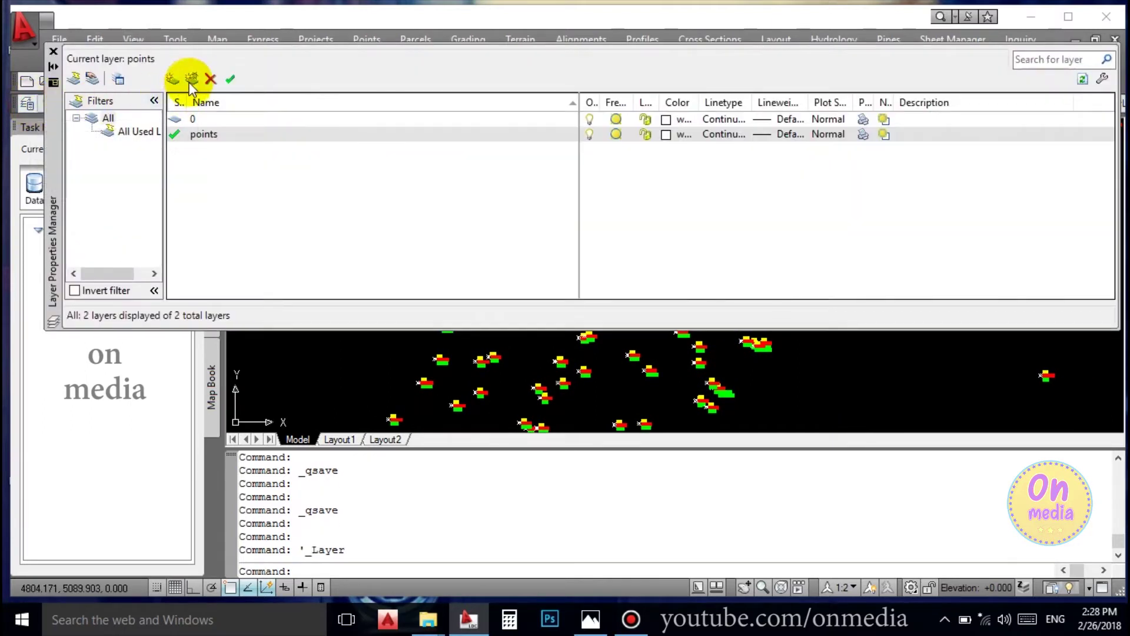
left_click(171, 80)
type("G")
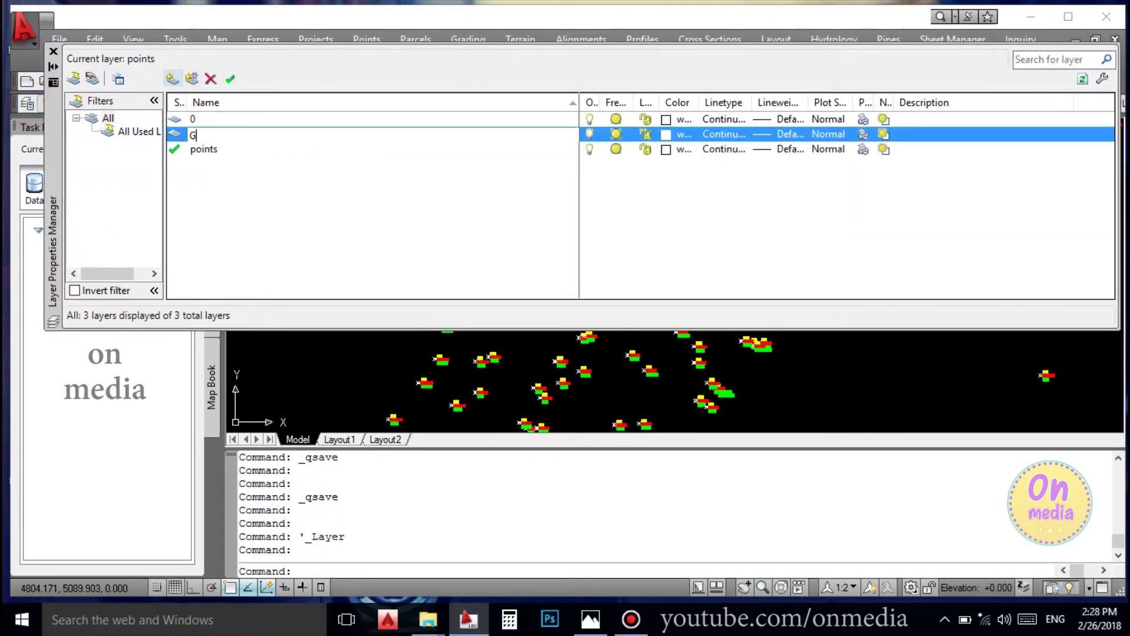
left_click(230, 79)
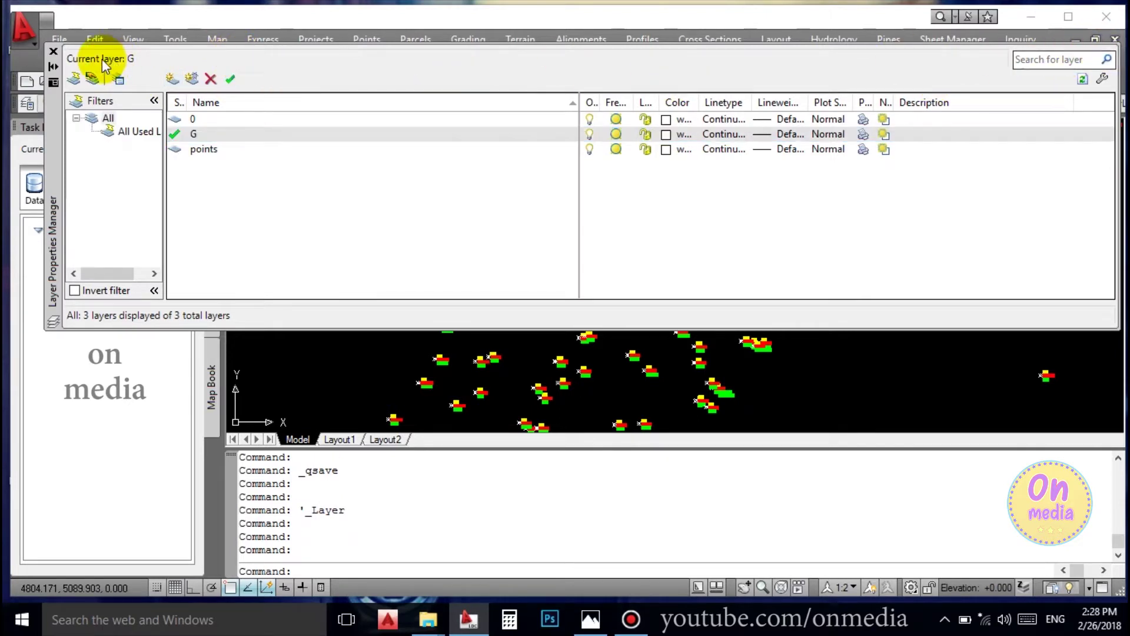
left_click(53, 51)
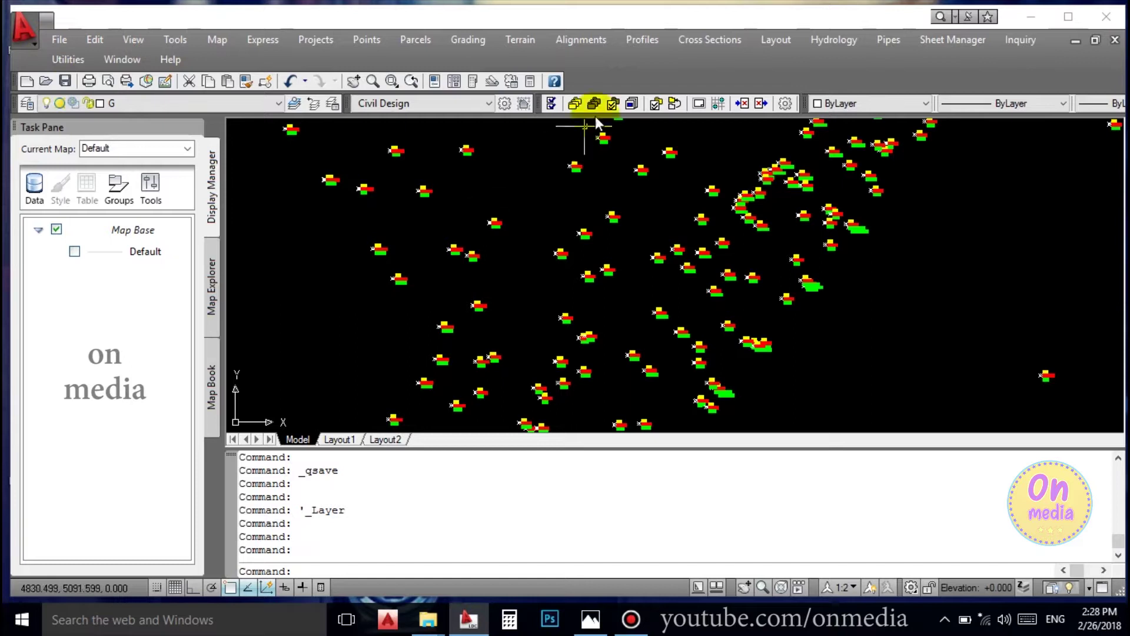
- List all survey points in the List Points dialog and sort them by raw description
left_click(377, 44)
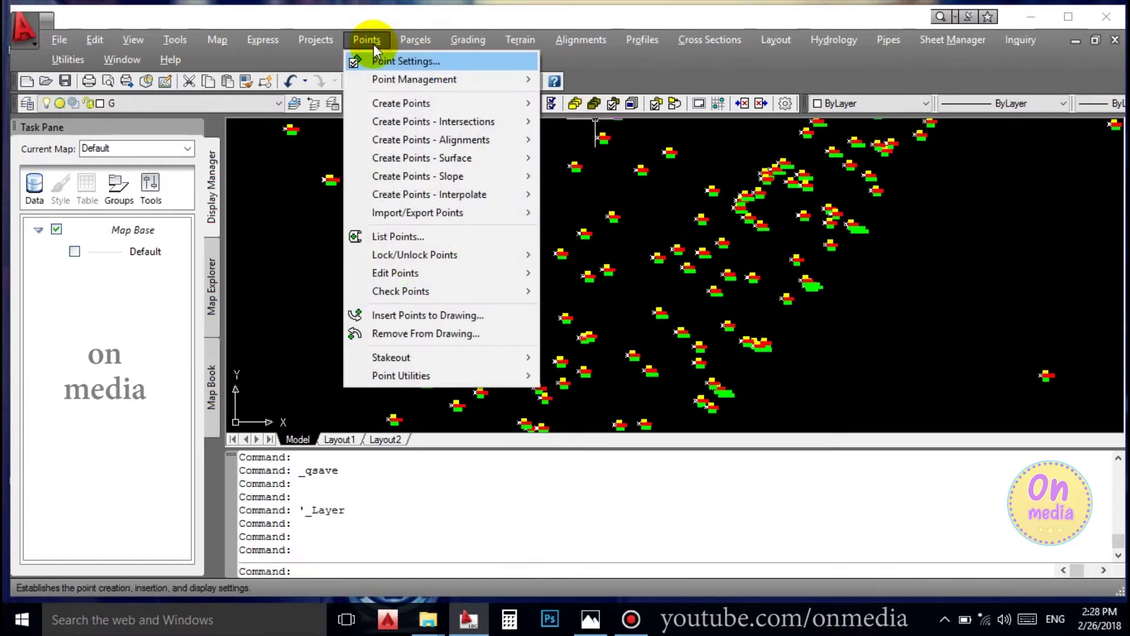
left_click(396, 238)
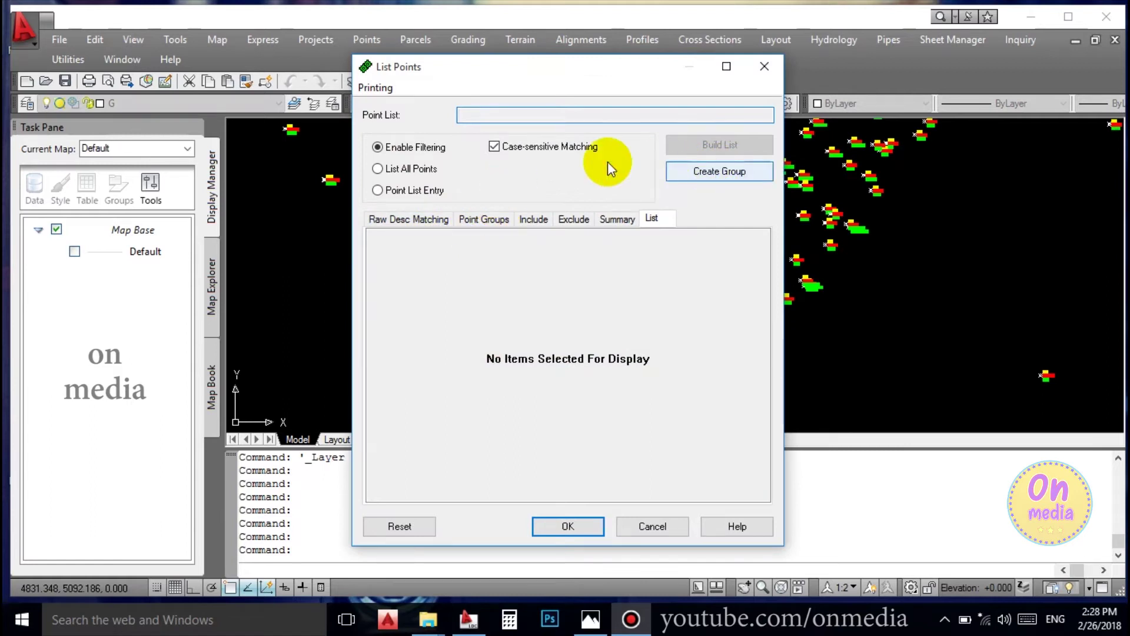
left_click(419, 170)
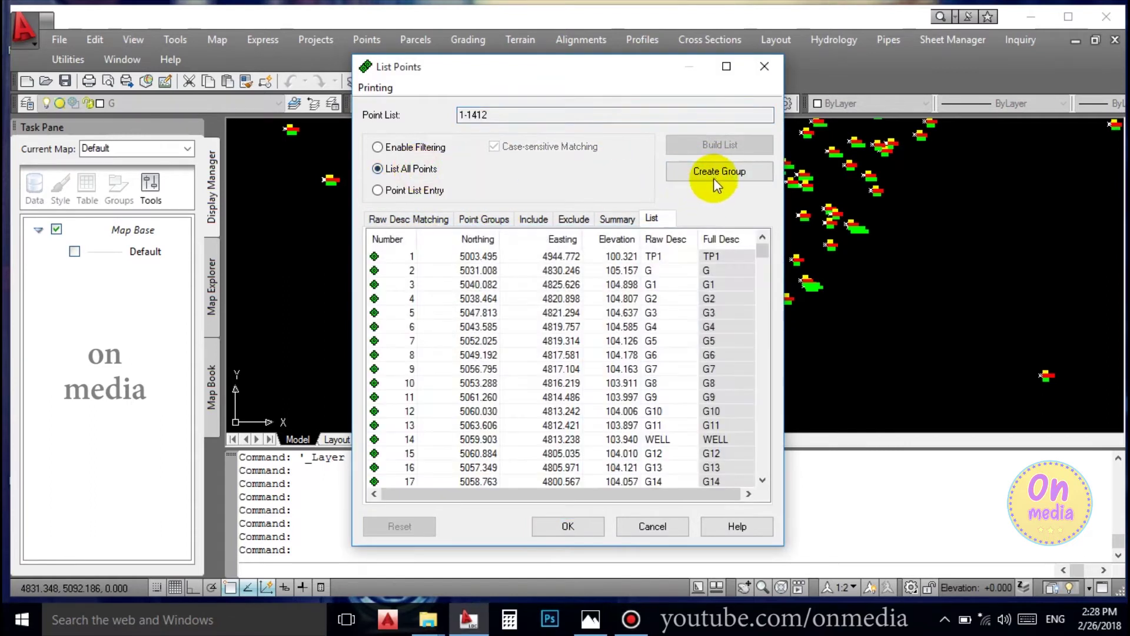
left_click(665, 240)
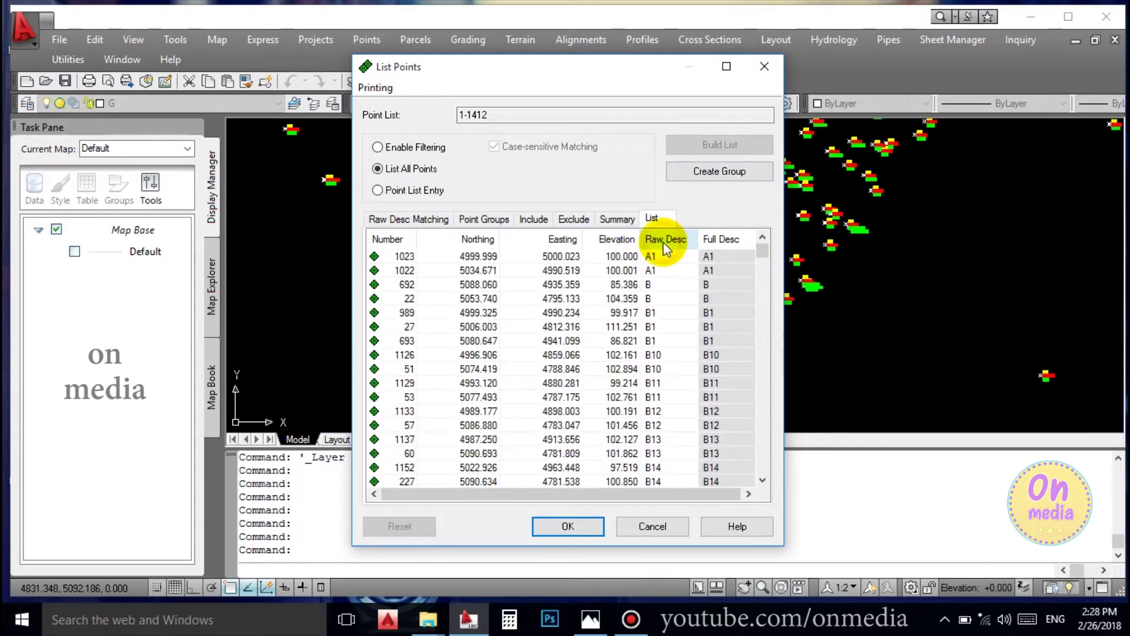
- Select the listed points with raw descriptions G through G99, excluding GSHED, and remove them from the drawing
scroll(694, 292, "down", 10)
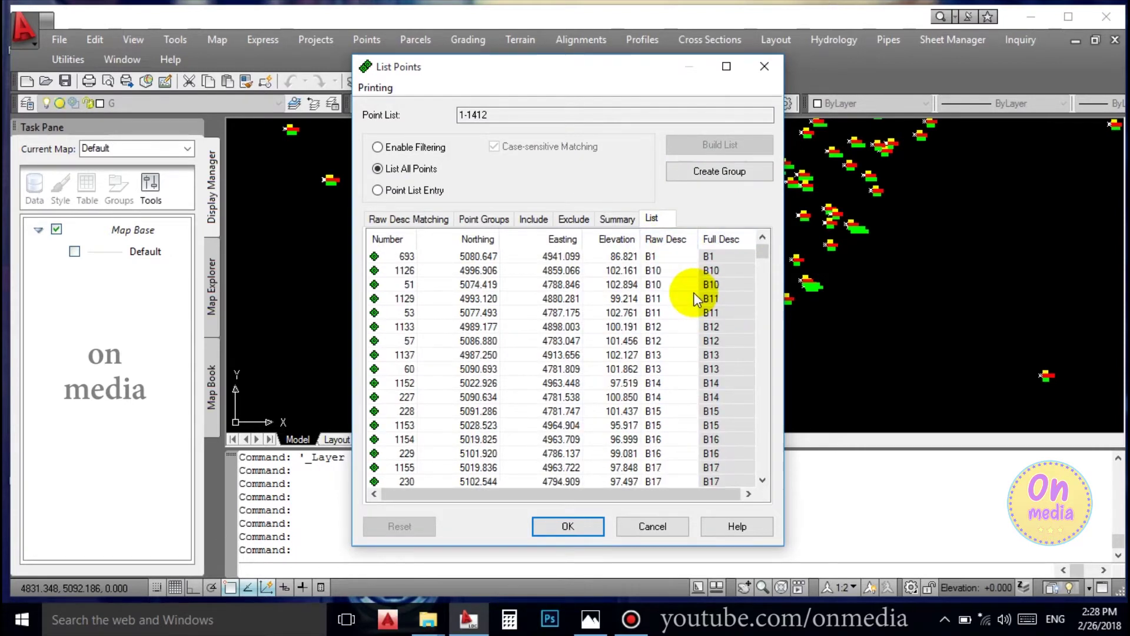
scroll(695, 300, "down", 15)
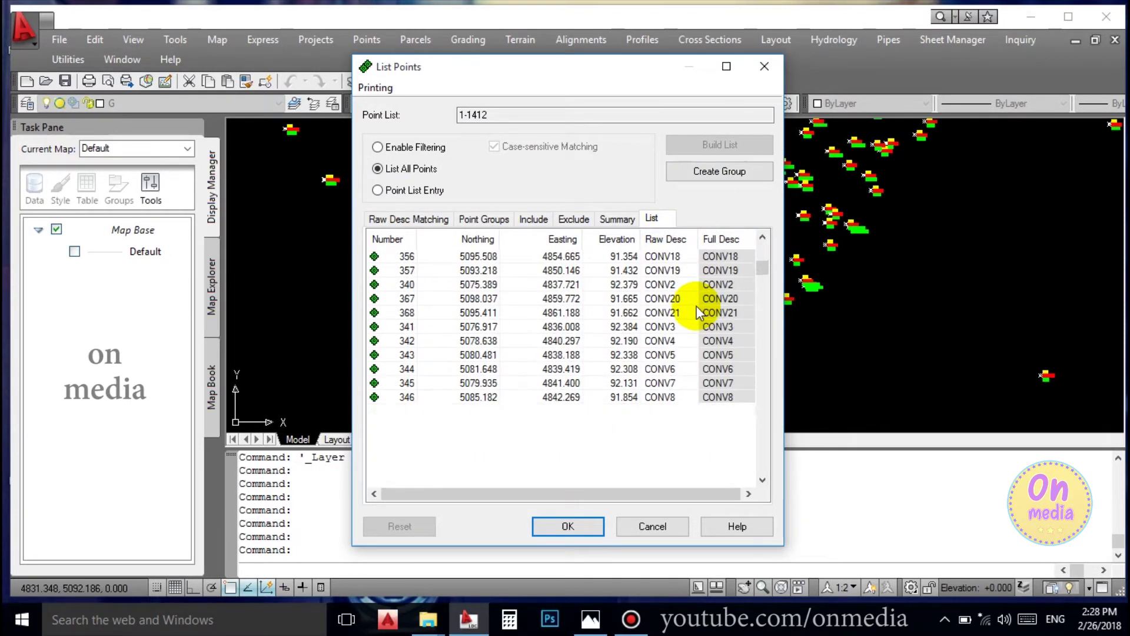
scroll(697, 307, "down", 20)
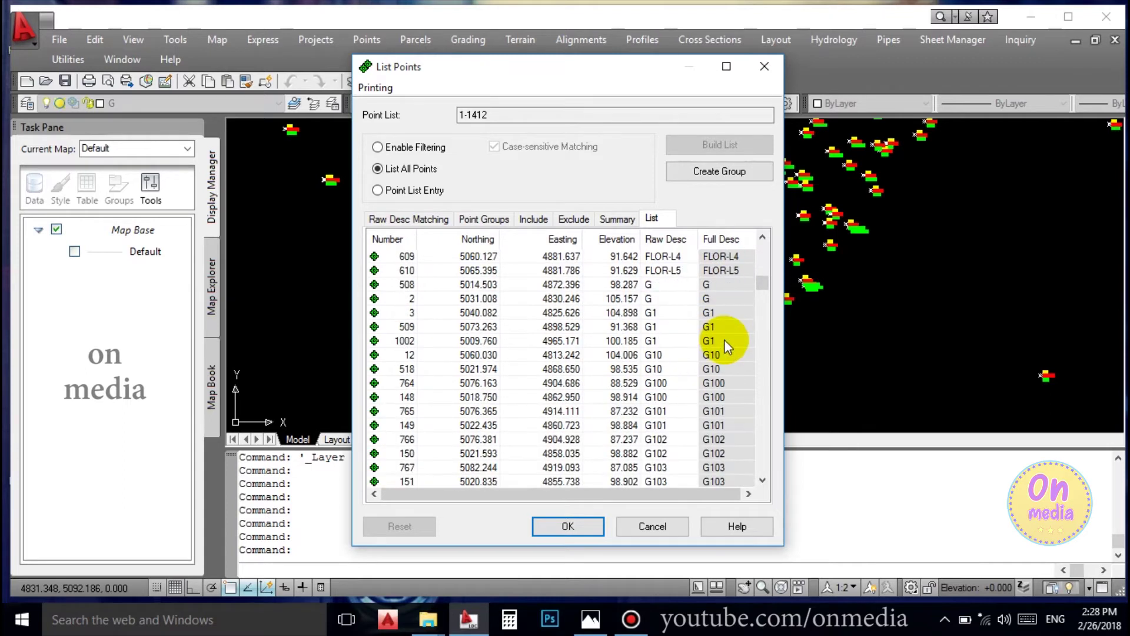
scroll(586, 384, "down", 18)
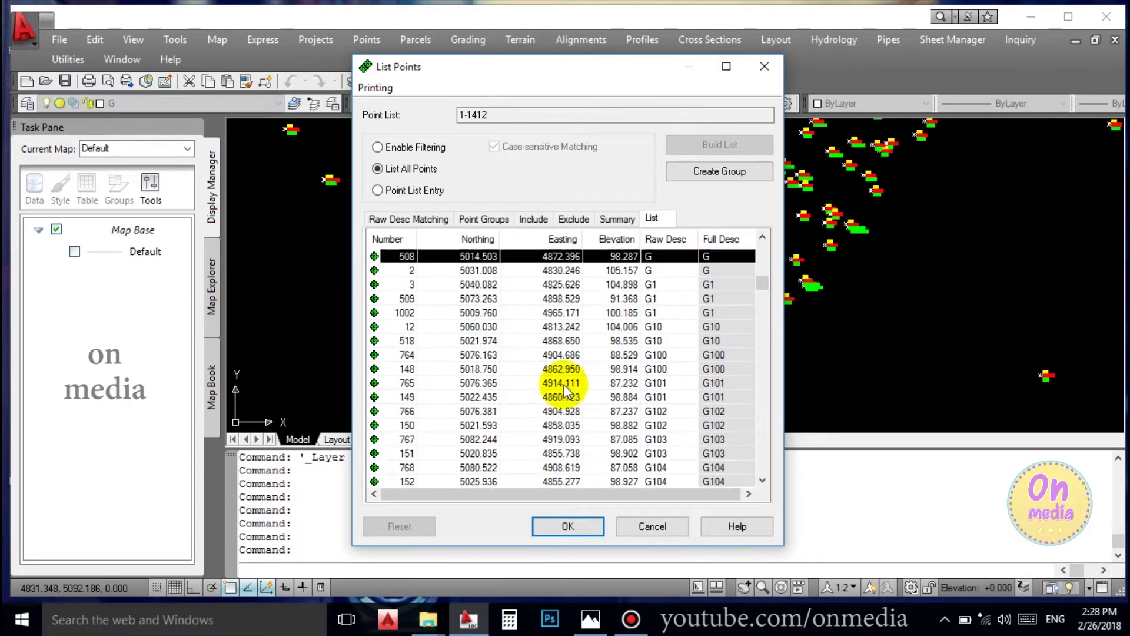
scroll(564, 393, "down", 20)
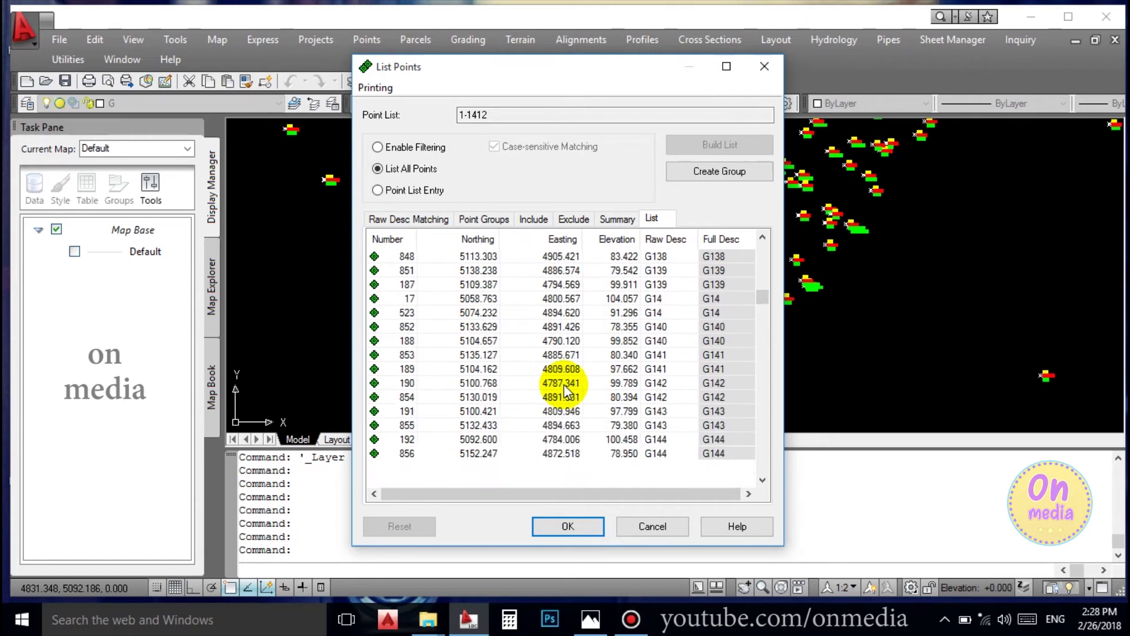
scroll(564, 393, "down", 20)
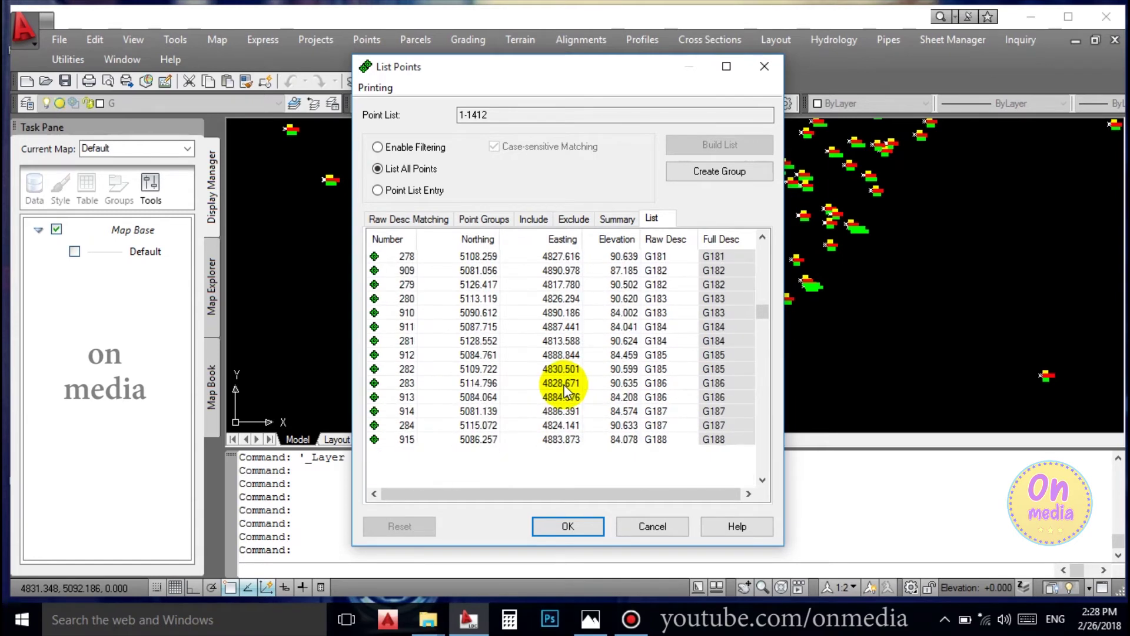
scroll(564, 393, "down", 20)
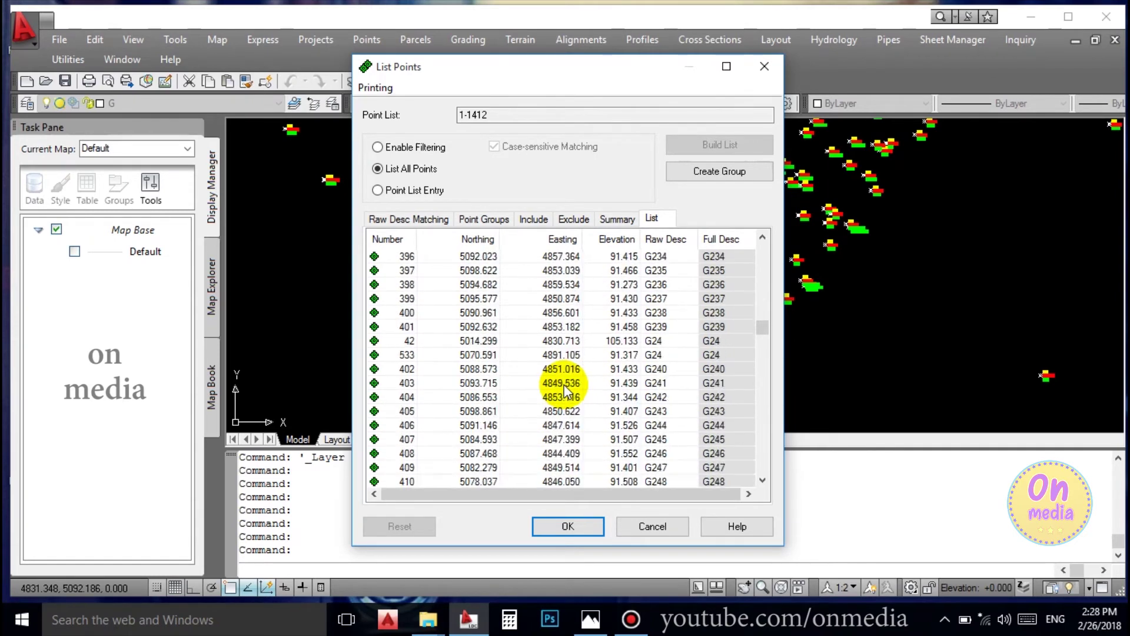
scroll(564, 393, "down", 20)
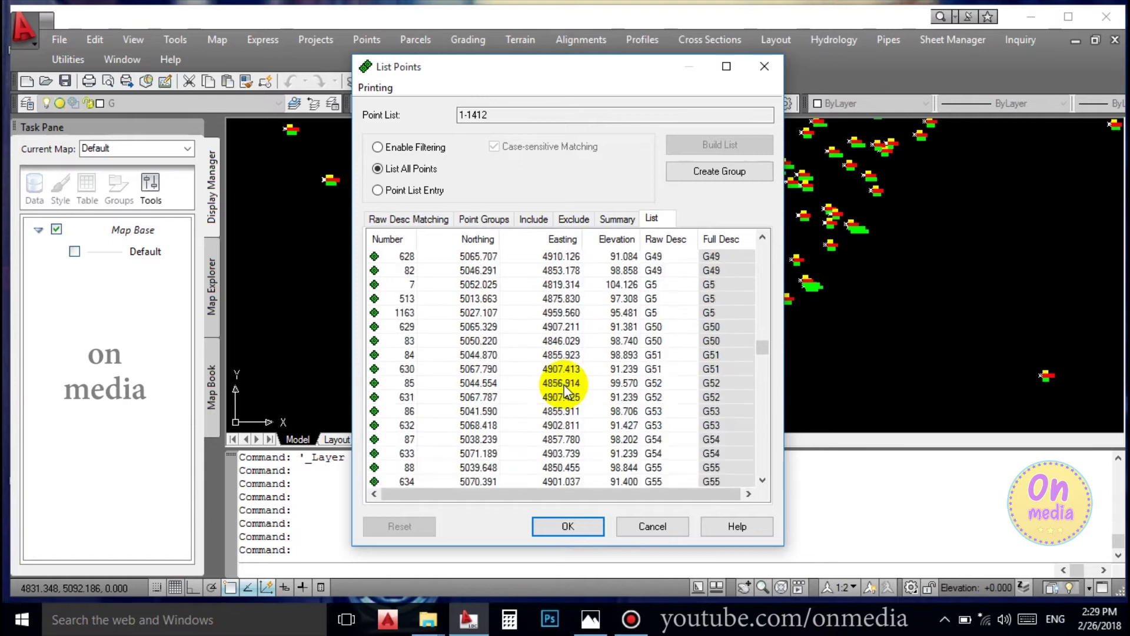
scroll(564, 393, "down", 12)
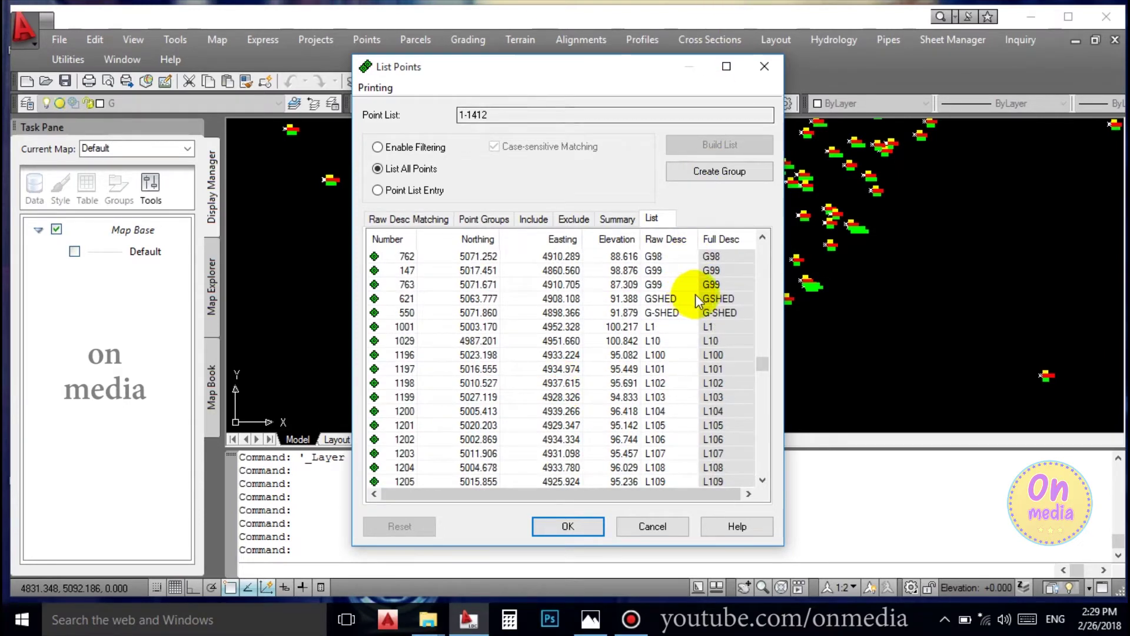
left_click(383, 284, "shift")
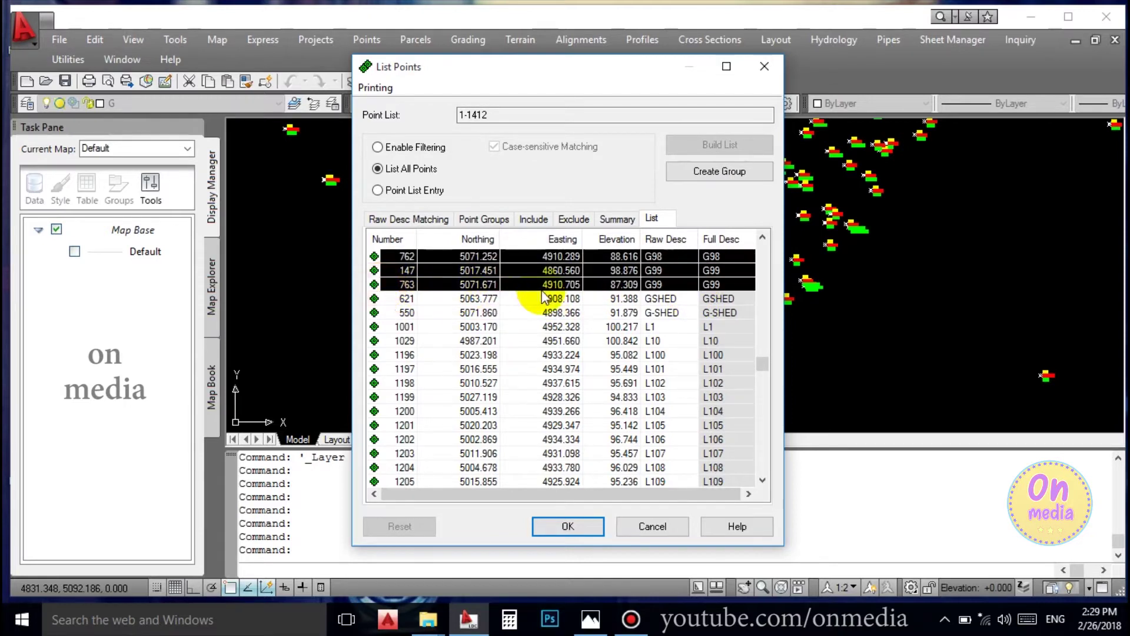
key("ctrl+a")
scroll(552, 291, "up", 15)
right_click(564, 294)
left_click(609, 325)
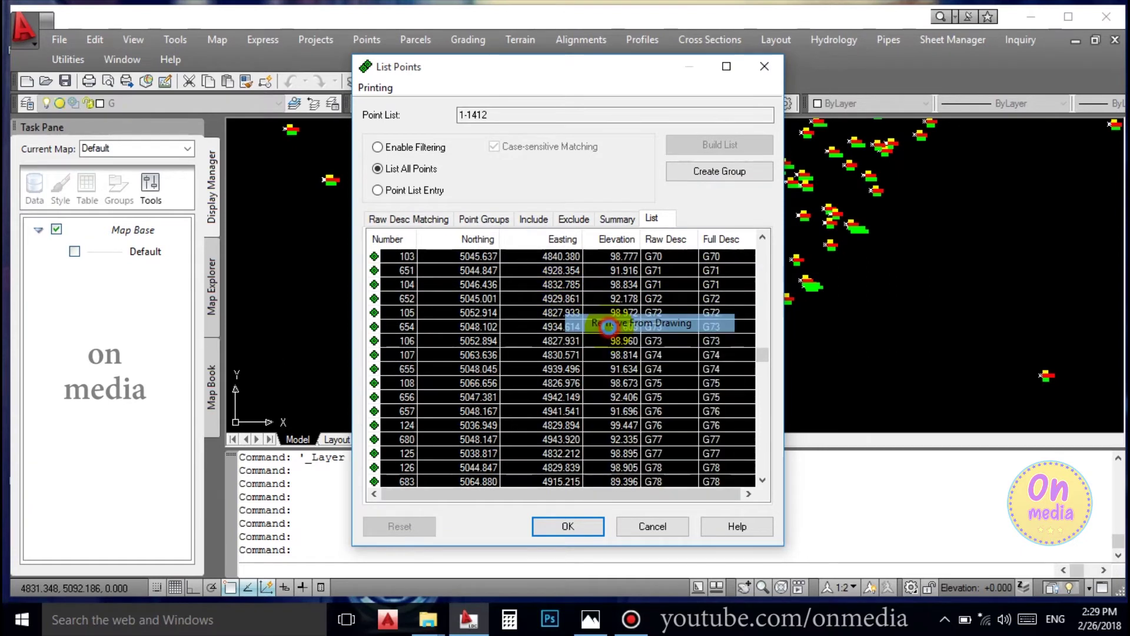
left_click(506, 345)
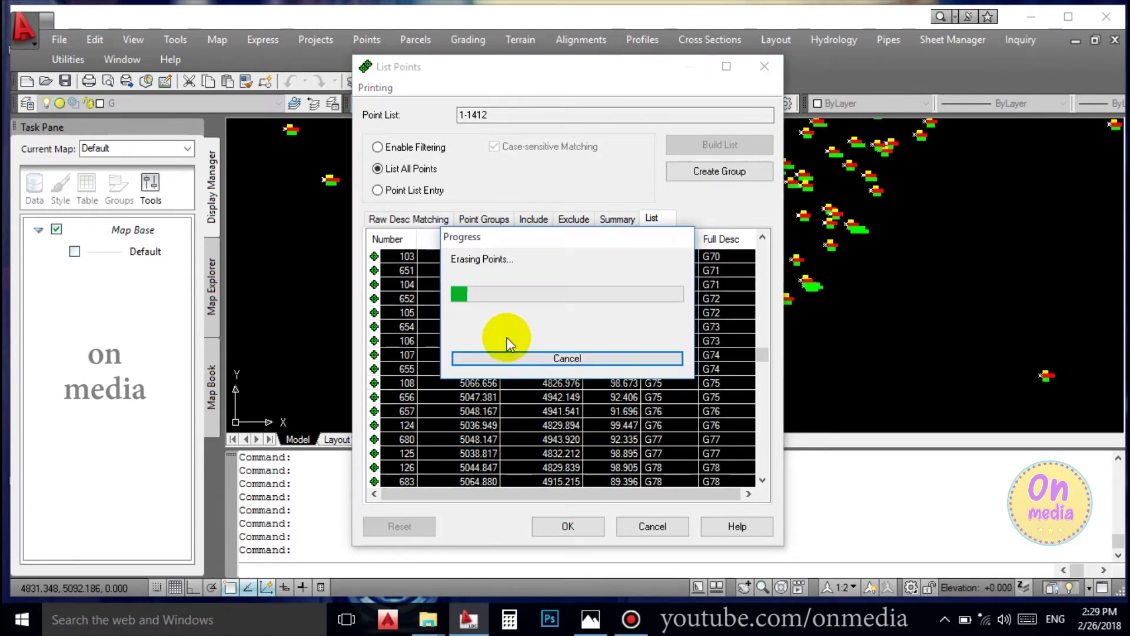
- Insert the selected G points back into the drawing on the current layer and close the point list
right_click(565, 300)
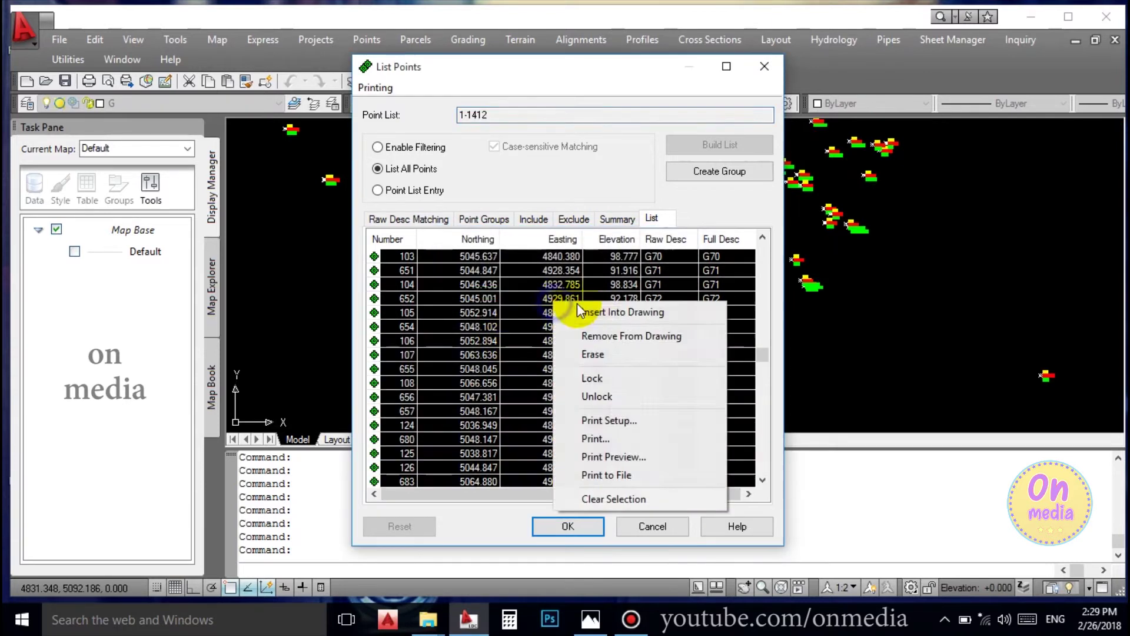
left_click(597, 308)
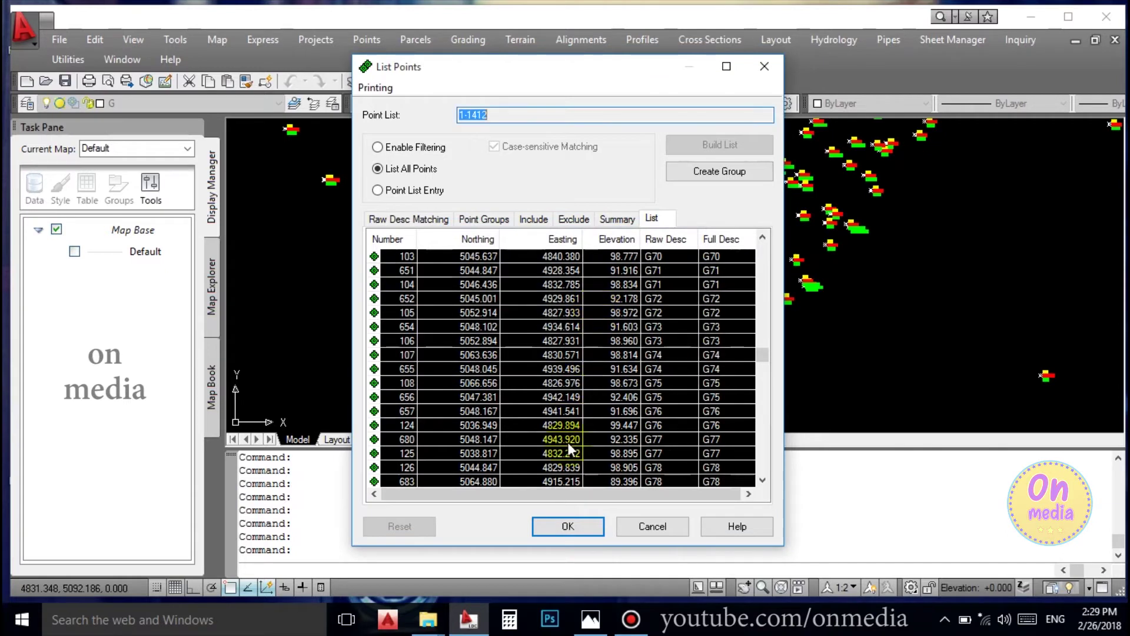
left_click(568, 526)
- Check the reinserted point 407 (G245) among its neighbours by selecting it, and clear the selection
scroll(742, 292, "up", 5)
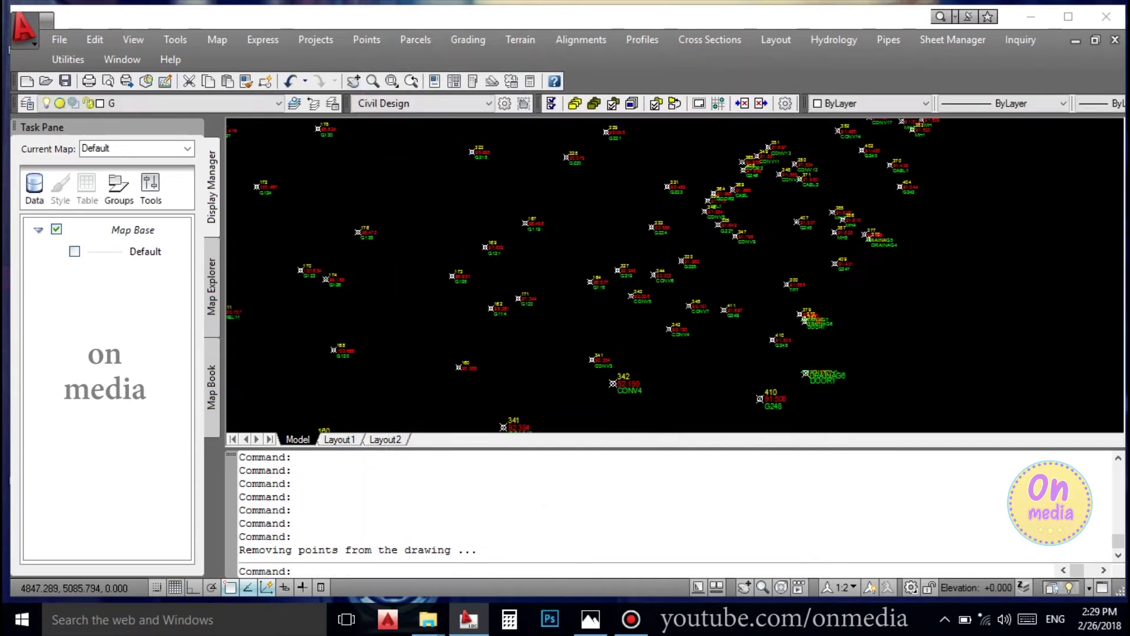
key("Escape")
left_click(778, 244)
left_click(775, 244)
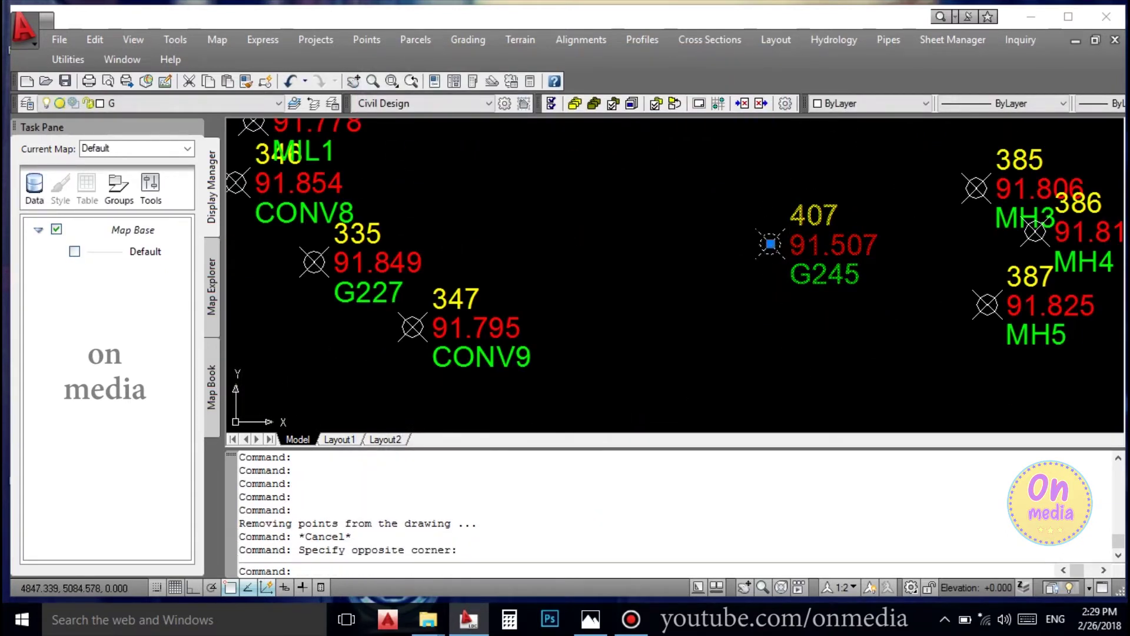
key("Escape")
scroll(539, 286, "down", 5)
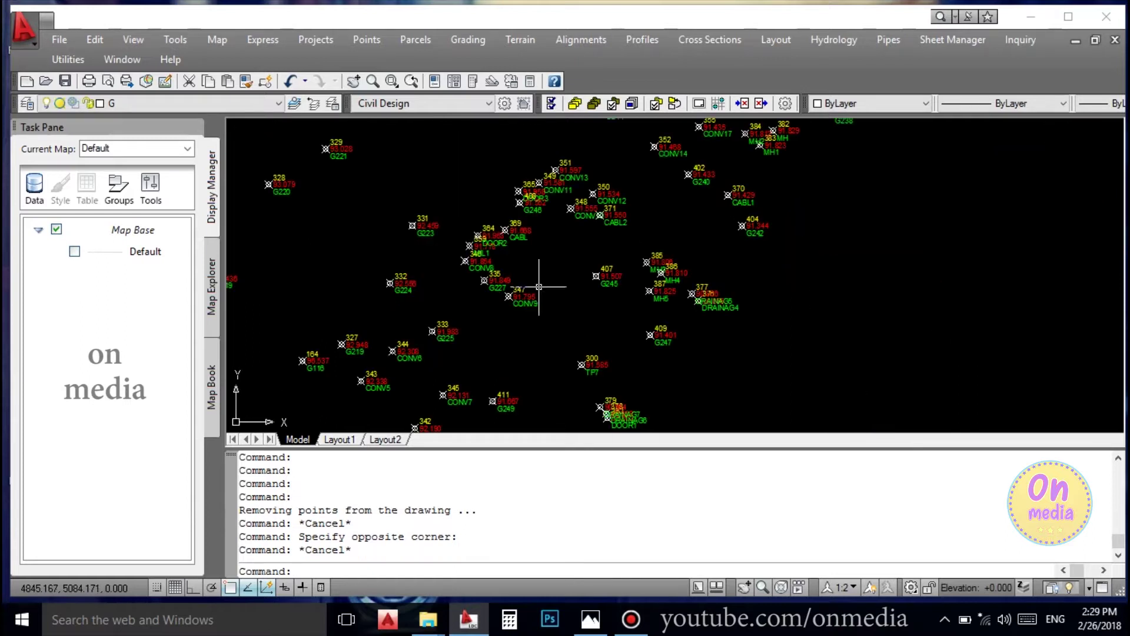
scroll(563, 298, "down", 2)
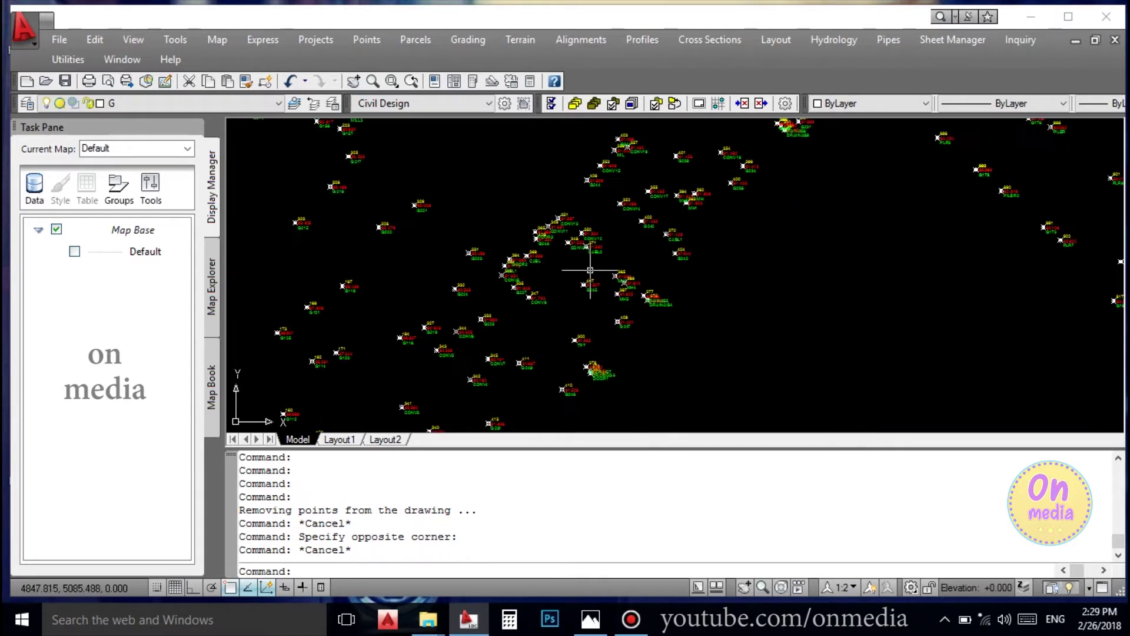
- Turn off the points layer and check the G points in the drawing
left_click(117, 103)
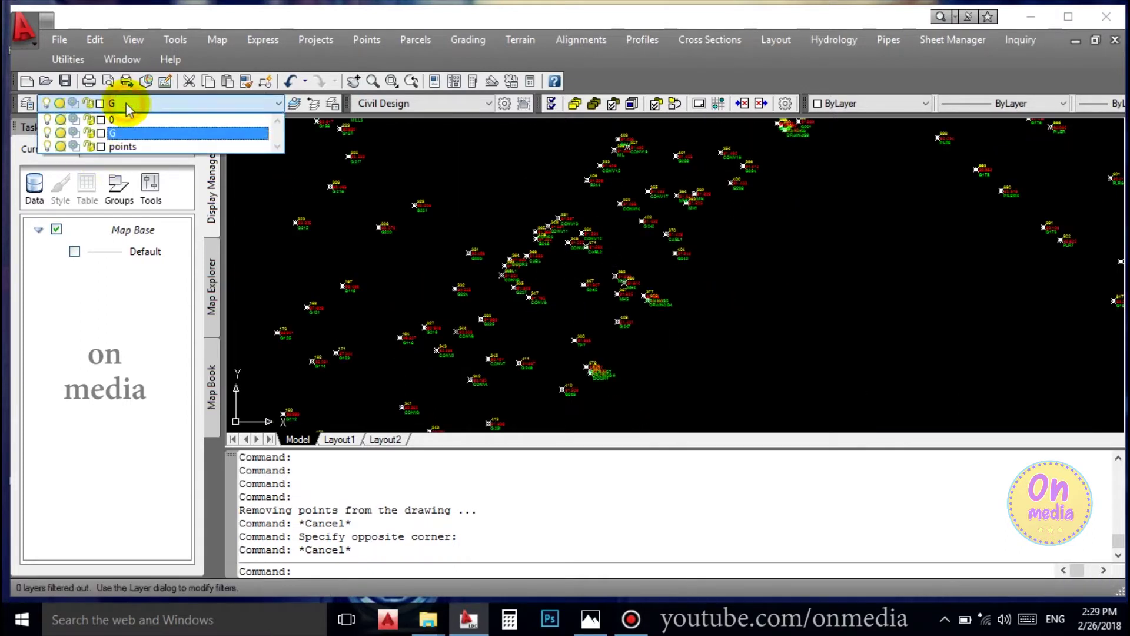
left_click(42, 147)
left_click(679, 333)
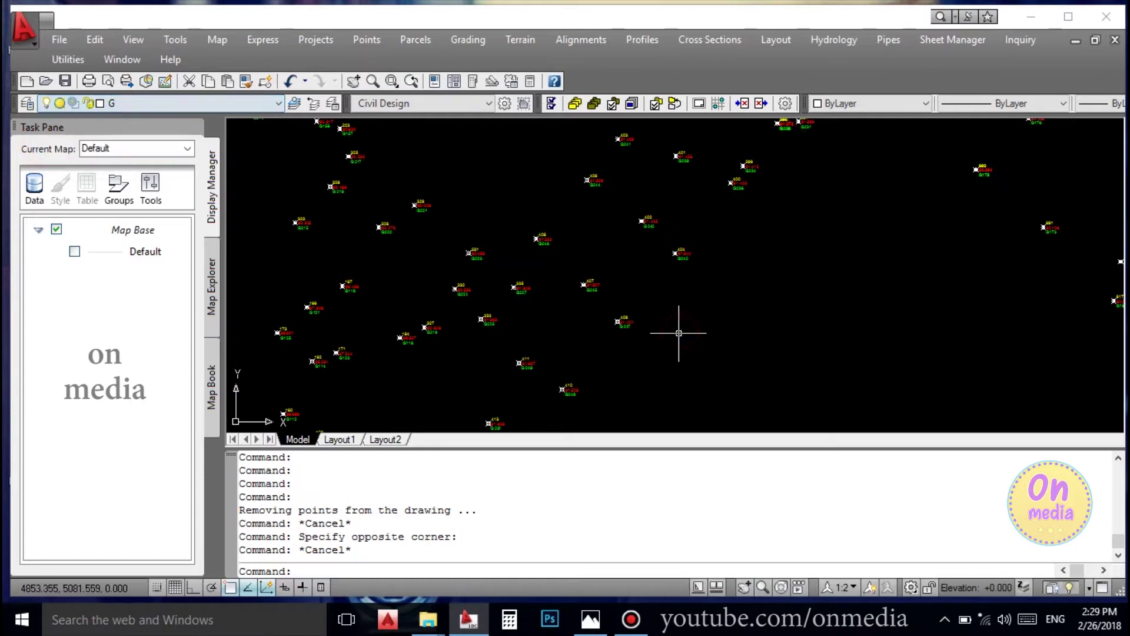
scroll(599, 348, "down", 5)
scroll(610, 307, "up", 6)
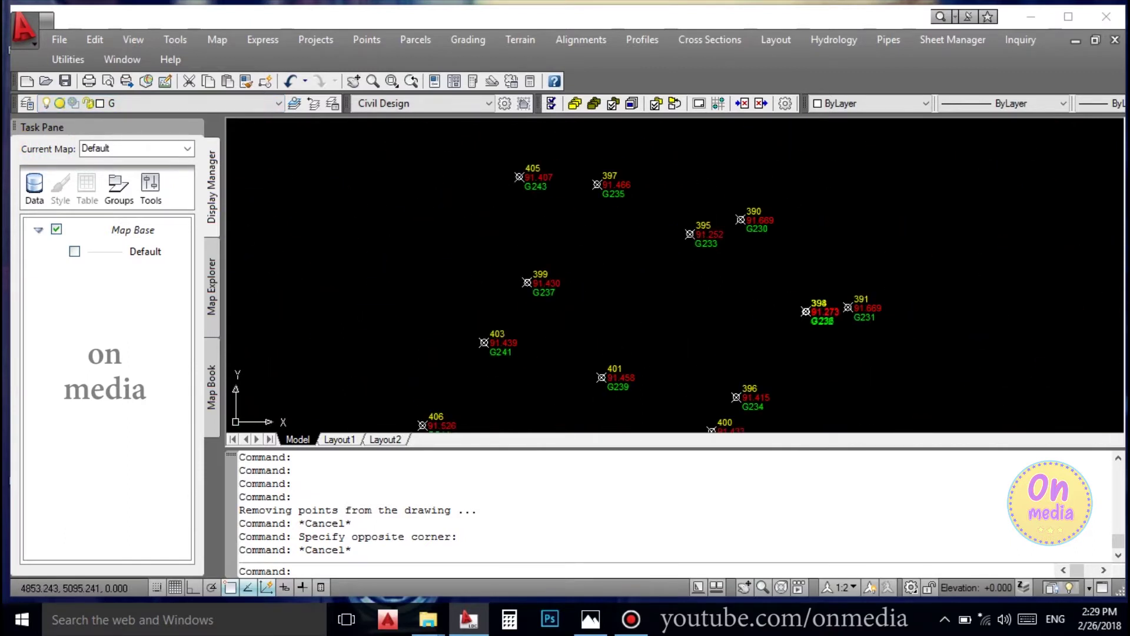
key("Escape")
- Start a boundary polyline just south of the westernmost points and place its first vertices along the inner edge of the western arm
scroll(595, 293, "down", 3)
scroll(612, 311, "down", 4)
scroll(568, 257, "down", 2)
scroll(645, 315, "up", 1)
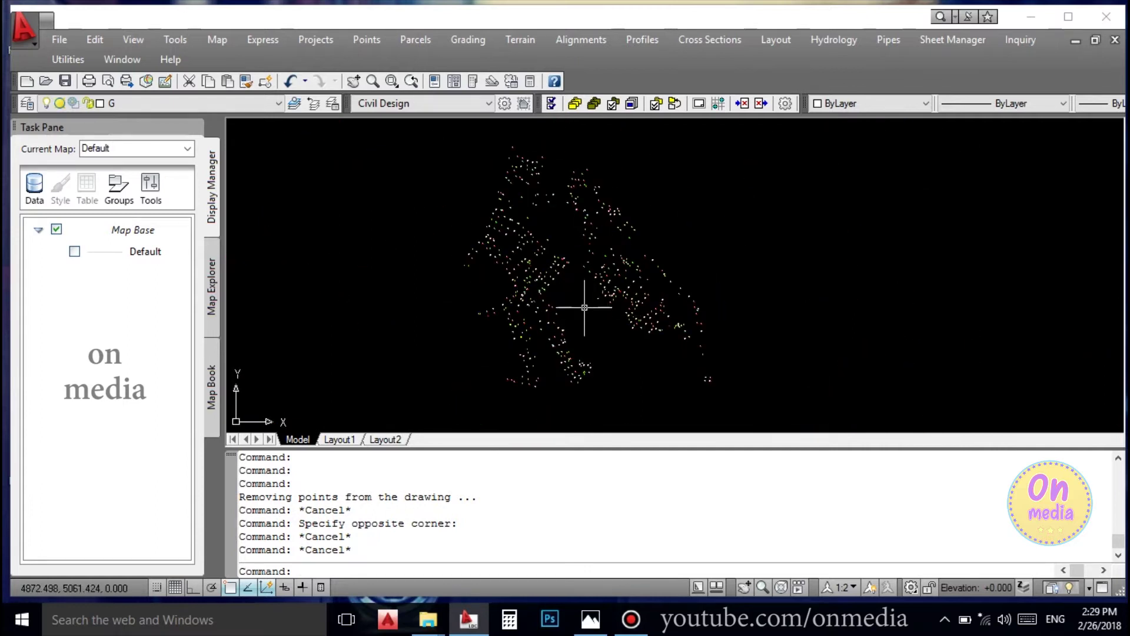
type("PL")
key("Return")
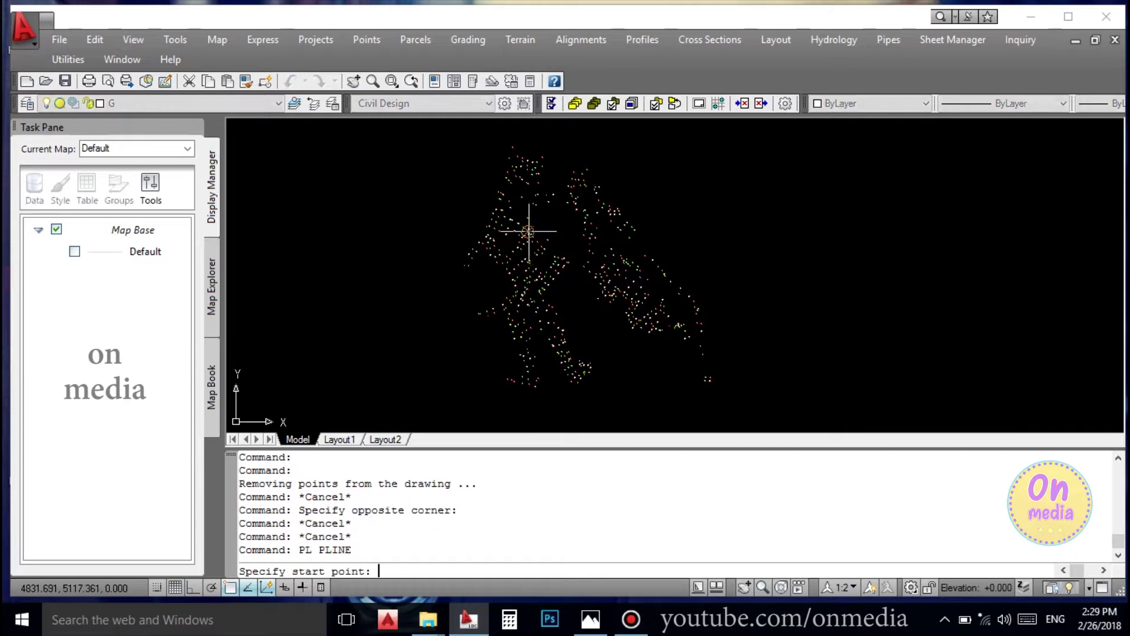
scroll(522, 233, "up", 6)
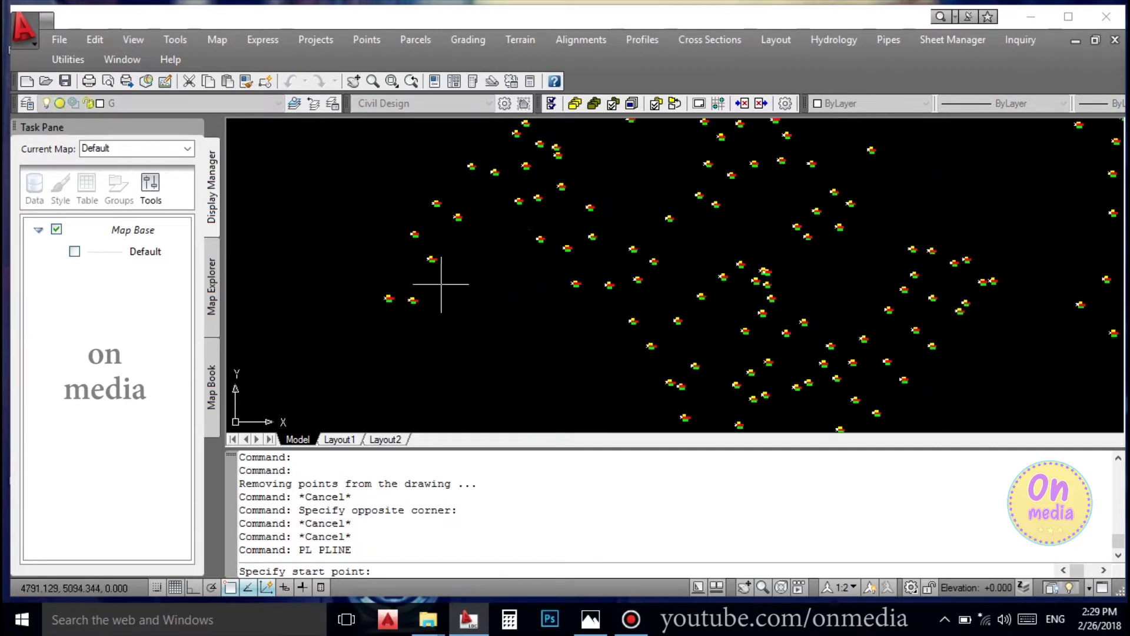
left_click(390, 341)
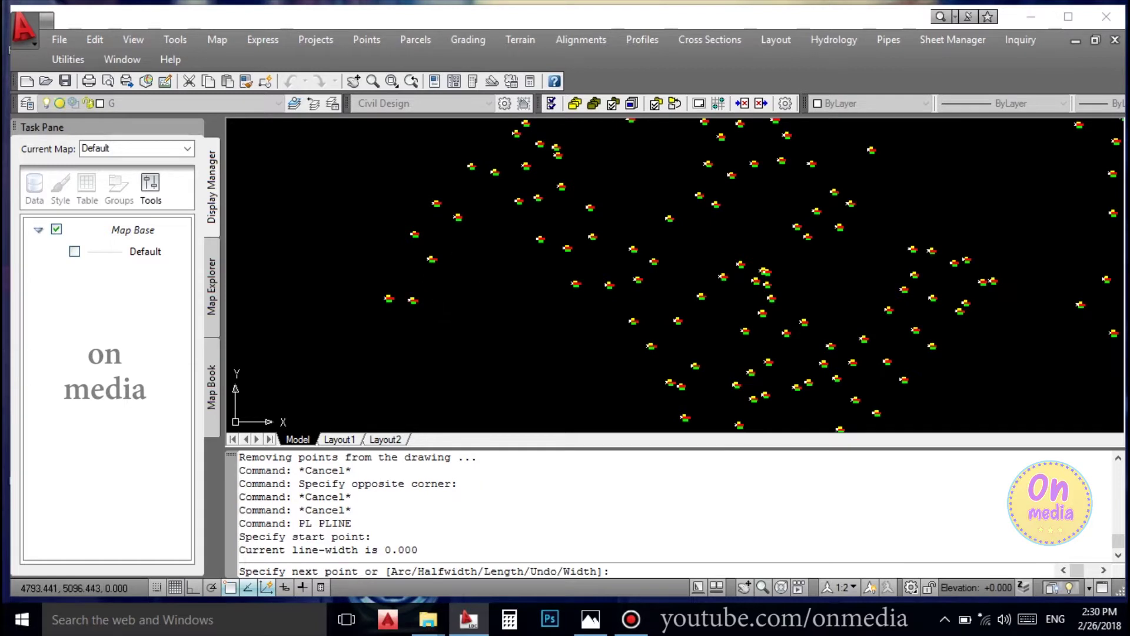
left_click(488, 218)
left_click(561, 296)
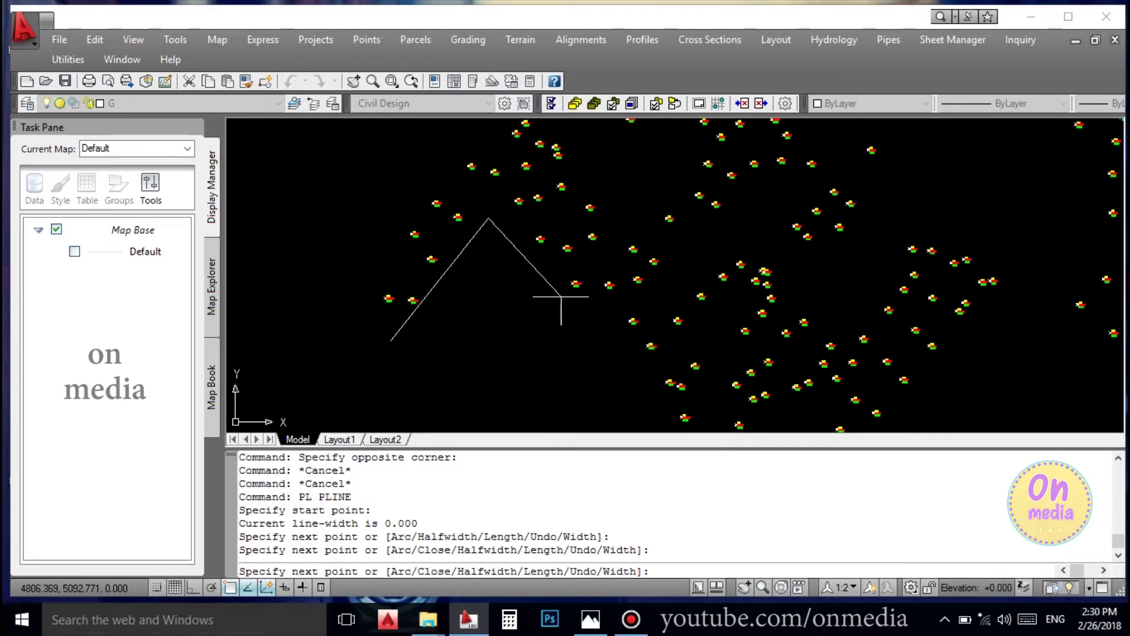
- Continue the polyline down the west side, around the small western spur of points and along the southwestern leg
scroll(547, 240, "down", 3)
scroll(560, 316, "up", 2)
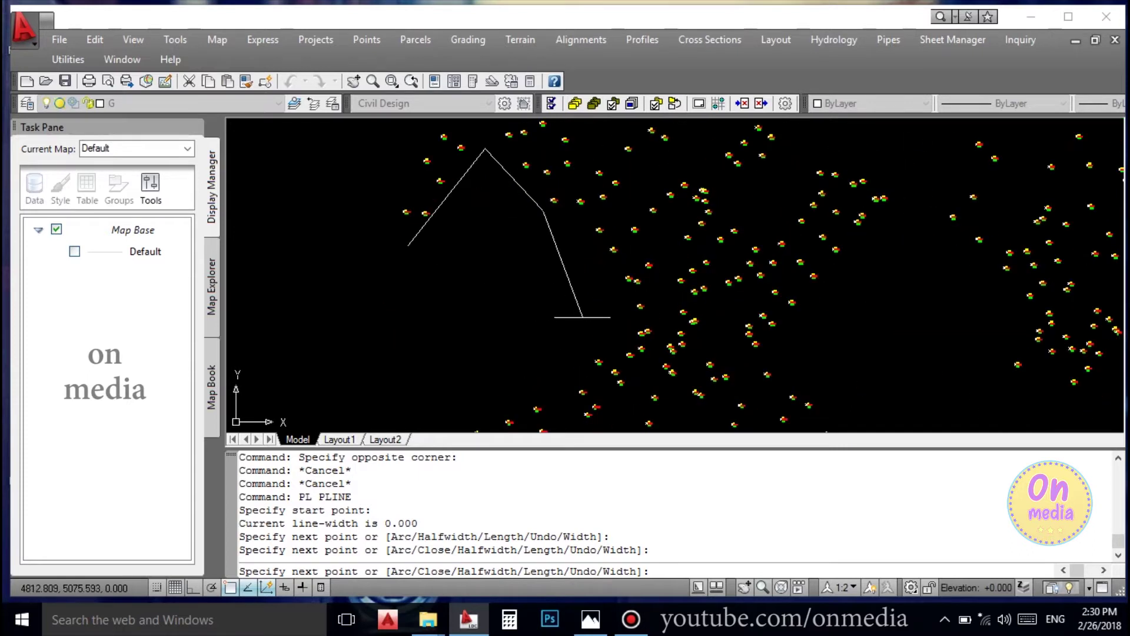
left_click(608, 295)
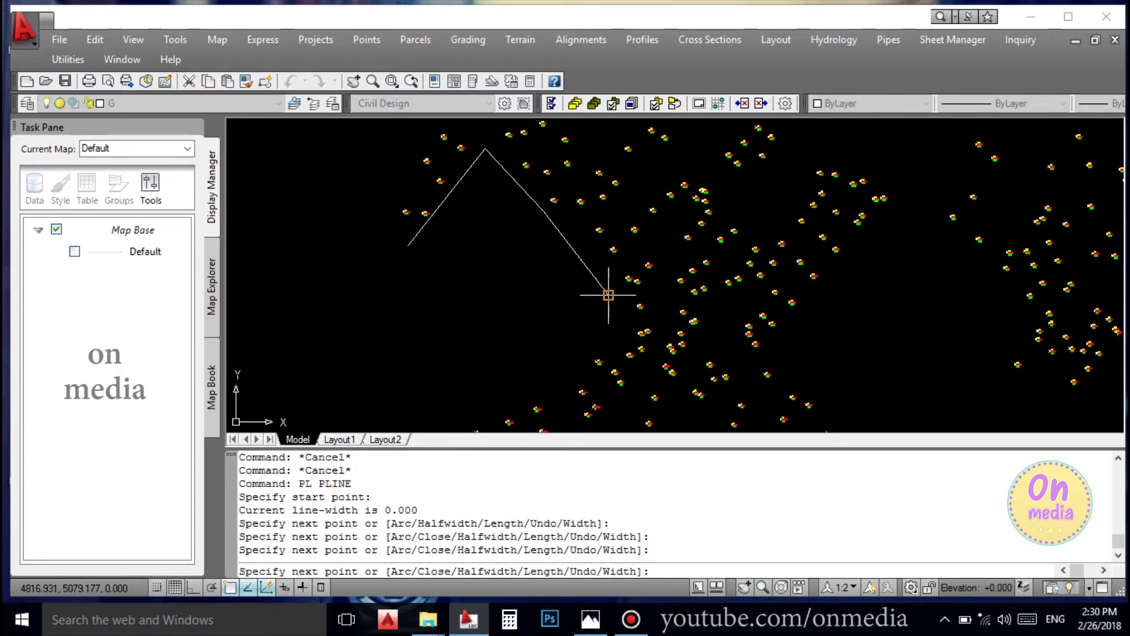
left_click(600, 337)
scroll(626, 262, "down", 2)
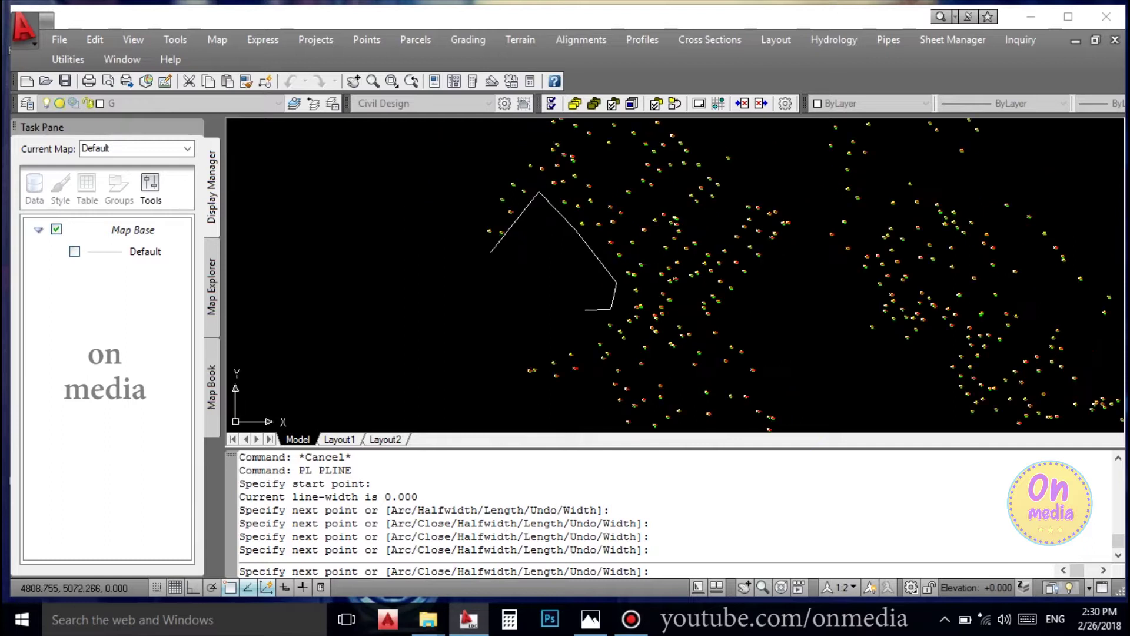
scroll(532, 353, "up", 3)
left_click(509, 363)
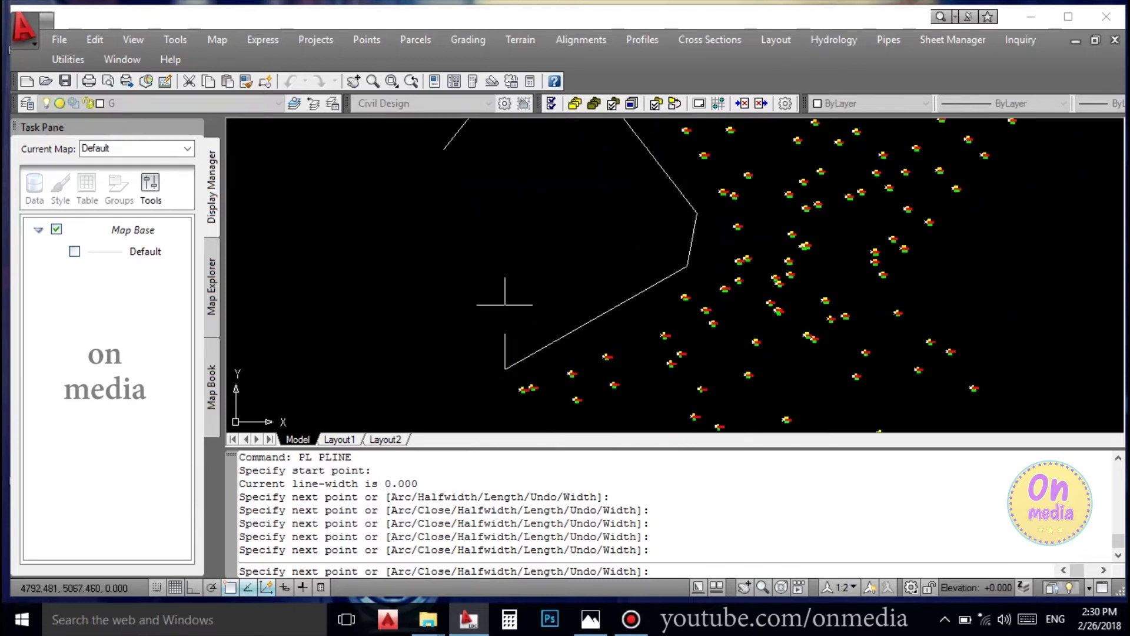
scroll(500, 295, "down", 2)
left_click(510, 387)
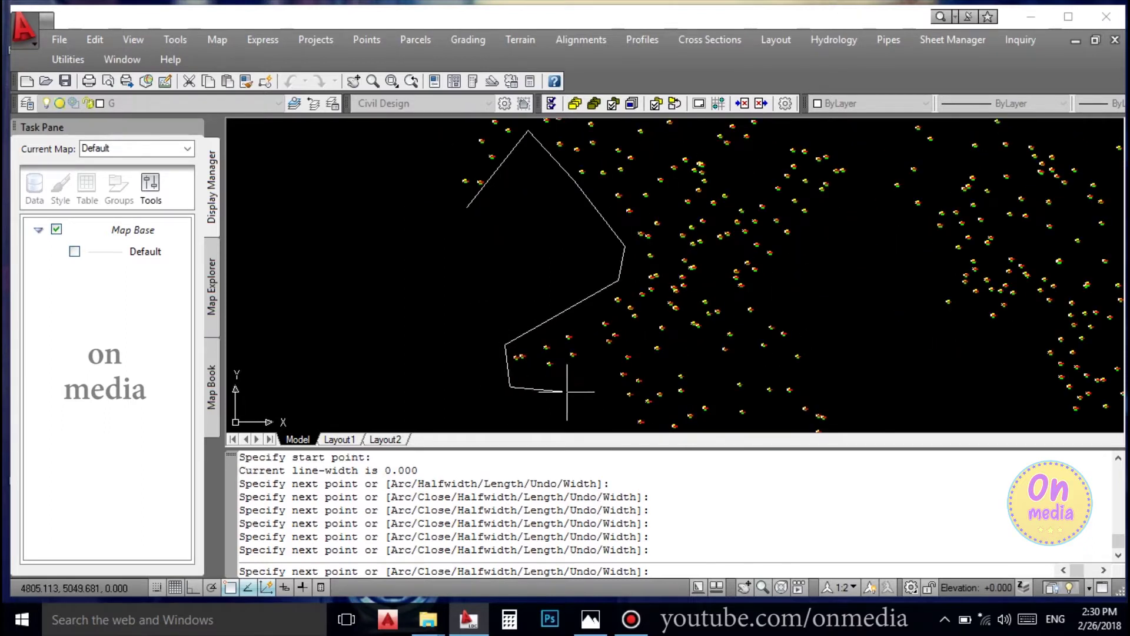
left_click(596, 365)
middle_click_drag(600, 347, 579, 170)
left_click(608, 265)
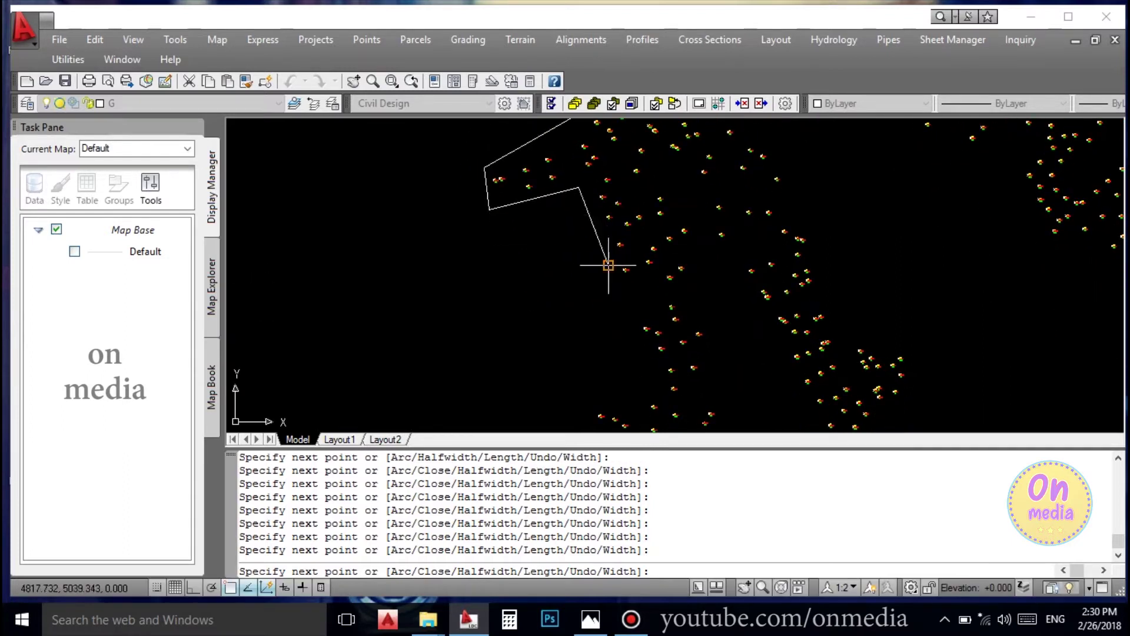
left_click(636, 364)
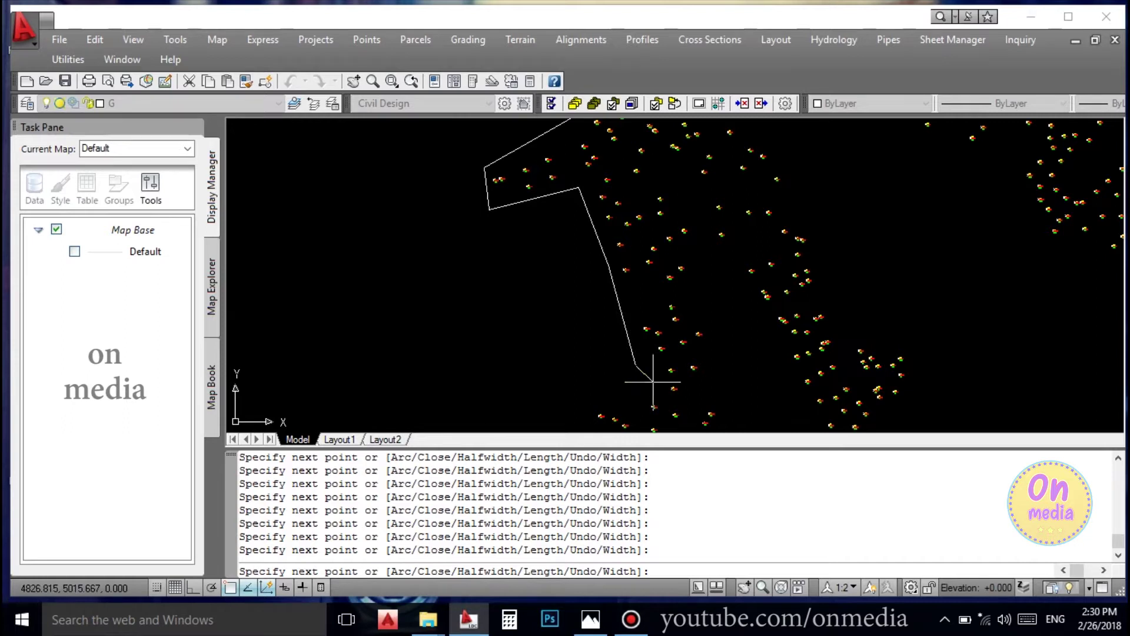
- Continue the polyline around the foot of the southwestern leg of points
scroll(639, 350, "up", 4)
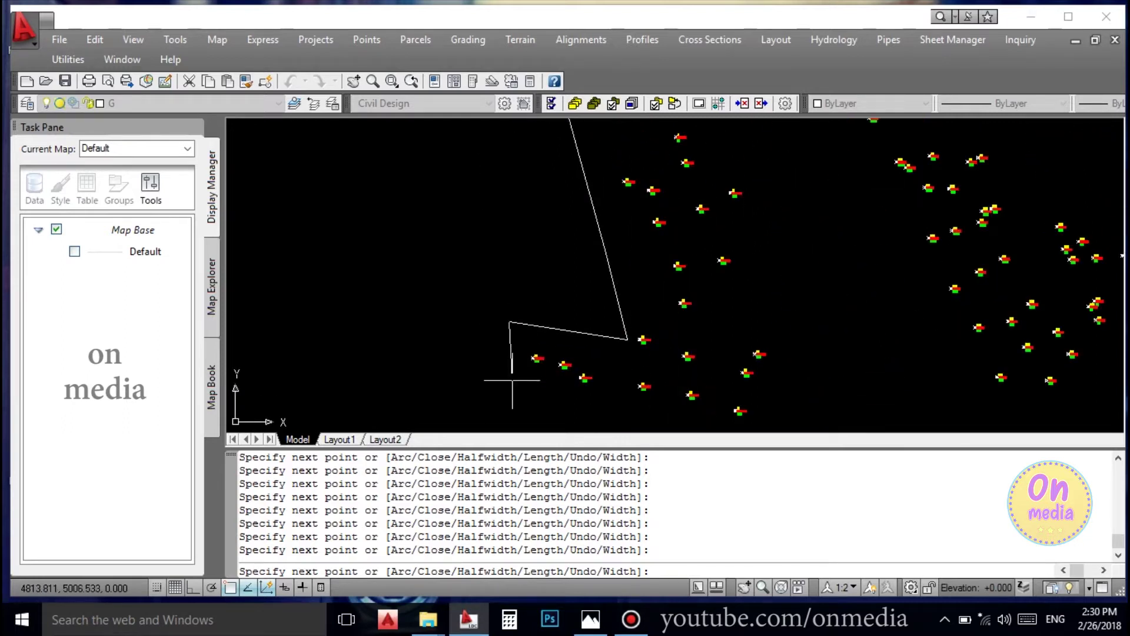
middle_click_drag(512, 386, 507, 325)
scroll(508, 323, "down", 4)
scroll(596, 355, "up", 3)
left_click(601, 339)
left_click(653, 309)
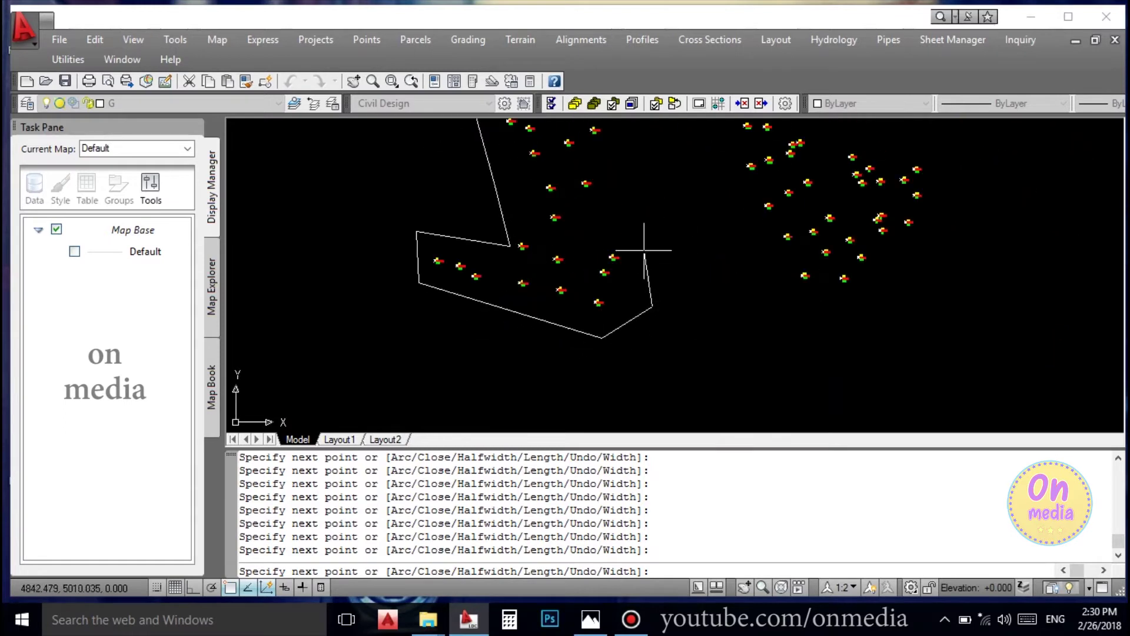
middle_click_drag(643, 252, 630, 350)
- Trace the polyline up the gap between the two southern legs of points and down to the foot of the second leg
left_click(595, 218)
scroll(596, 218, "up", 2)
middle_click_drag(595, 218, 600, 303)
left_click(544, 243)
left_click(555, 195)
middle_click_drag(555, 195, 543, 248)
left_click(613, 195)
left_click(673, 255)
middle_click_drag(704, 355, 579, 210)
left_click(633, 260)
scroll(574, 236, "down", 4)
left_click(612, 336)
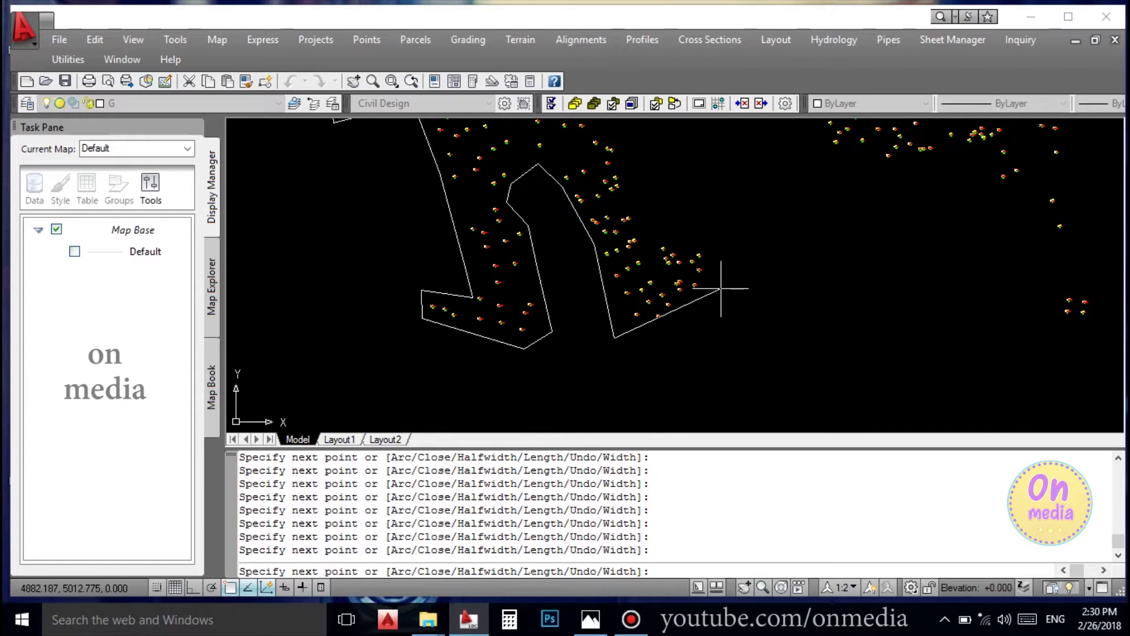
- Trace the polyline around the second leg's foot and up its east side to the top of the large southern gap
left_click(722, 288)
middle_click_drag(709, 225, 724, 298)
left_click(725, 298)
left_click(679, 288)
middle_click_drag(653, 222, 669, 291)
left_click(658, 256)
left_click(616, 185)
middle_click_drag(622, 155, 603, 300)
left_click(602, 300)
left_click(625, 260)
left_click(654, 258)
- Continue the polyline down the east side of the large gap and around the southeastern tip of the points
left_click(817, 353)
middle_click_drag(816, 353, 623, 279)
left_click(679, 258)
middle_click_drag(714, 323, 661, 255)
scroll(690, 309, "down", 4)
left_click(715, 352)
left_click(740, 320)
- Trace the polyline up the eastern edge, across the notched northern side and down the western edge of the points
left_click(708, 211)
middle_click_drag(689, 177, 740, 312)
scroll(598, 185, "up", 5)
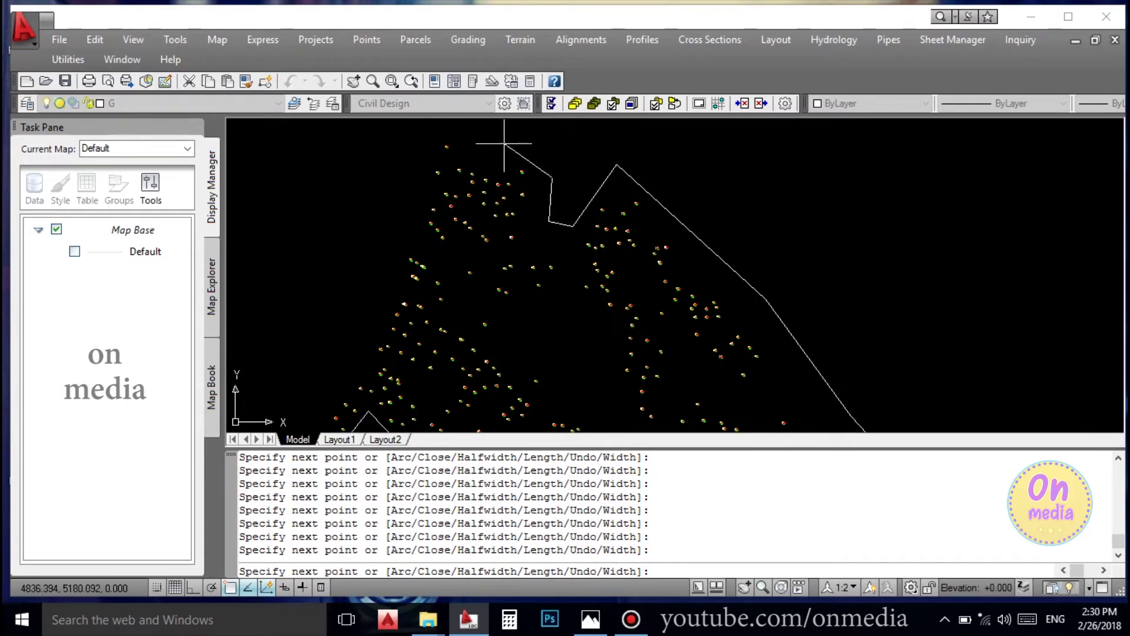
left_click(504, 144)
left_click(433, 132)
scroll(538, 163, "down", 2)
left_click(387, 349)
- Bring the boundary polyline back to its start point below the westernmost points and end it
scroll(395, 359, "up", 3)
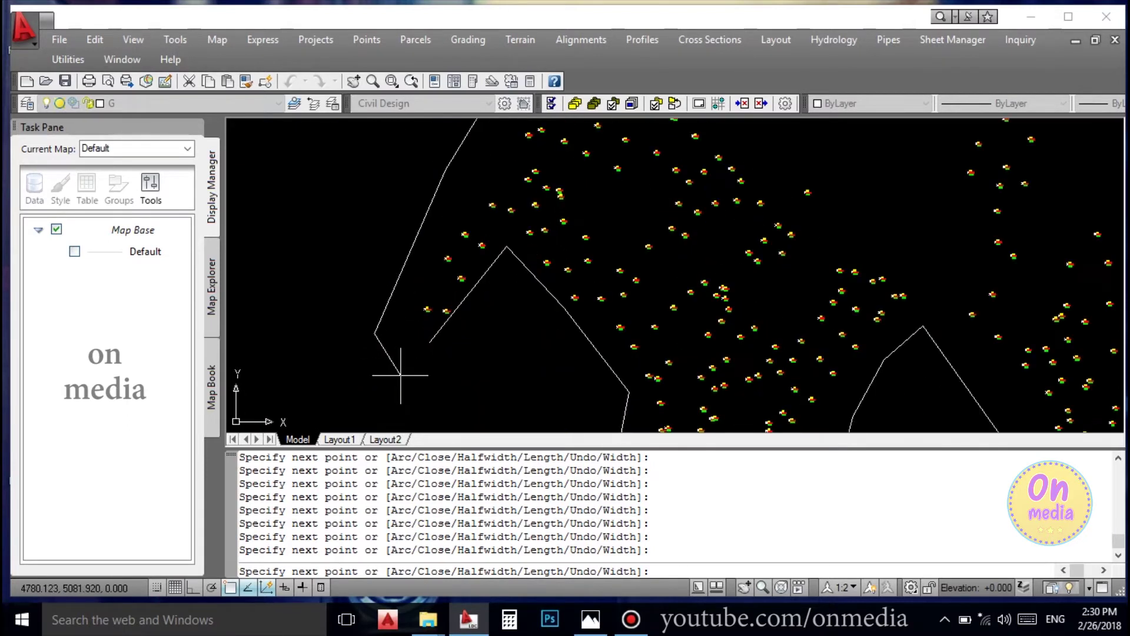
scroll(438, 338, "up", 2)
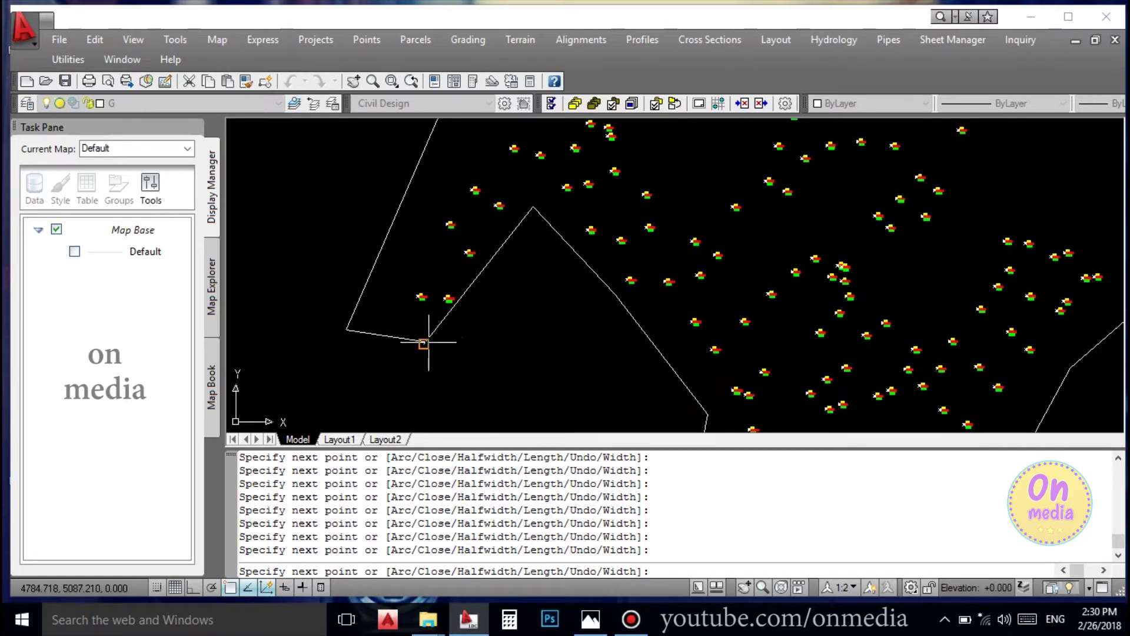
left_click(428, 342)
scroll(421, 330, "down", 3)
key("Return")
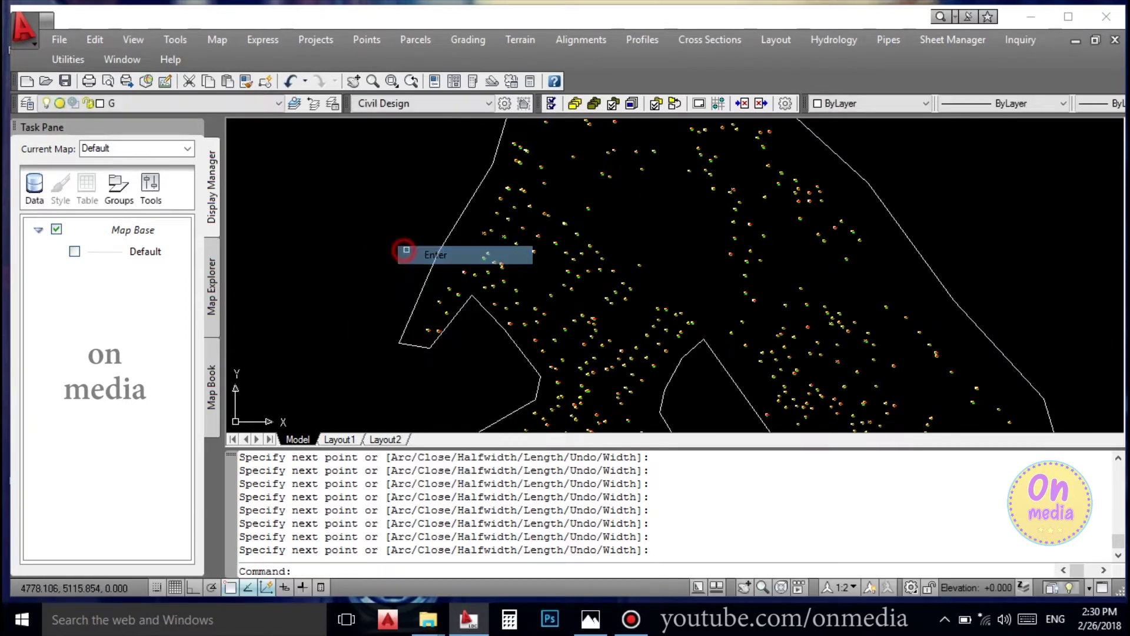
scroll(475, 230, "down", 5)
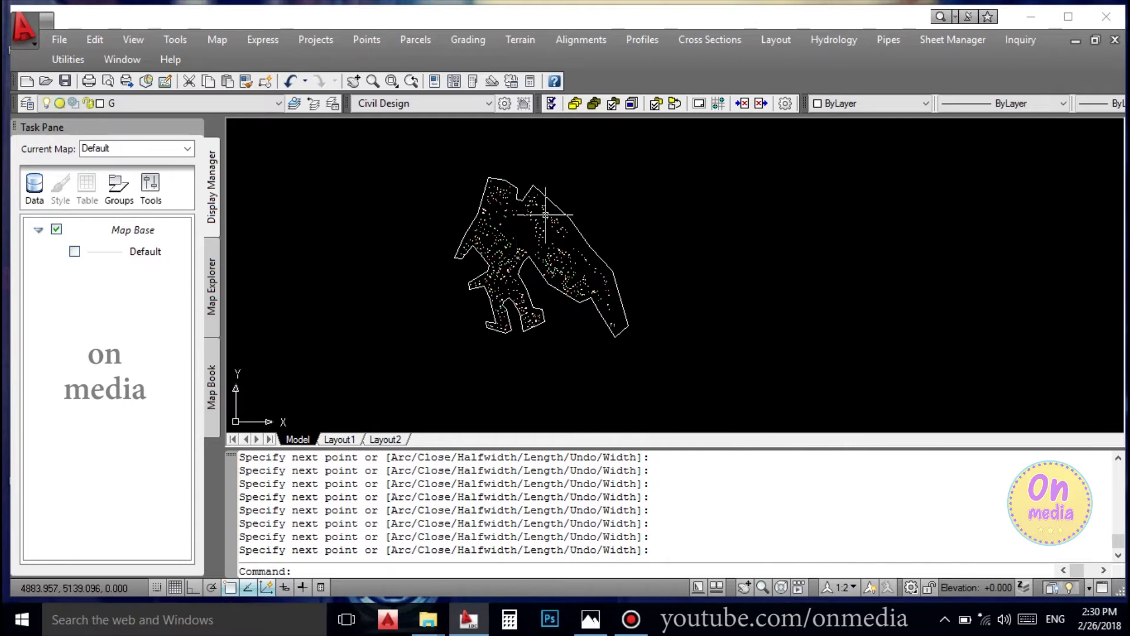
scroll(560, 198, "up", 2)
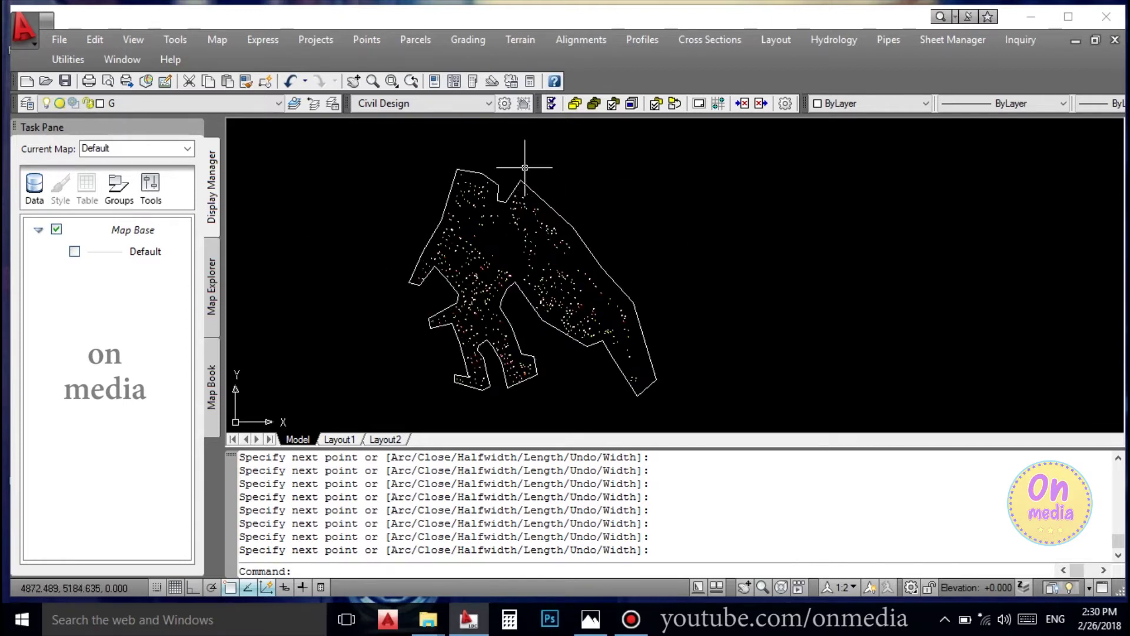
left_click(748, 250)
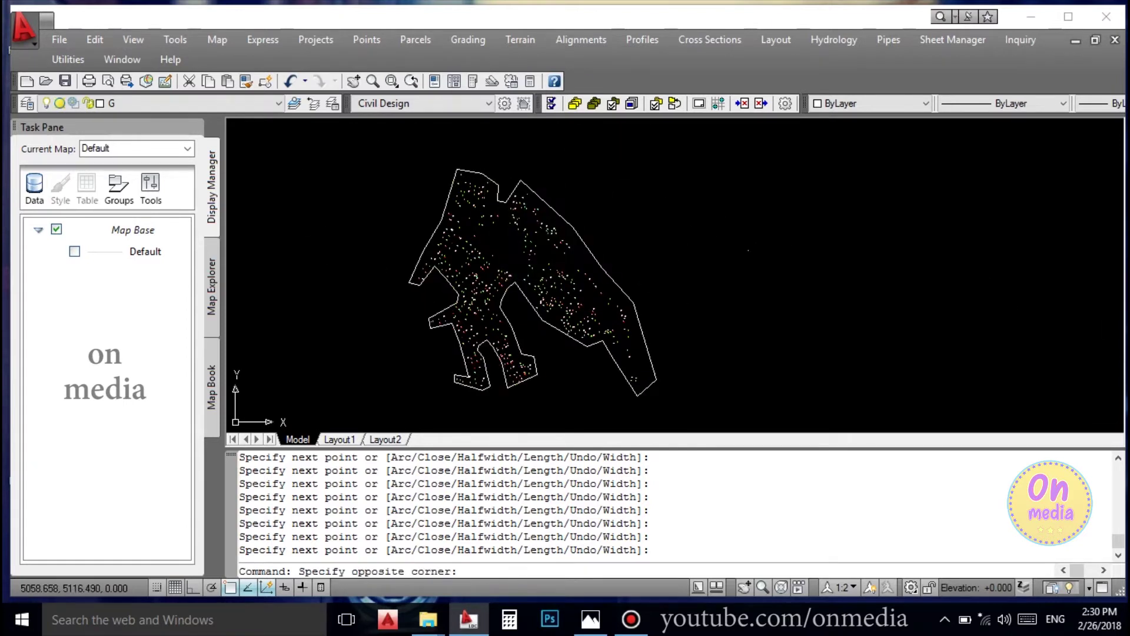
left_click(748, 250)
- Create a new surface in the Terrain Model Explorer and rename it EG
left_click(525, 35)
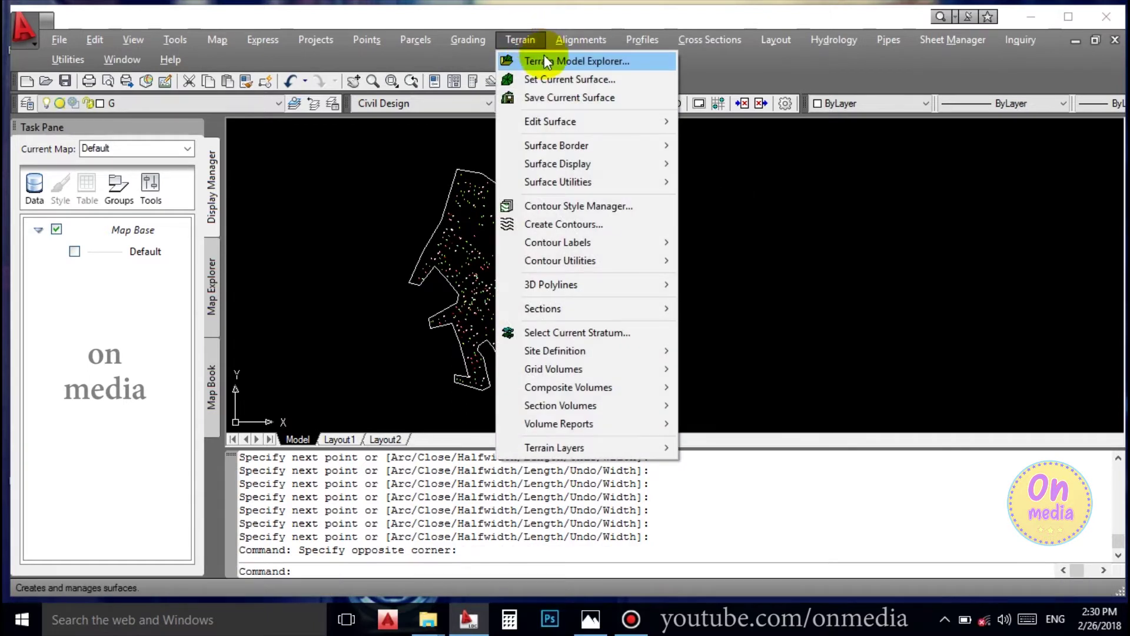
left_click(545, 57)
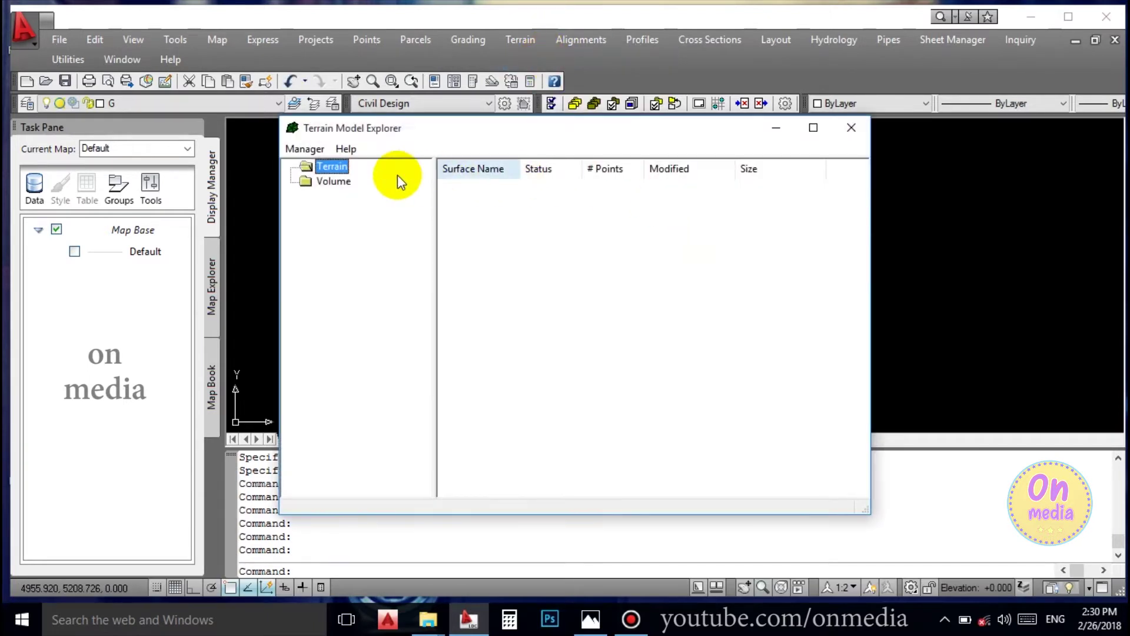
right_click(325, 165)
left_click(371, 176)
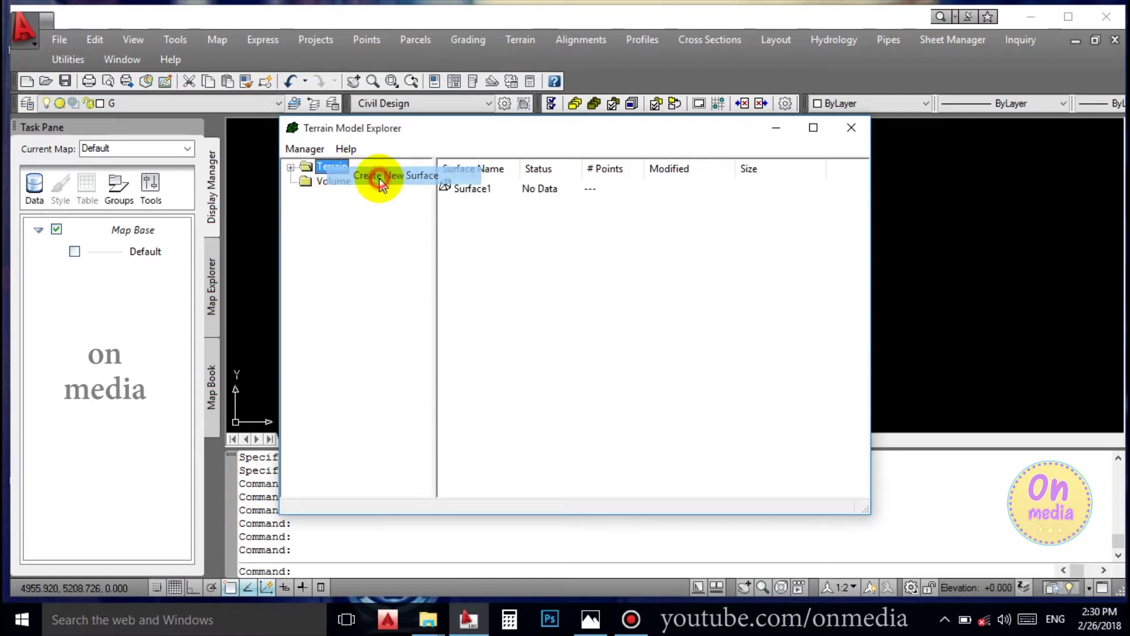
right_click(457, 189)
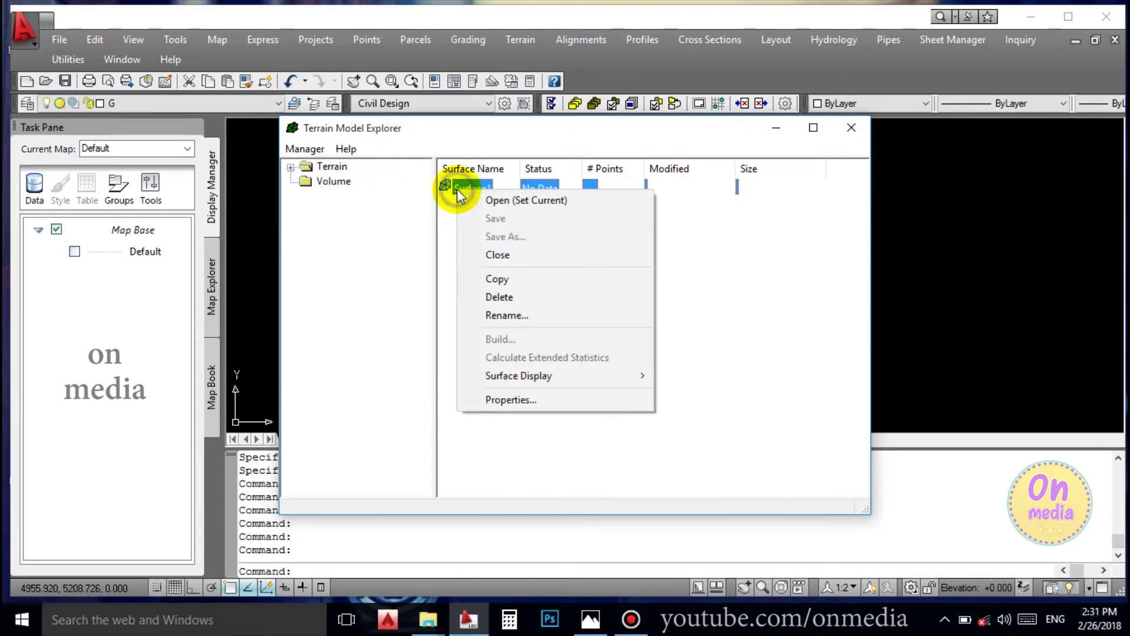
left_click(514, 318)
type("EG")
left_click(528, 351)
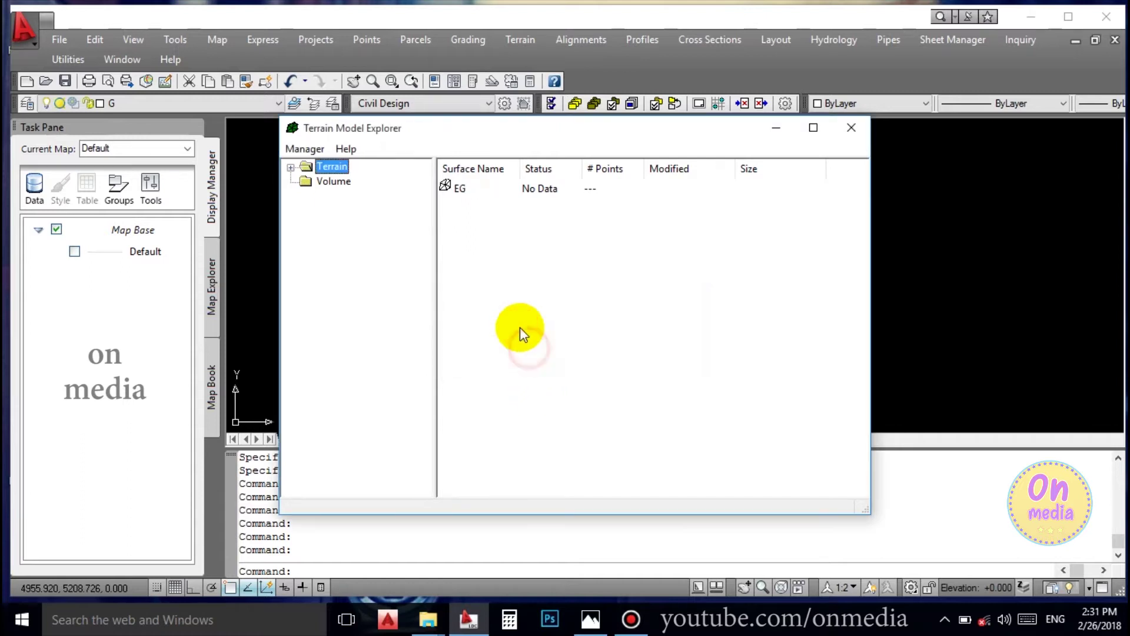
- Add point file data to the EG surface from drawing objects, selecting by Entity all survey points within the outline
left_click(291, 167)
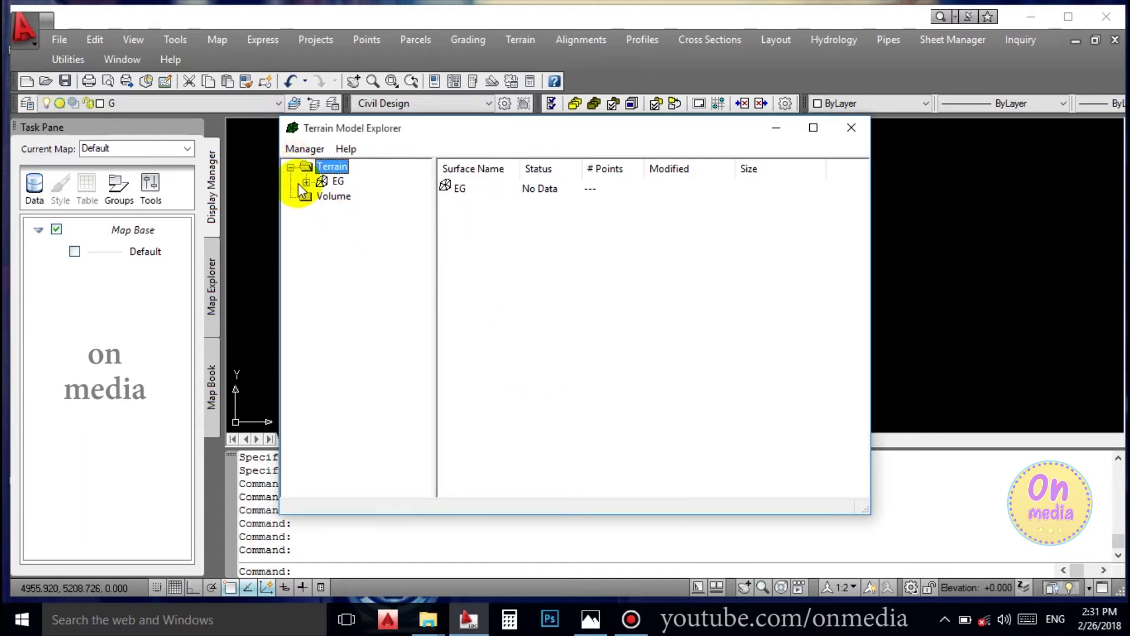
left_click(305, 182)
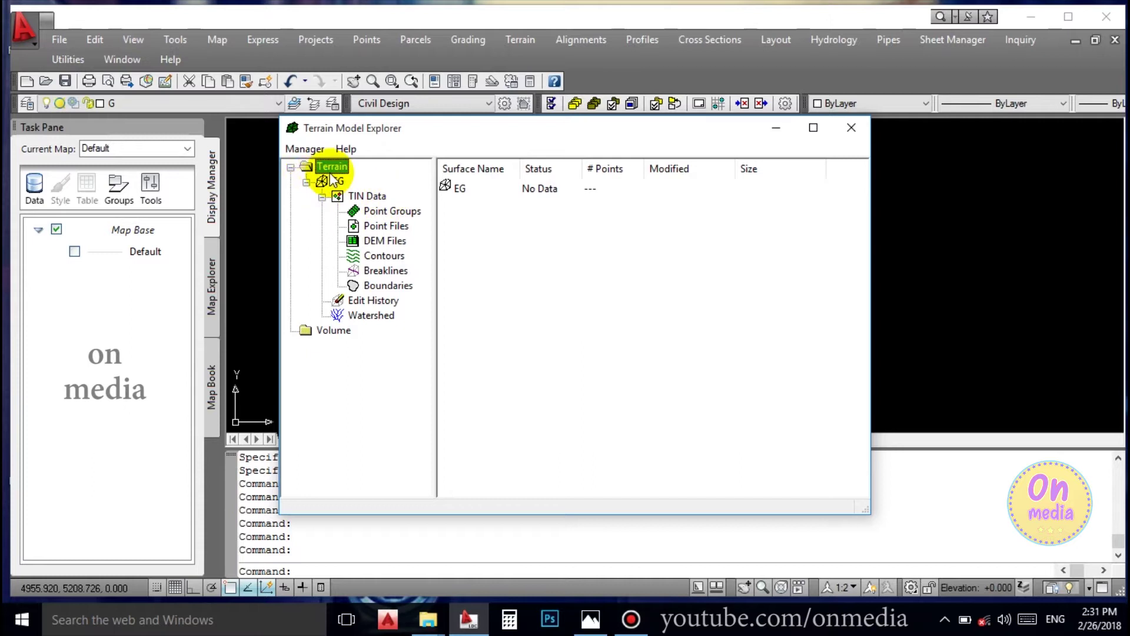
right_click(387, 228)
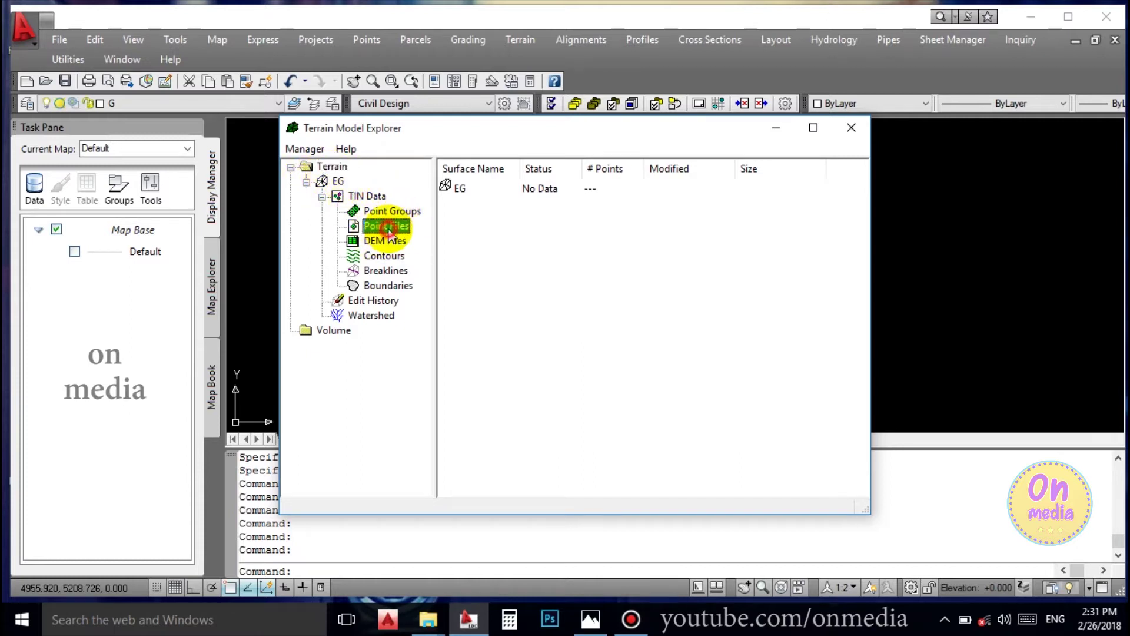
mouse_move(432, 259)
left_click(651, 258)
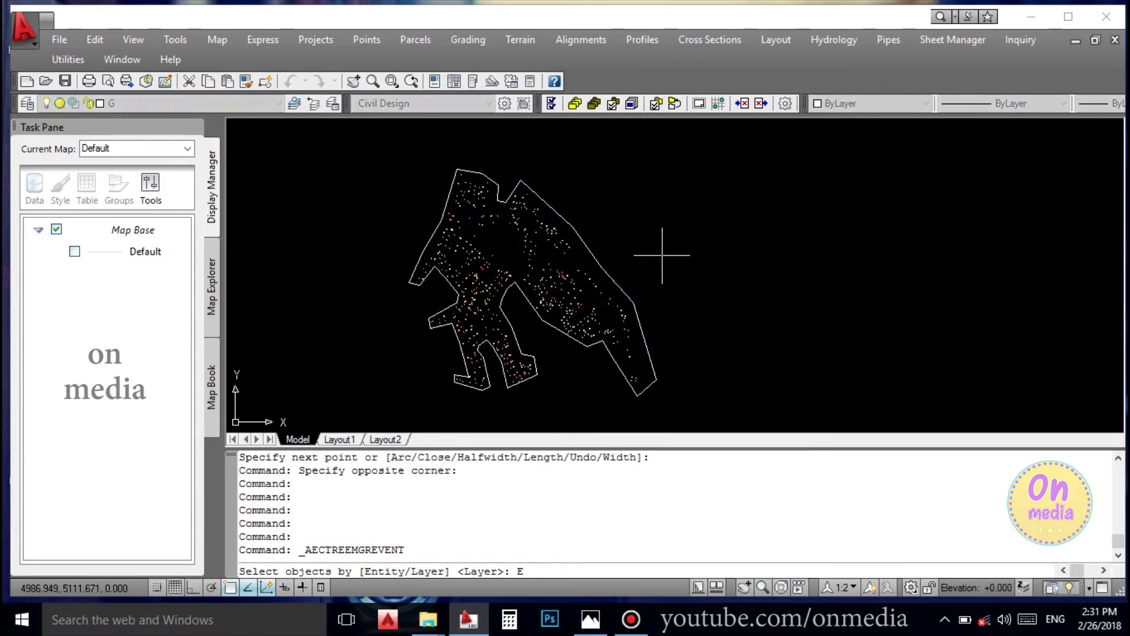
type("E")
key("Return")
scroll(662, 254, "down", 3)
left_click(730, 170)
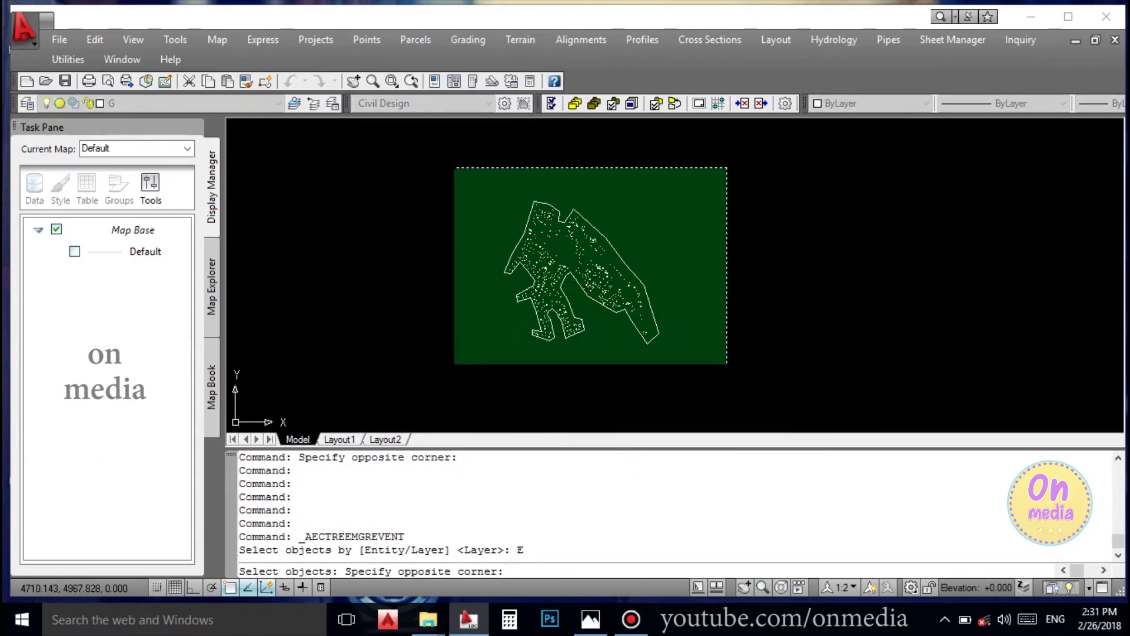
left_click(449, 386)
key("Return")
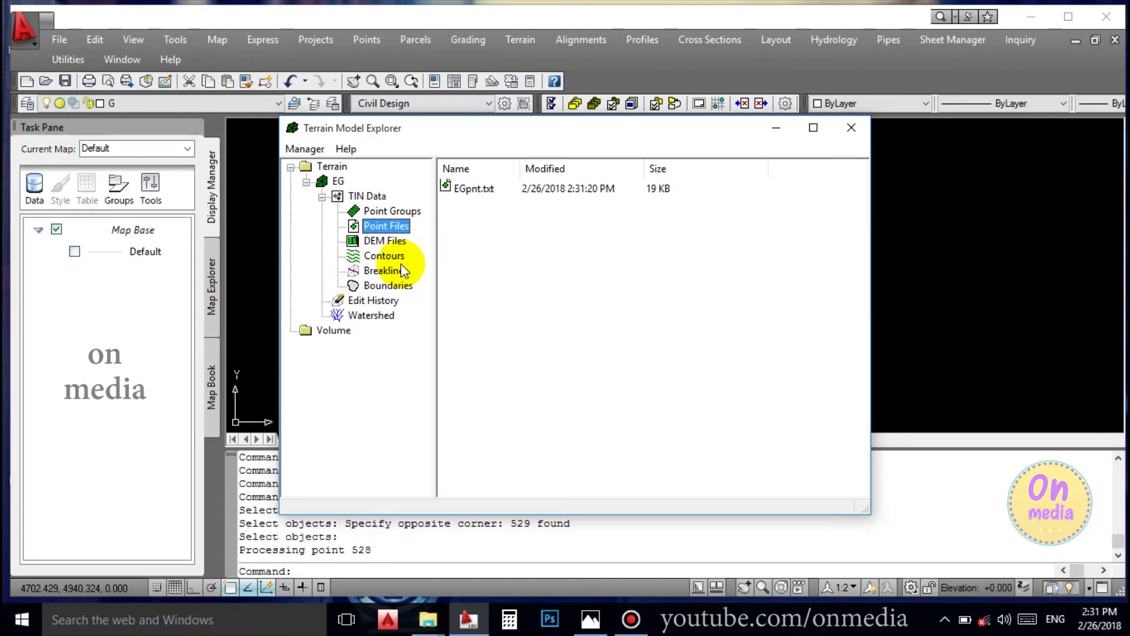
- Add a boundary definition to EG from the outline polyline, using type Outer and making breaklines along its edges
left_click(390, 286)
right_click(390, 286)
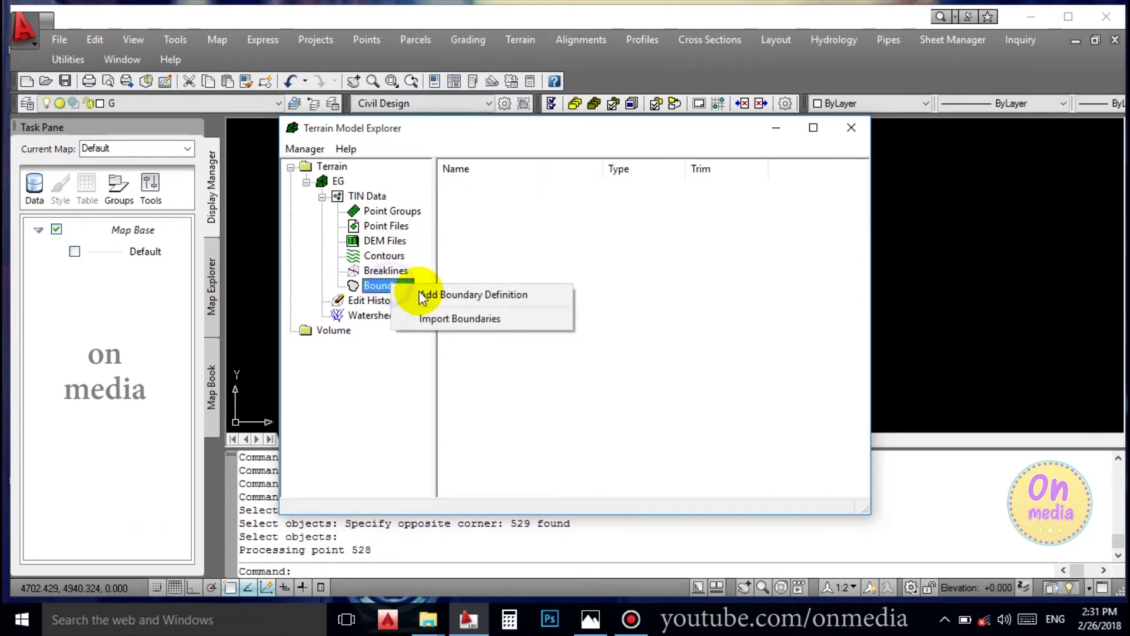
left_click(441, 295)
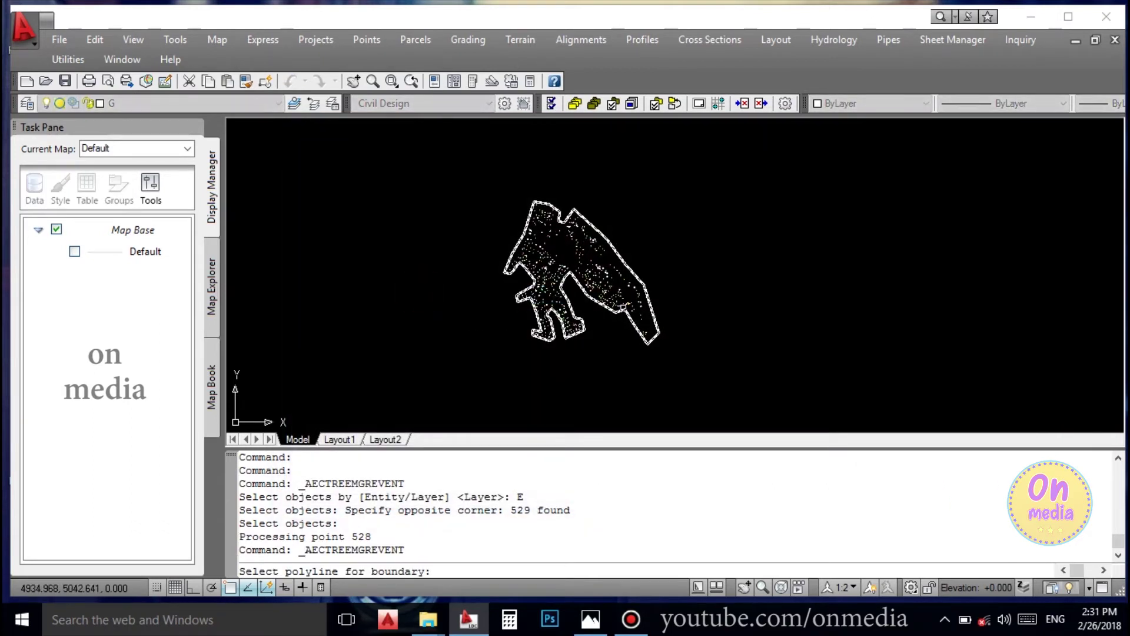
left_click(606, 305)
key("Return")
key("Return")
key("Return")
key("Return")
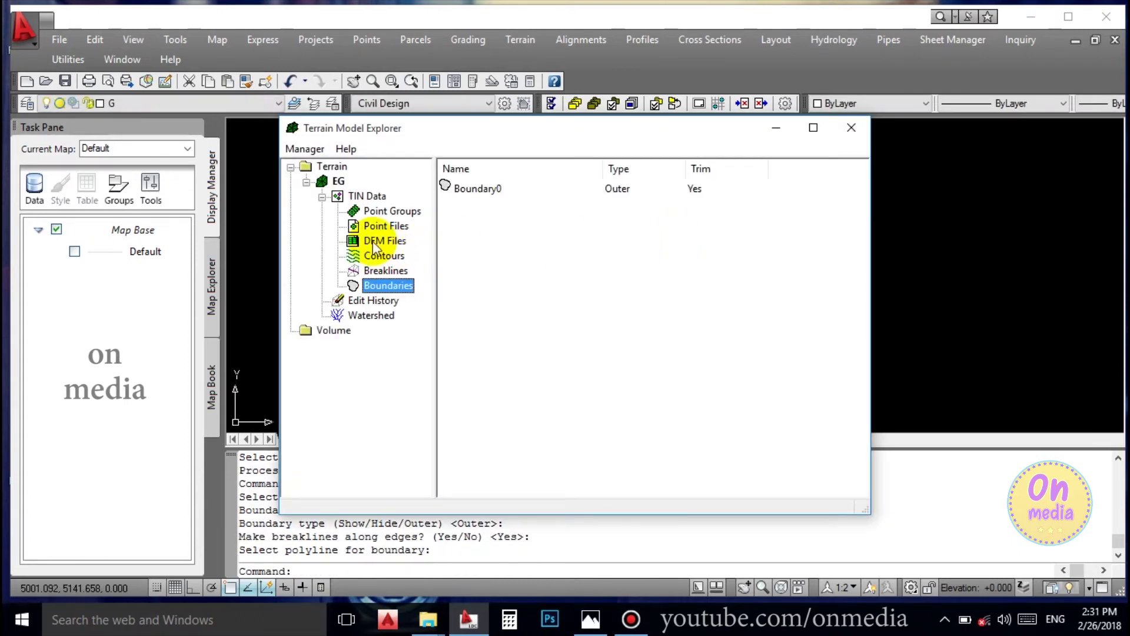
- Build the EG surface with boundaries applied and extended statistics computed, and close the Terrain Model Explorer
left_click(340, 182)
right_click(338, 180)
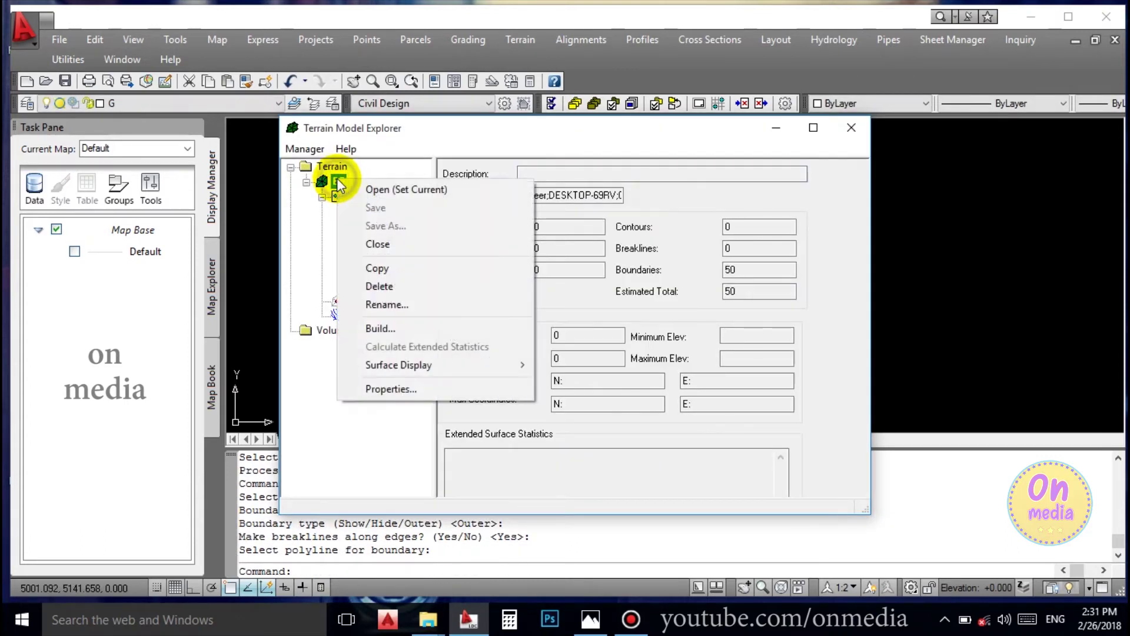
left_click(382, 328)
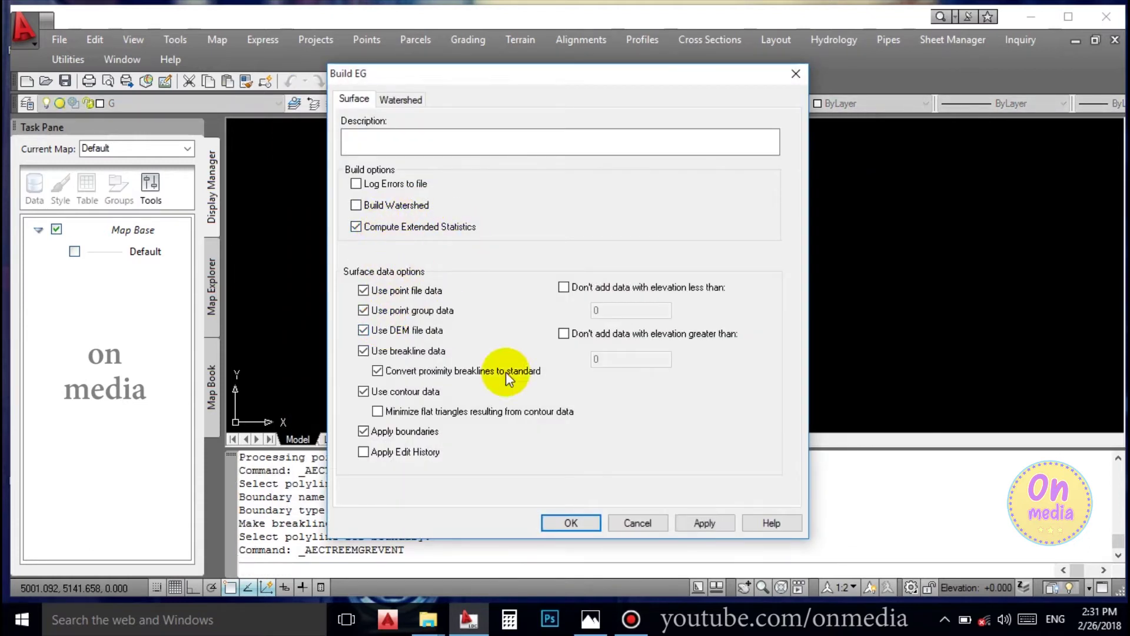
left_click(709, 524)
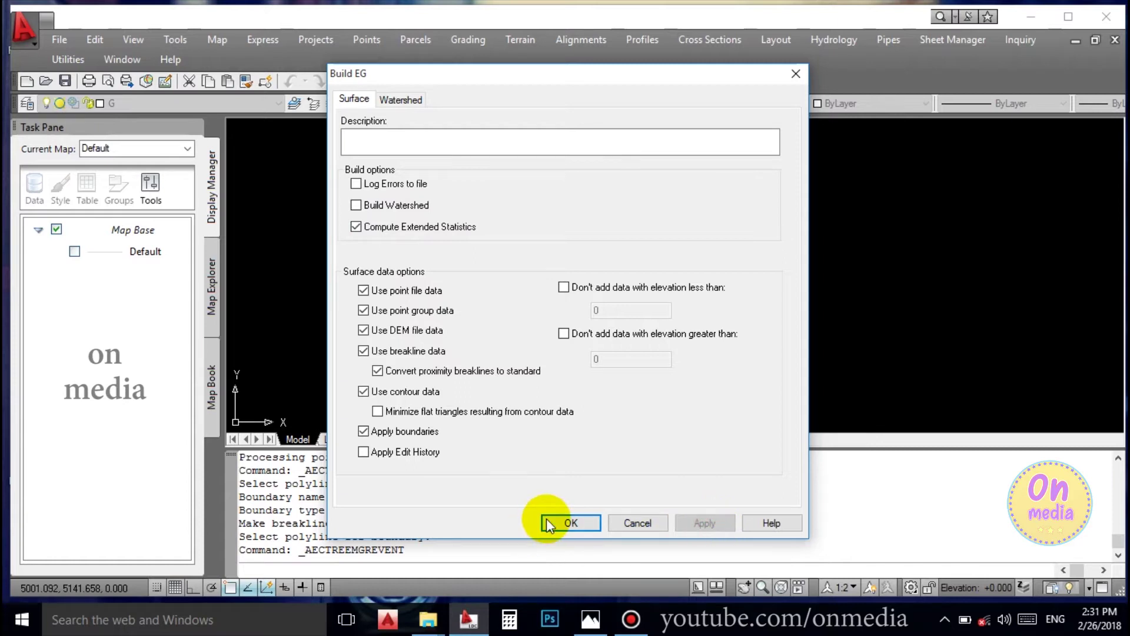
left_click(546, 522)
left_click(589, 338)
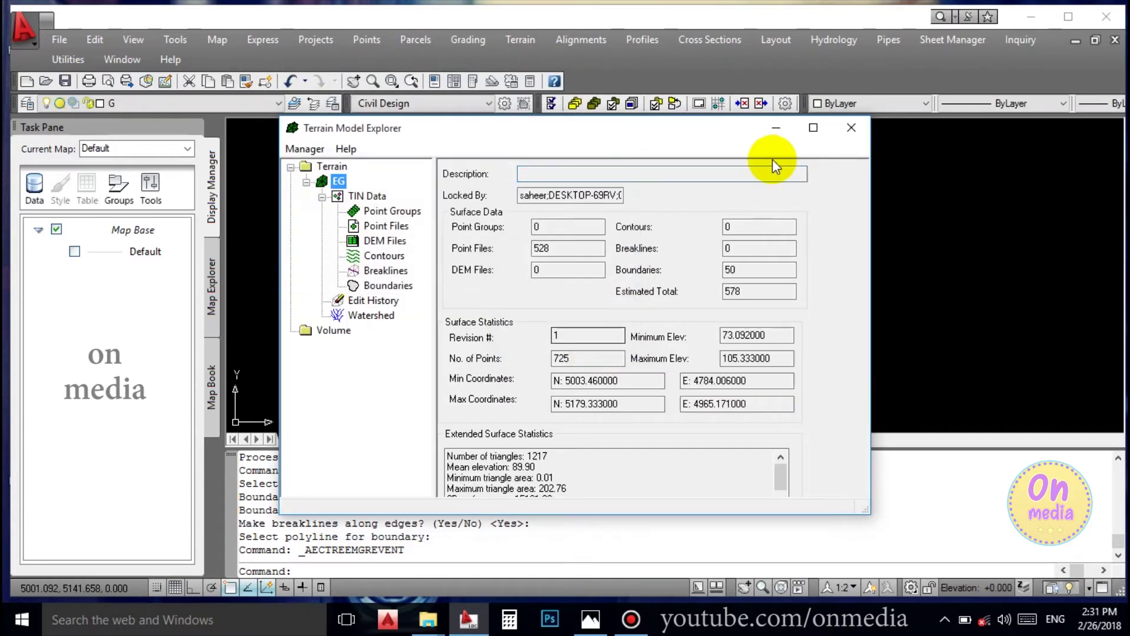
left_click(851, 128)
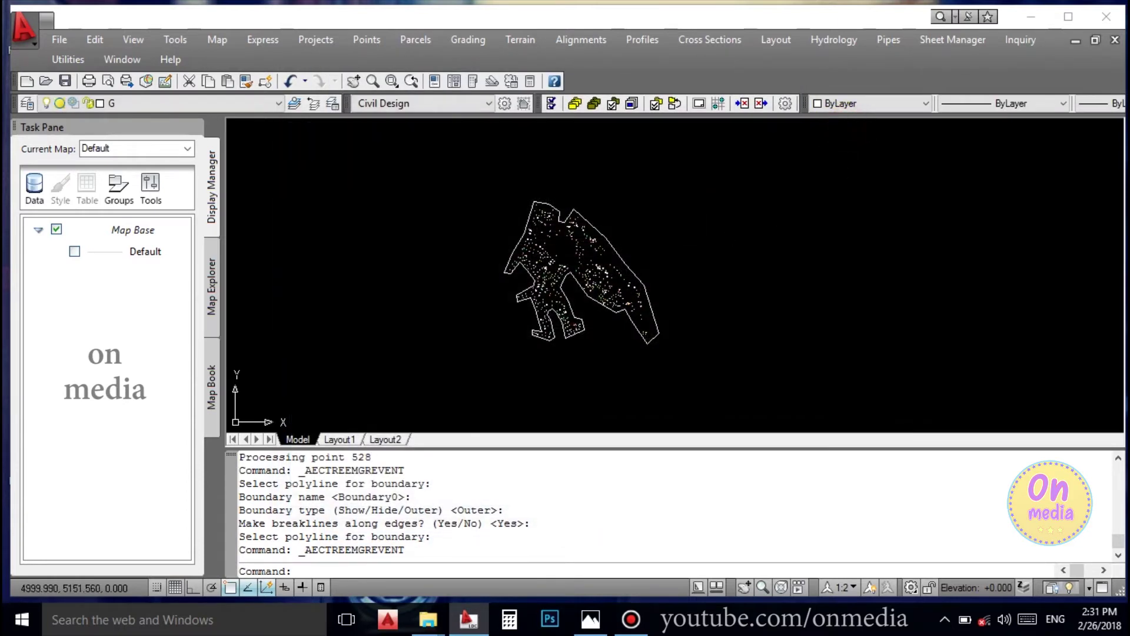
- Import the EG surface's 3D lines into the drawing, accepting the erasure of the old surface view
scroll(639, 209, "up", 3)
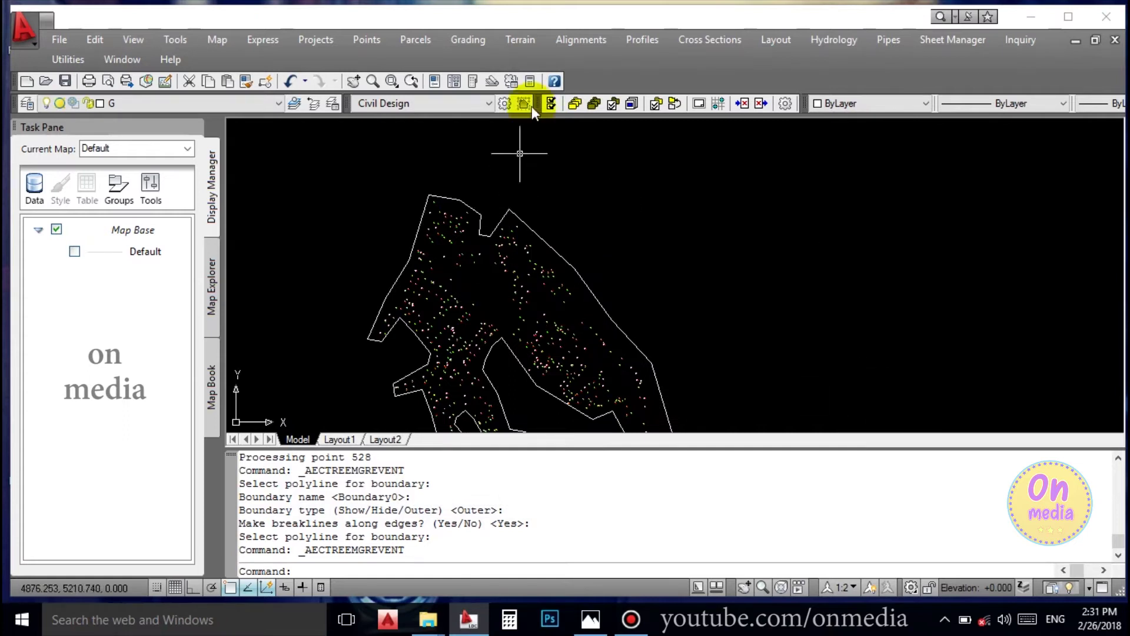
left_click(538, 41)
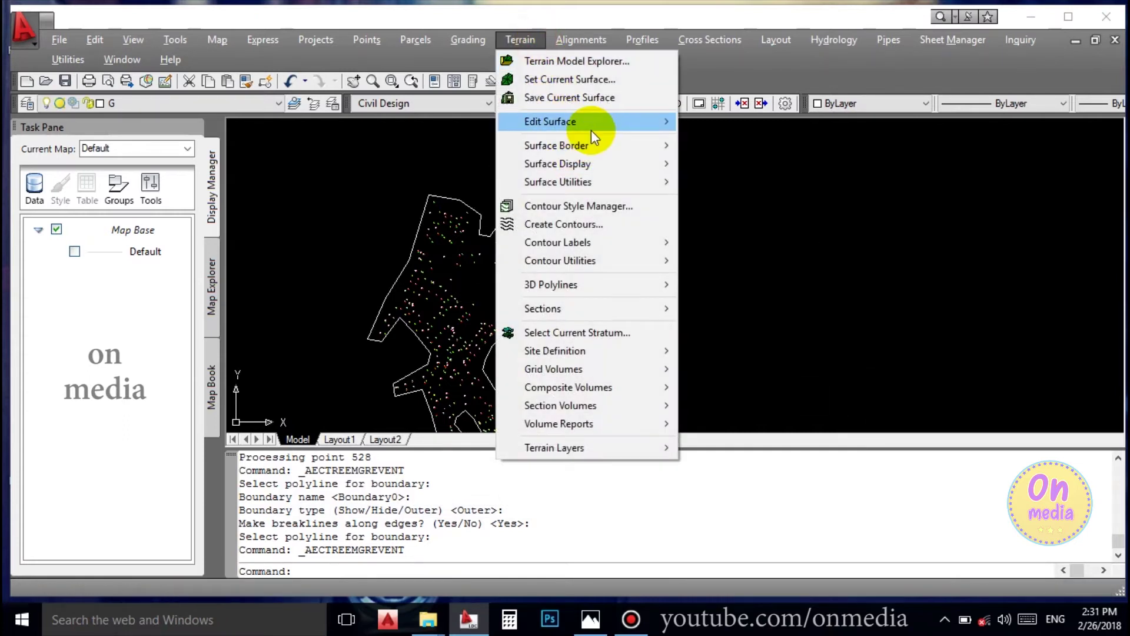
mouse_move(593, 128)
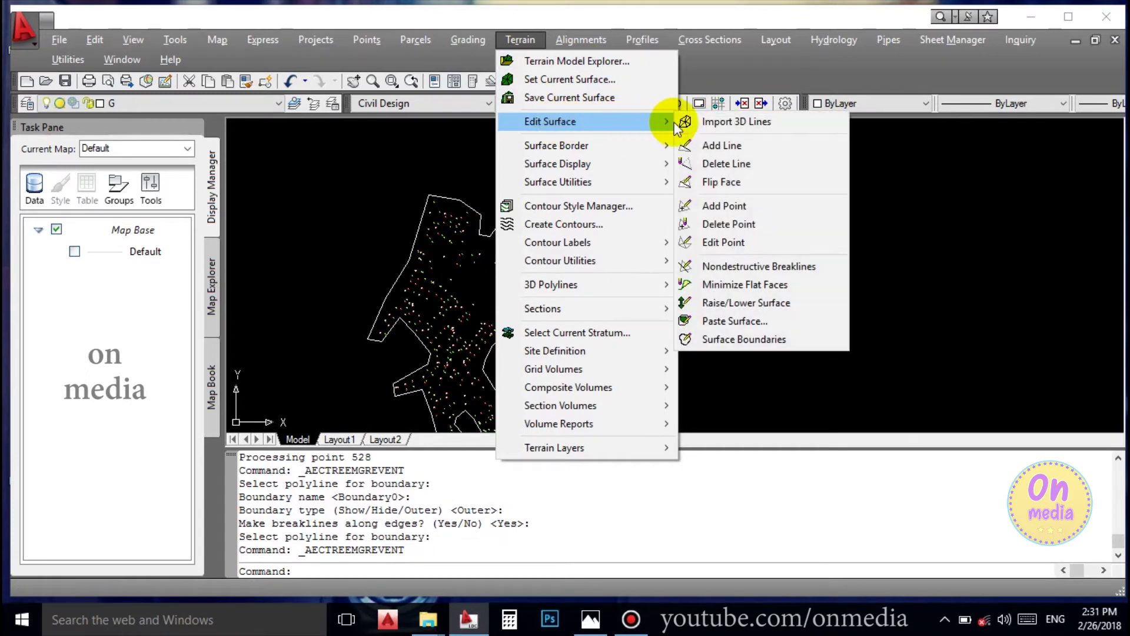
left_click(713, 124)
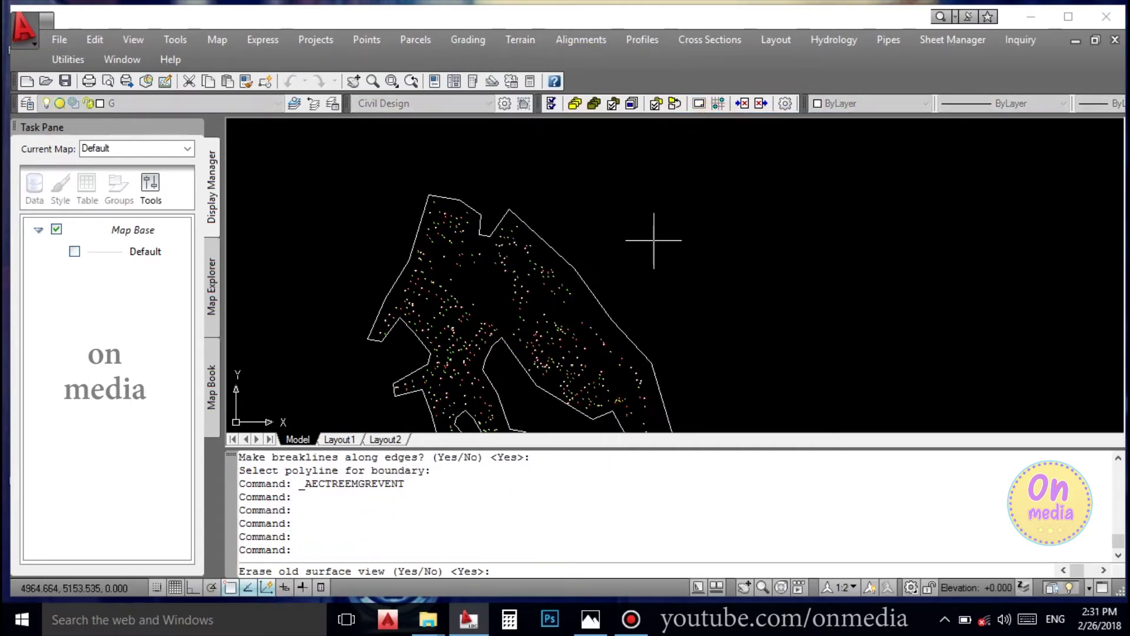
key("Return")
scroll(604, 389, "up", 3)
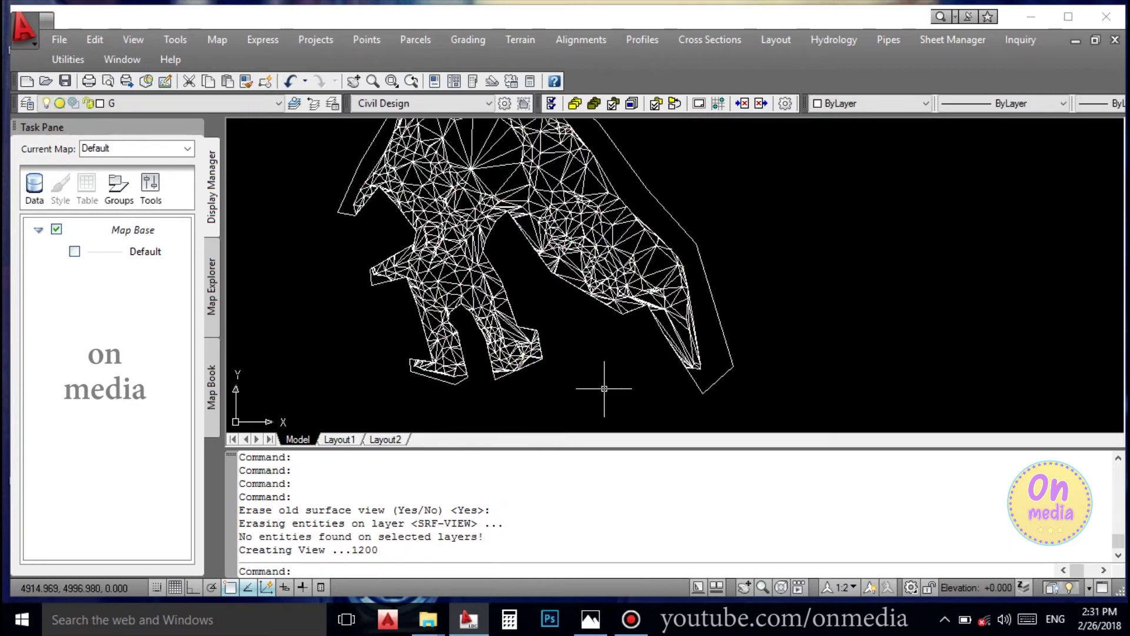
scroll(581, 350, "up", 5)
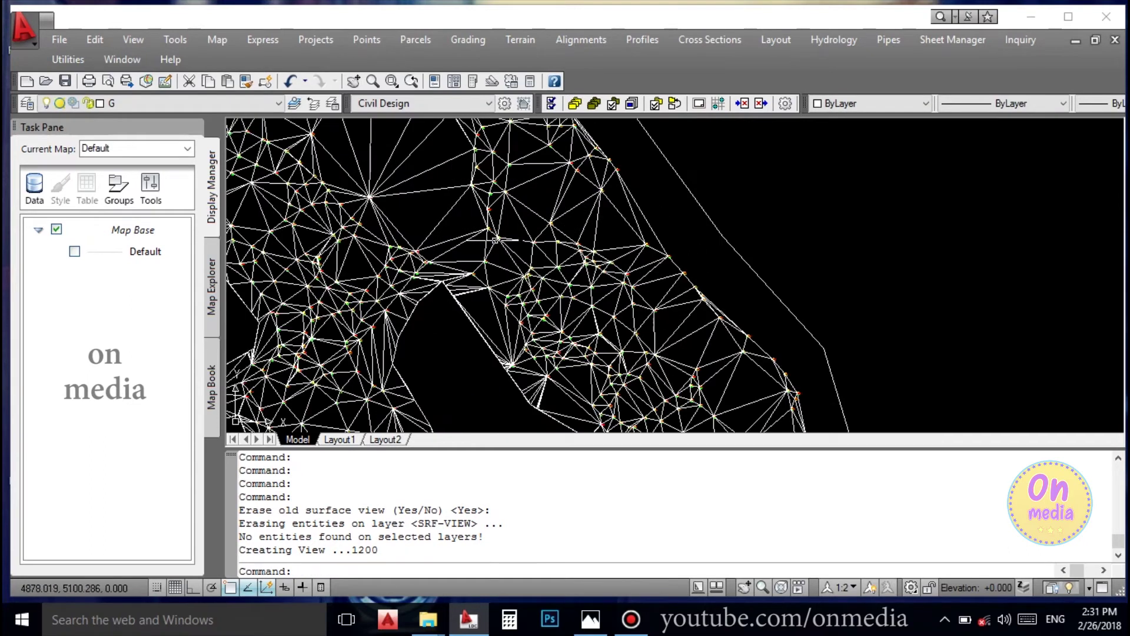
- Undo the view changes and the import of the surface's 3D lines
left_click(503, 195)
key("ctrl+z")
key("ctrl+z")
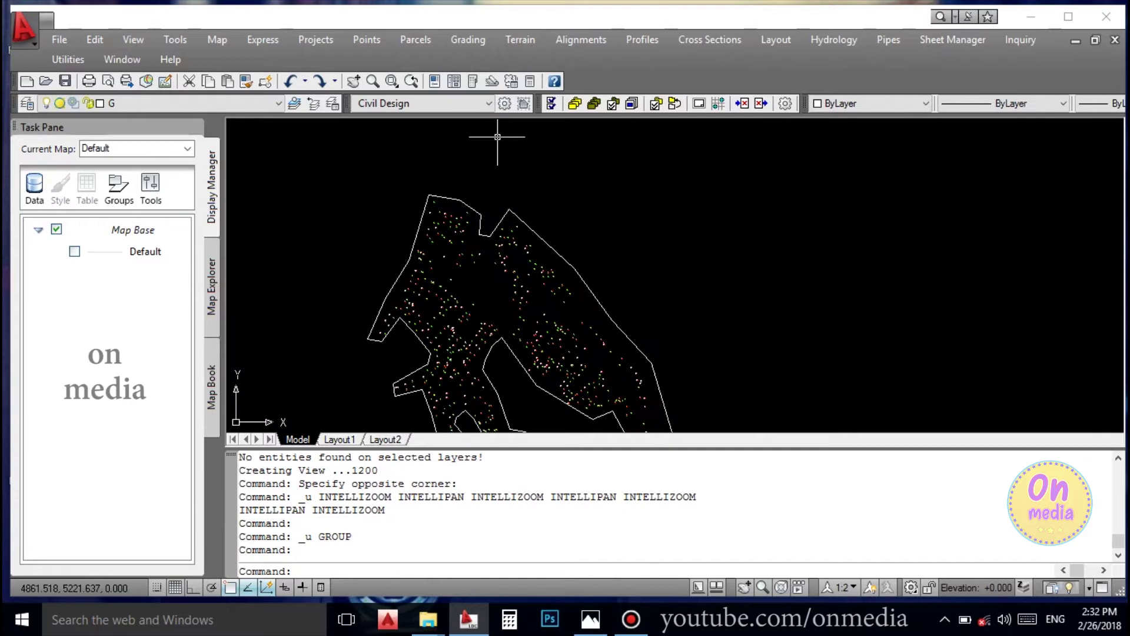
- Import the surface's 3D lines again to draw the EG triangulation, answering Yes to erasing the old surface view
left_click(515, 41)
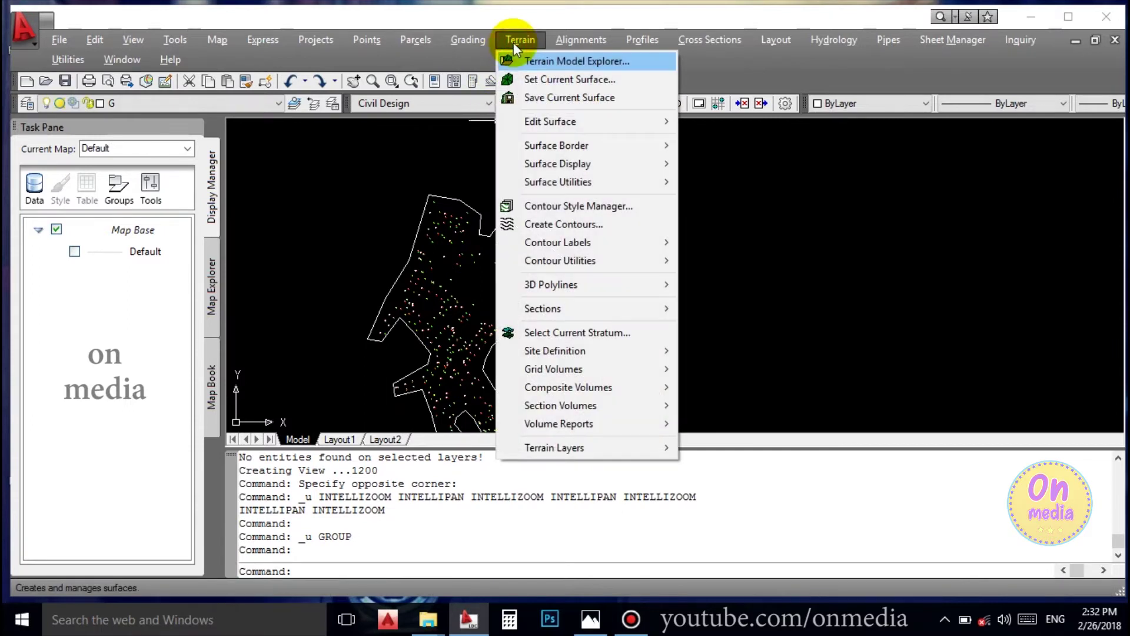
mouse_move(536, 115)
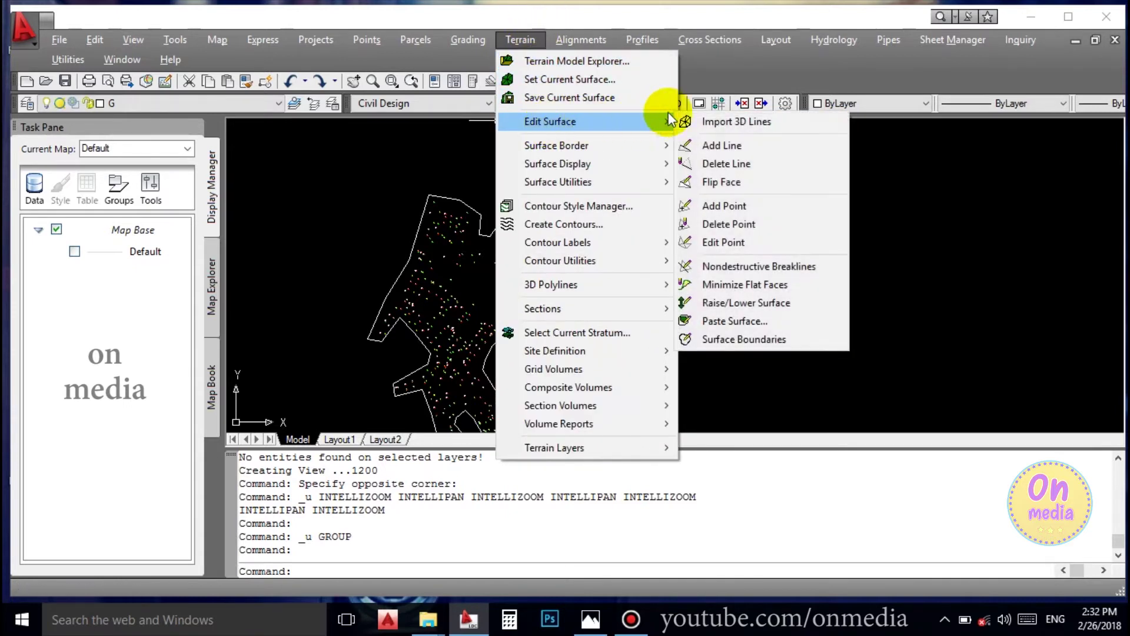
mouse_move(664, 121)
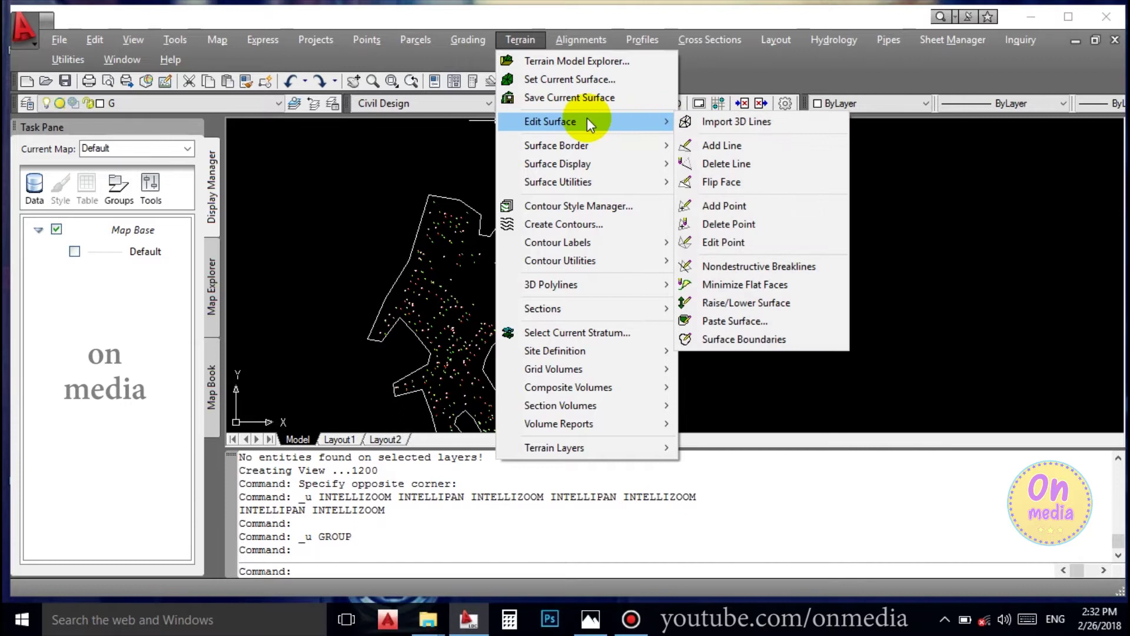
left_click(717, 122)
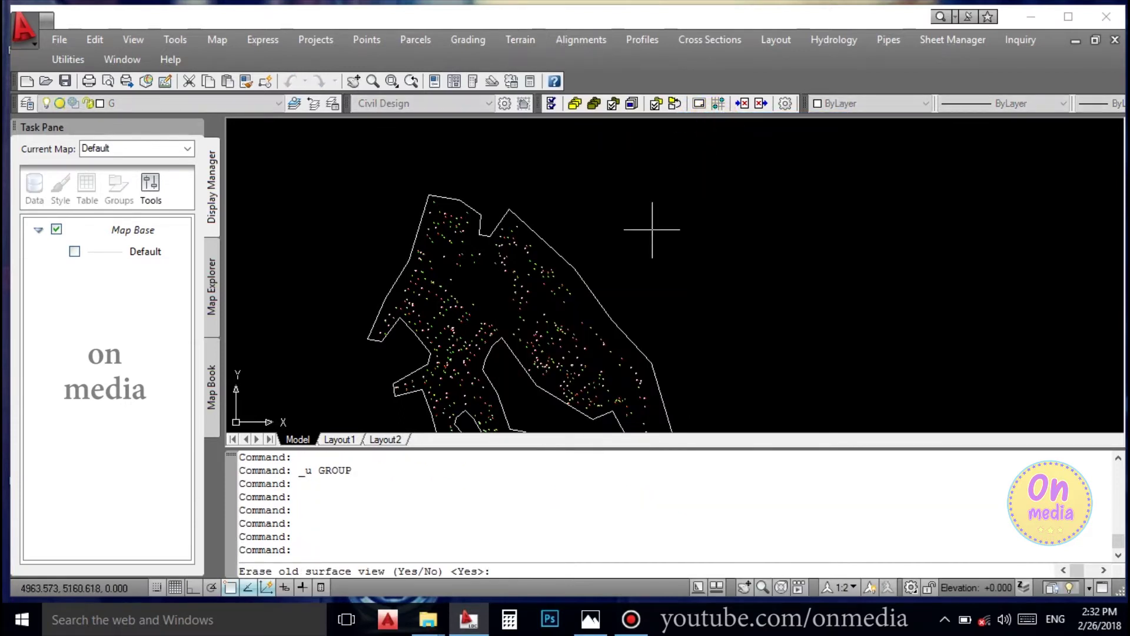
key("Return")
- Examine the EG triangulation along the southern legs, the boundary edges and the sparse central area between the survey points
scroll(533, 144, "up", 8)
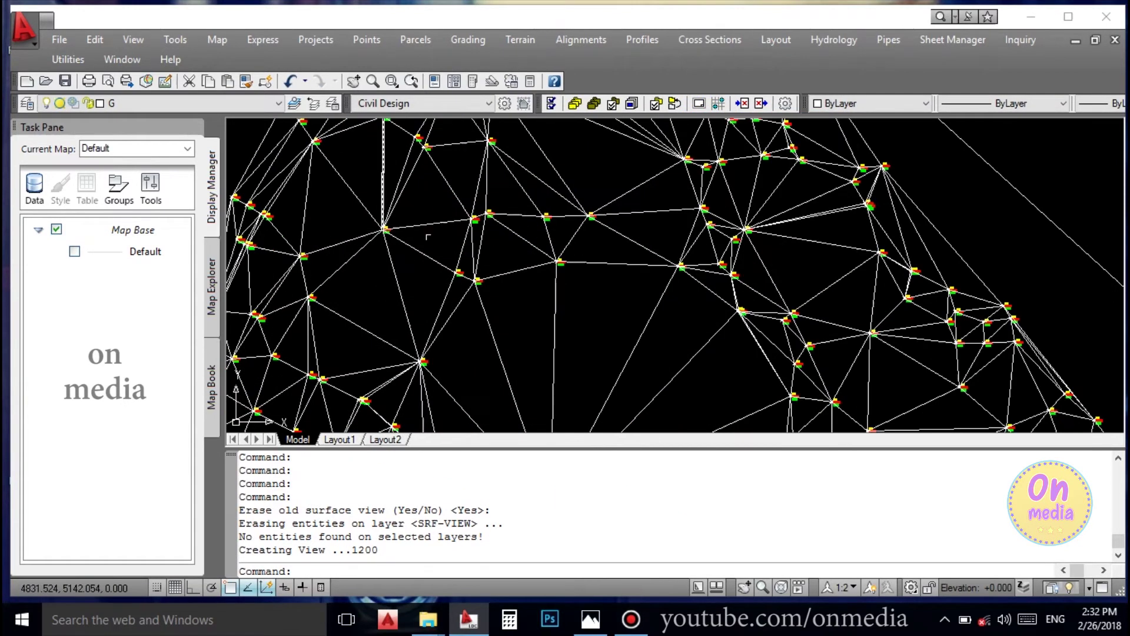
scroll(533, 145, "down", 6)
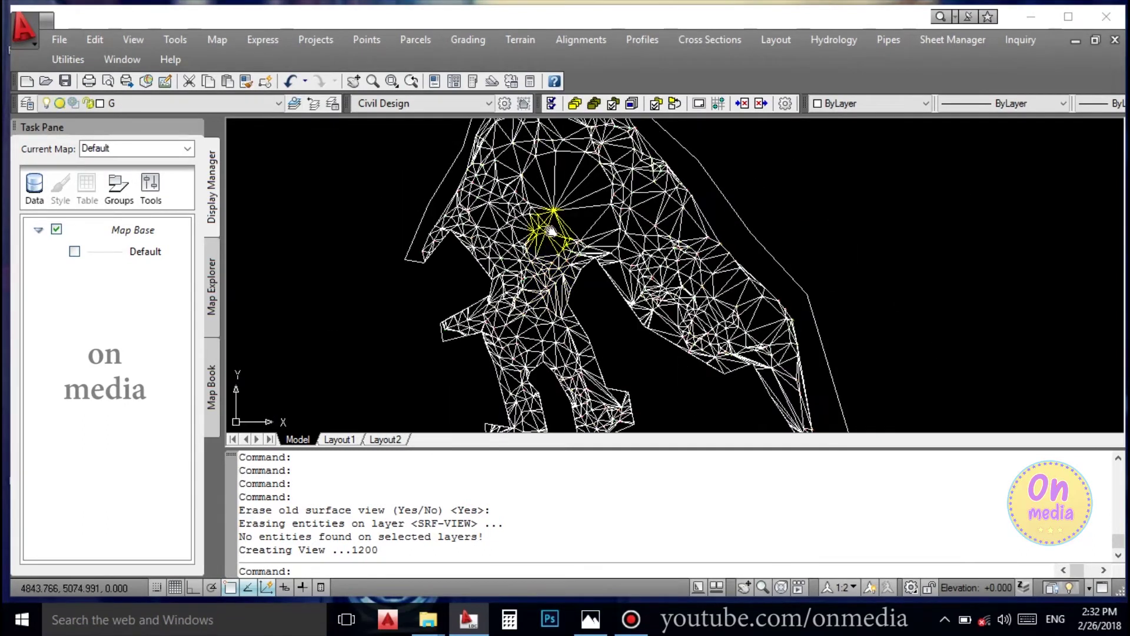
scroll(540, 329, "up", 5)
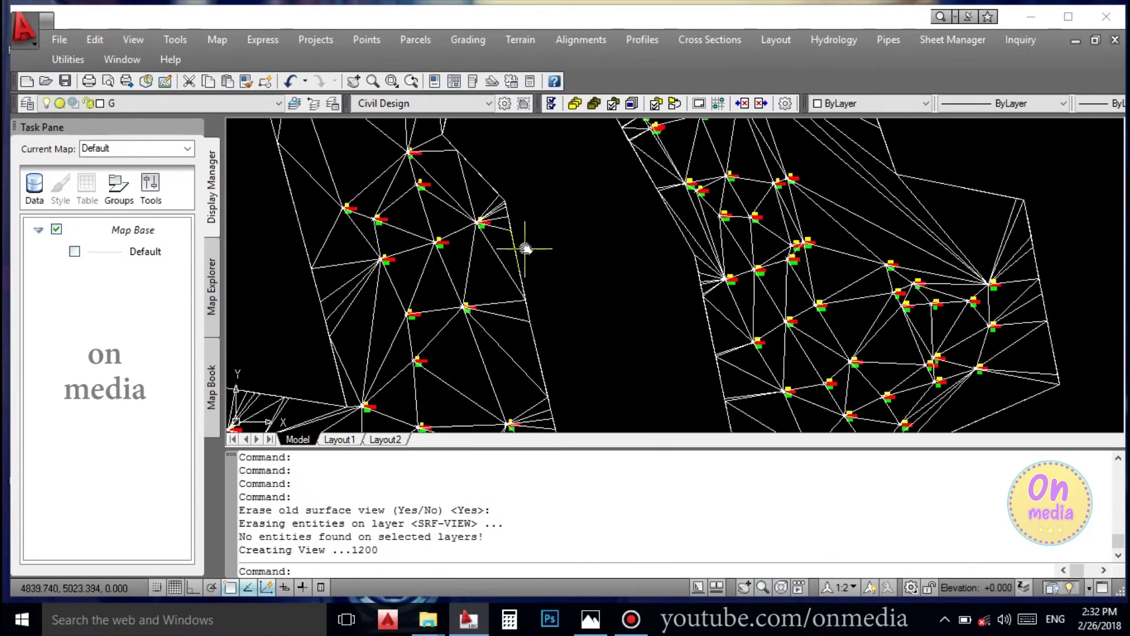
middle_click_drag(525, 248, 564, 336)
middle_click_drag(381, 279, 383, 291)
scroll(383, 291, "up", 4)
scroll(416, 342, "down", 4)
middle_click_drag(462, 275, 438, 404)
scroll(416, 330, "up", 6)
scroll(416, 310, "down", 8)
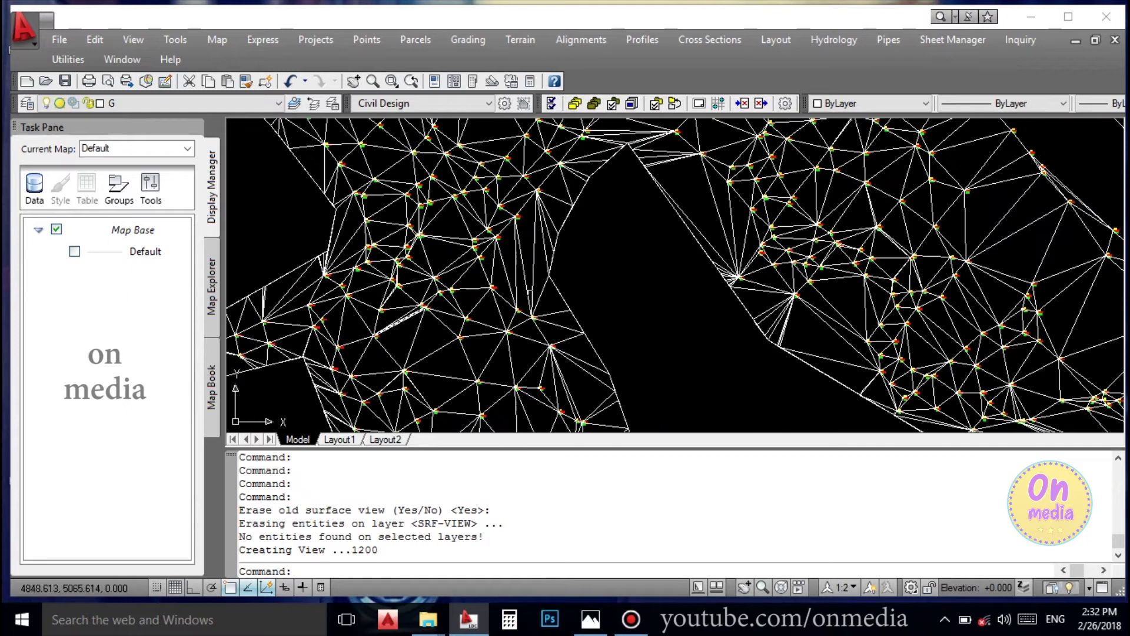
scroll(616, 303, "up", 3)
middle_click_drag(519, 214, 539, 285)
scroll(496, 257, "up", 4)
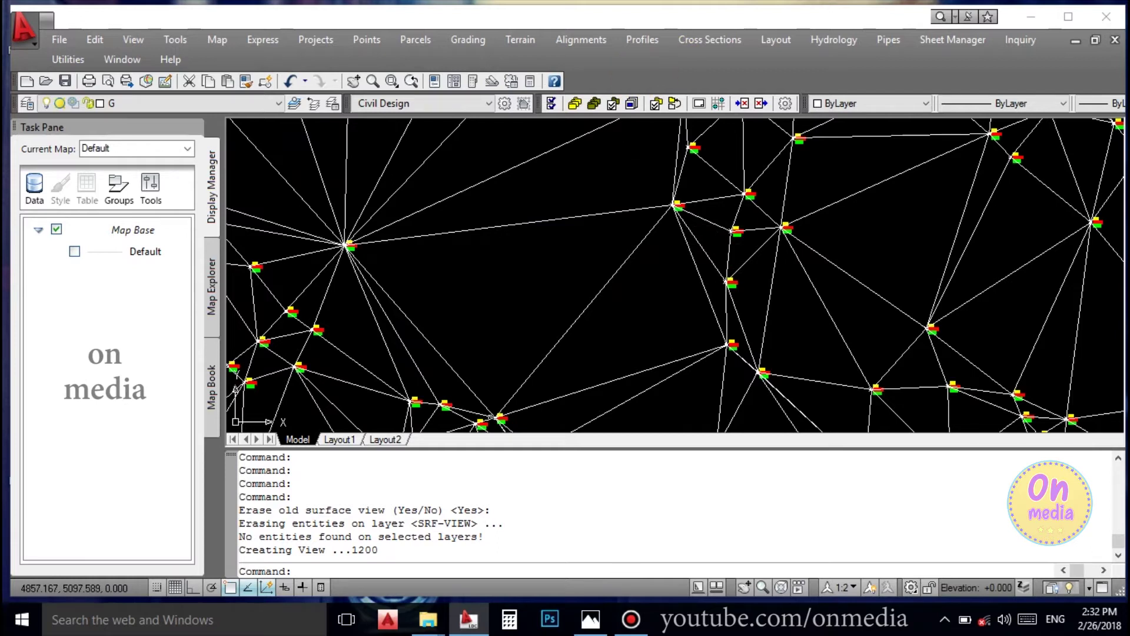
middle_click_drag(496, 389, 503, 289)
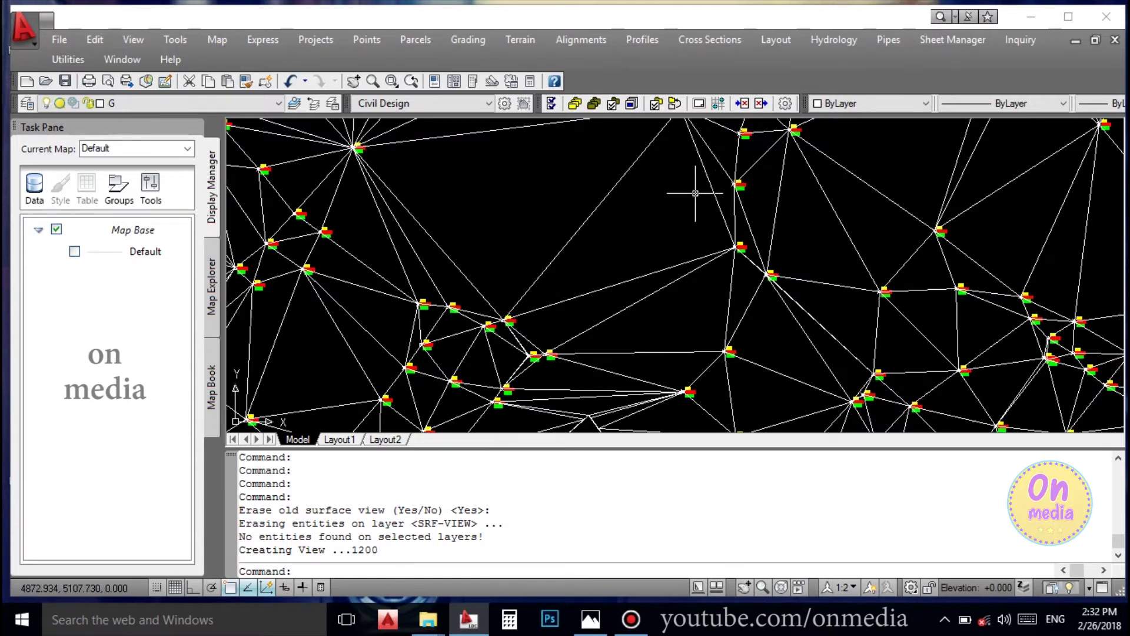
middle_click_drag(595, 232, 583, 270)
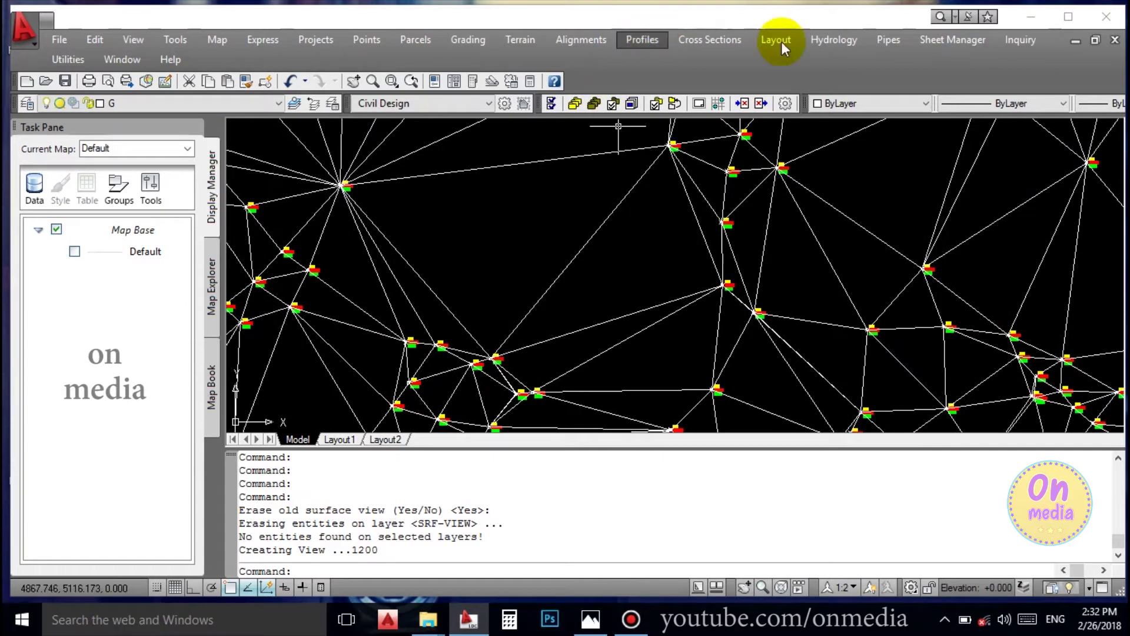
- Add two surface lines across the sparse central gap, joining points on its eastern edge to the cluster on its southwestern edge
left_click(521, 39)
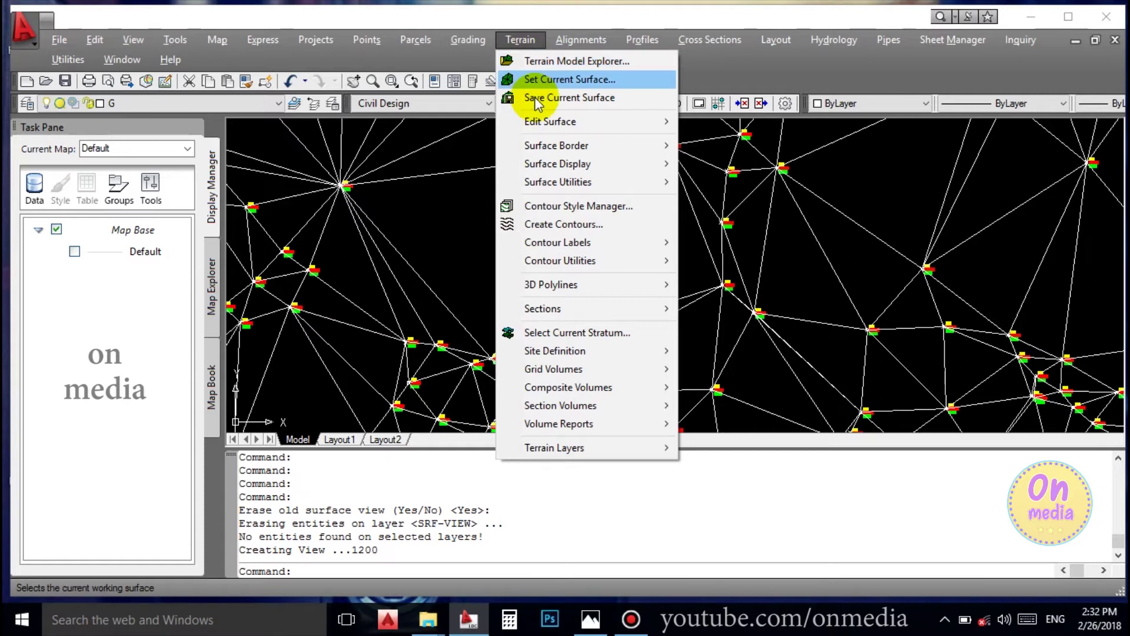
mouse_move(662, 121)
left_click(724, 147)
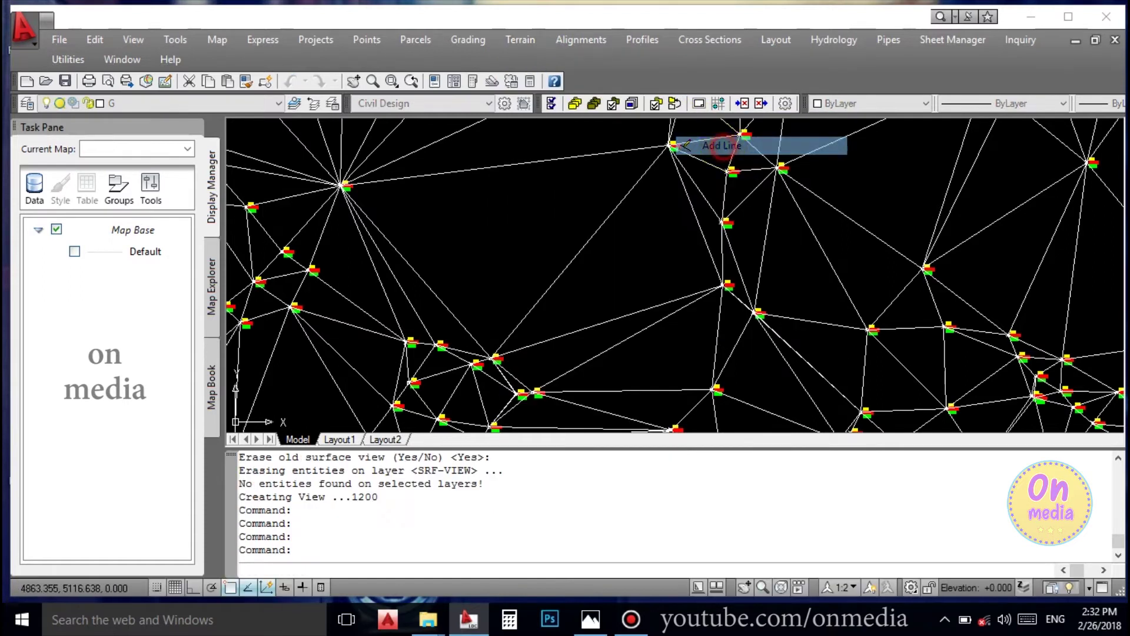
left_click(722, 219)
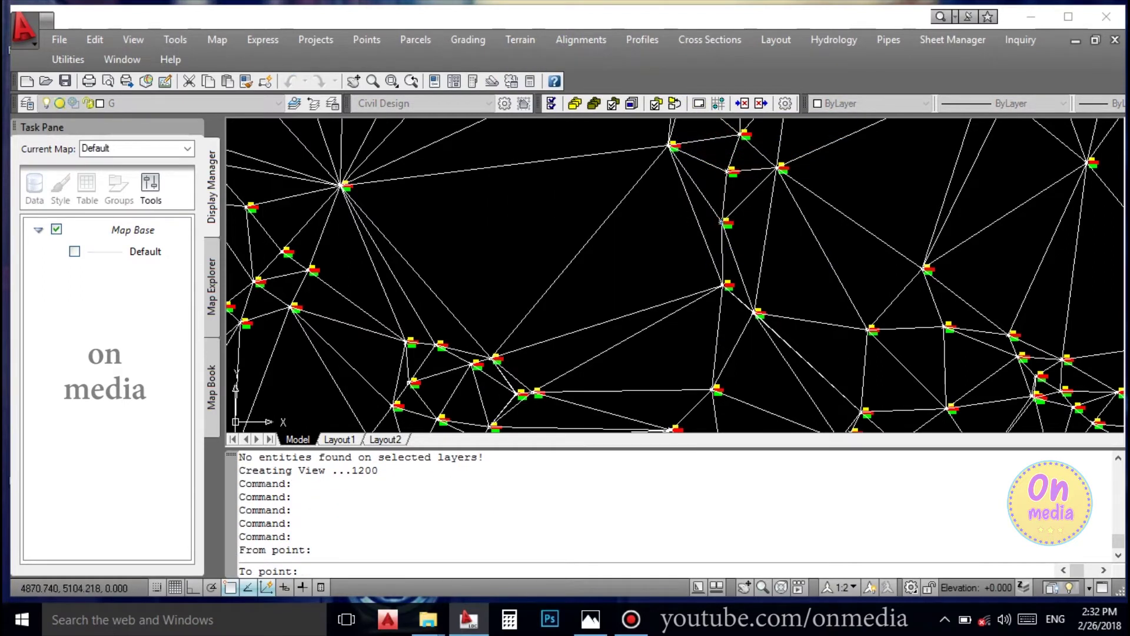
left_click(491, 358)
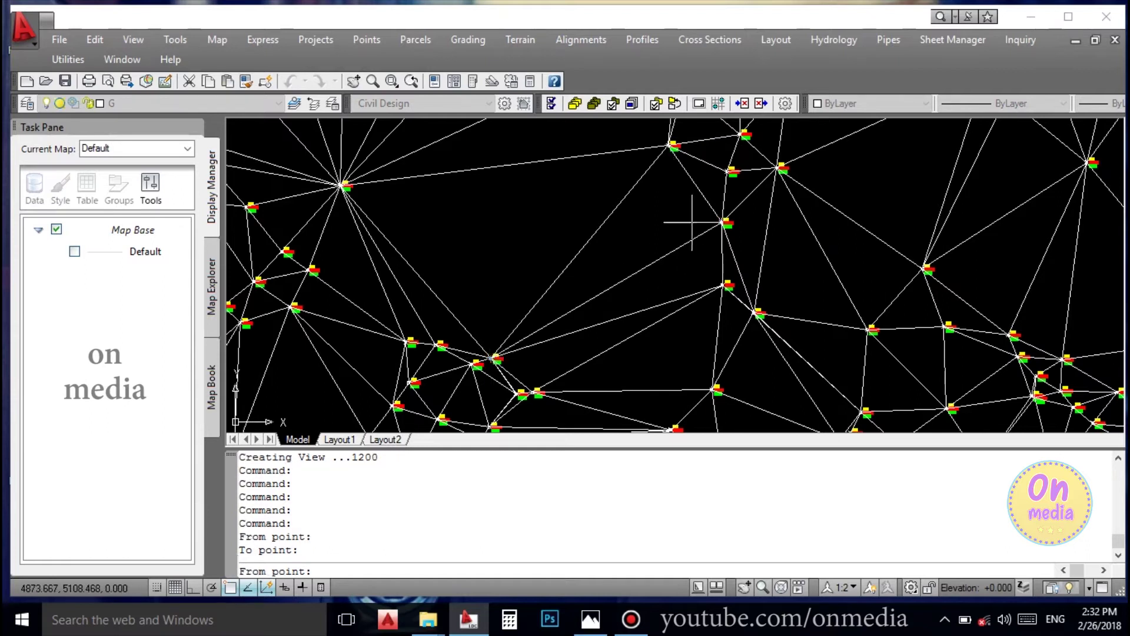
left_click(671, 145)
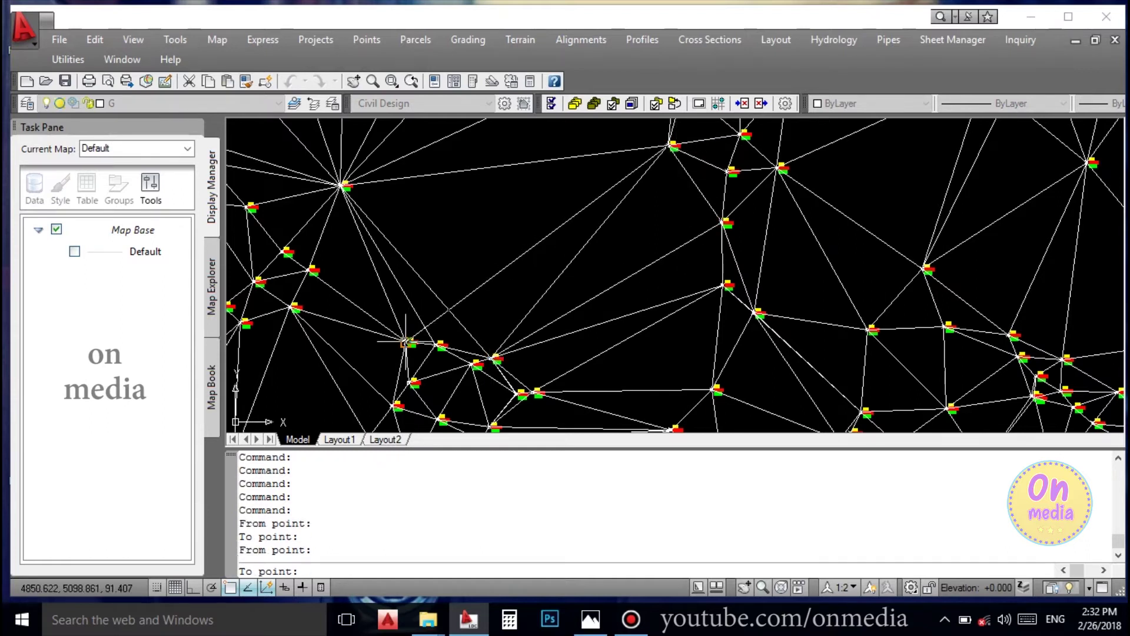
left_click(406, 341)
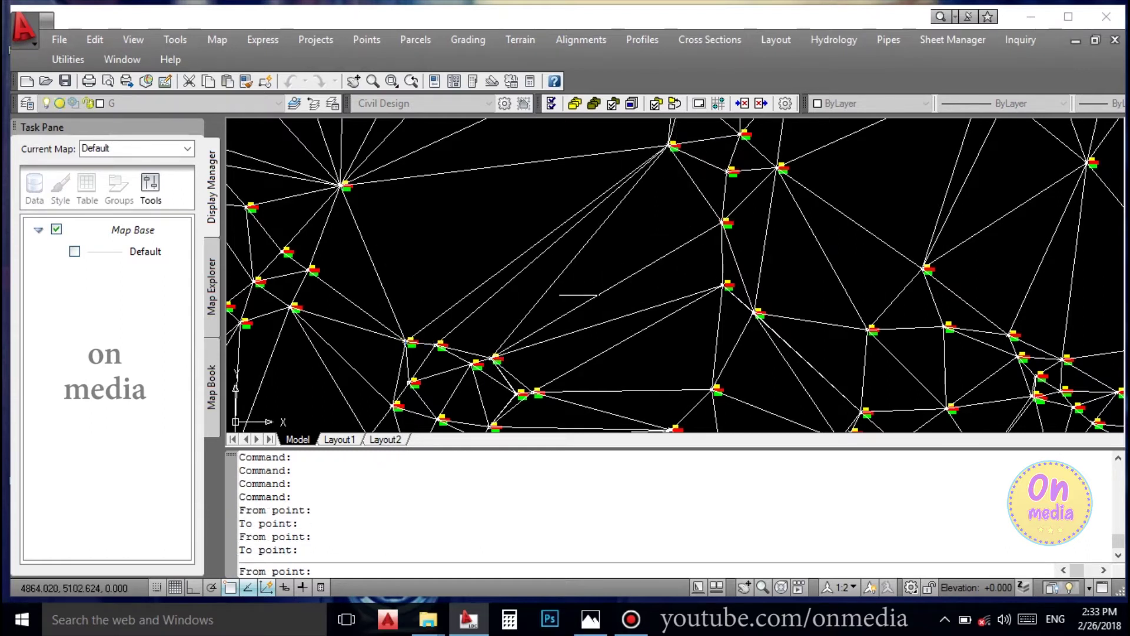
scroll(599, 259, "down", 2)
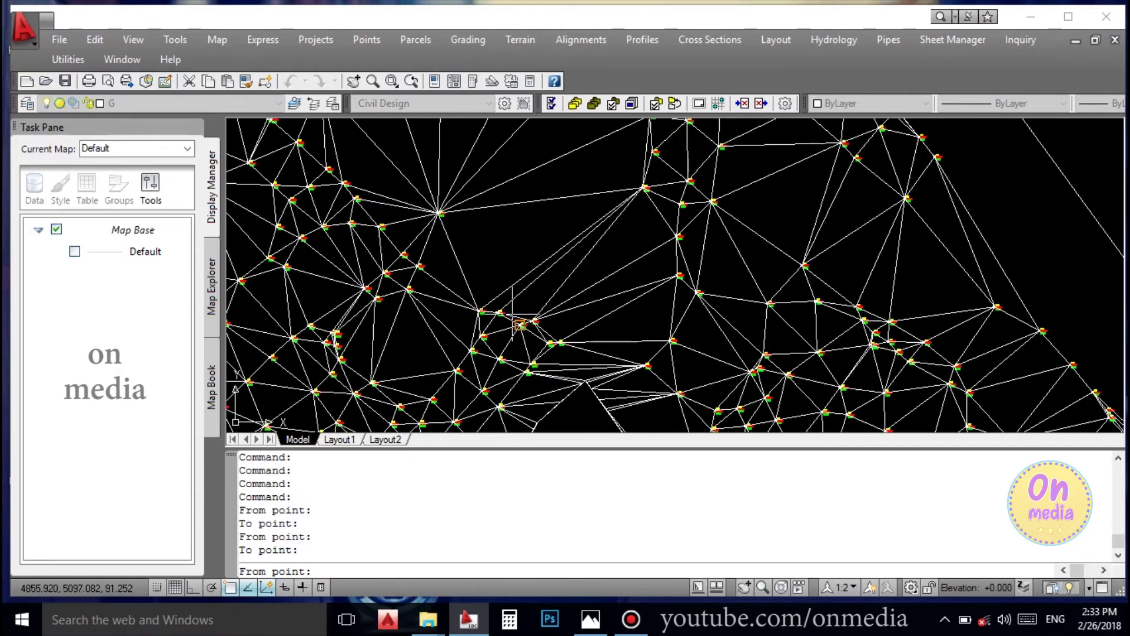
scroll(518, 324, "up", 2)
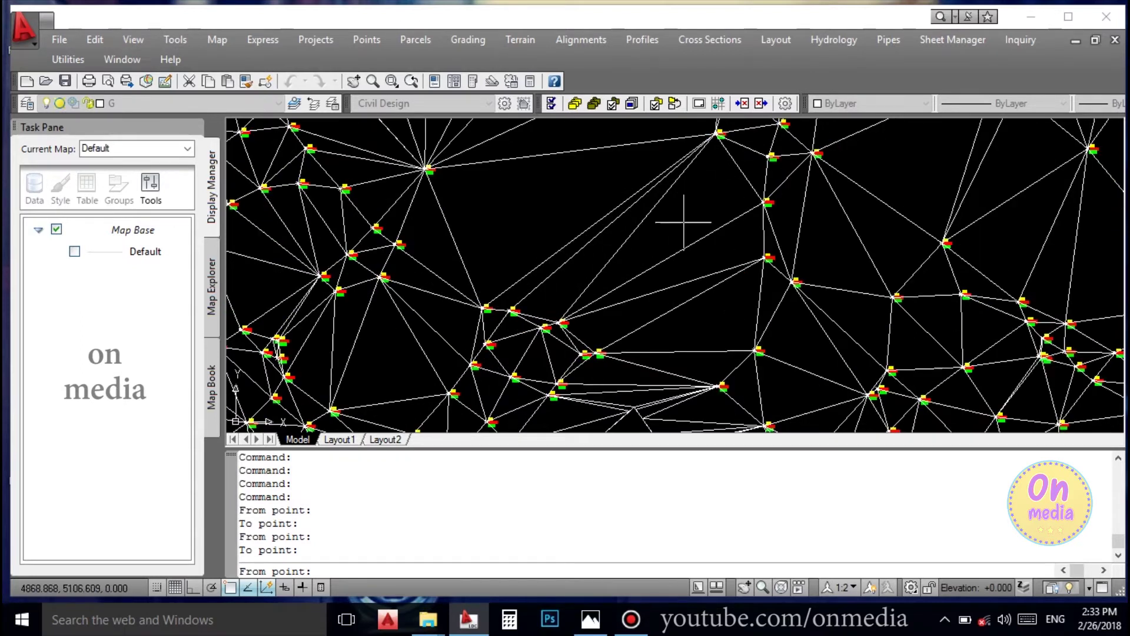
middle_click_drag(585, 216, 587, 225)
scroll(588, 226, "down", 2)
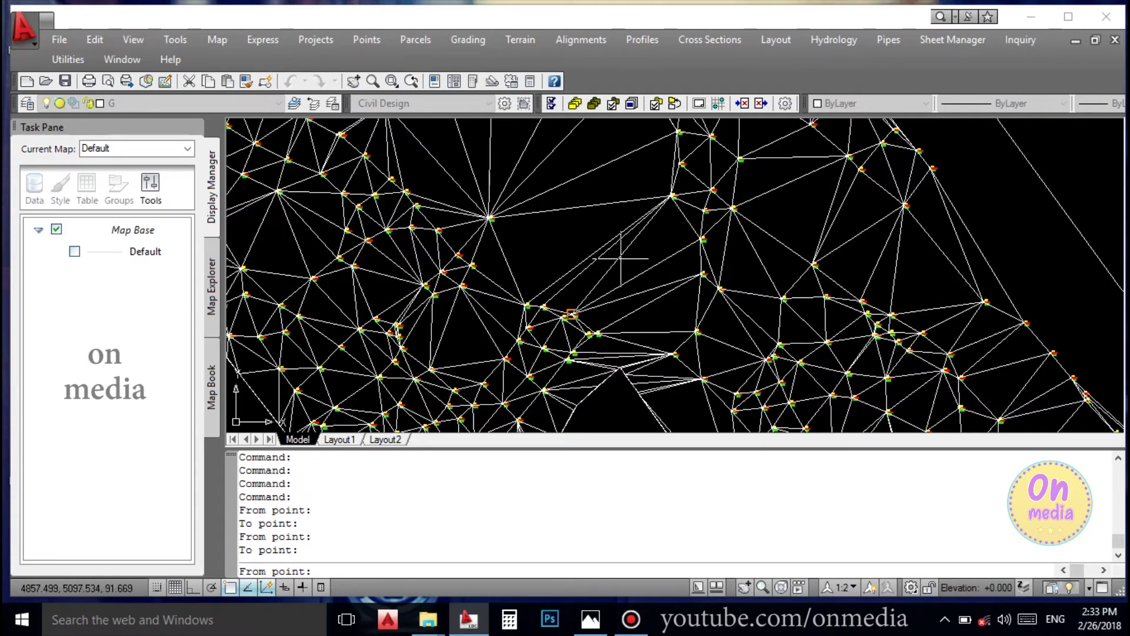
scroll(612, 247, "down", 3)
key("Return")
scroll(612, 241, "up", 3)
- Re-import the surface's 3D lines to redraw the edited triangulation, accepting the erasure of the old surface view
left_click(580, 40)
left_click(521, 39)
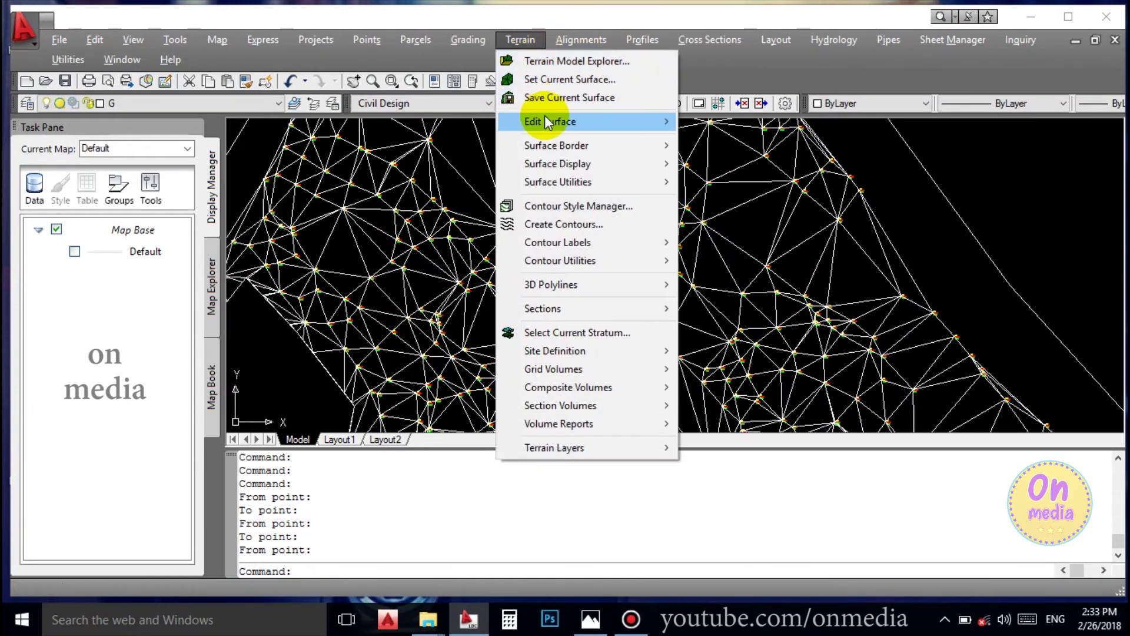
mouse_move(630, 128)
left_click(749, 121)
key("Return")
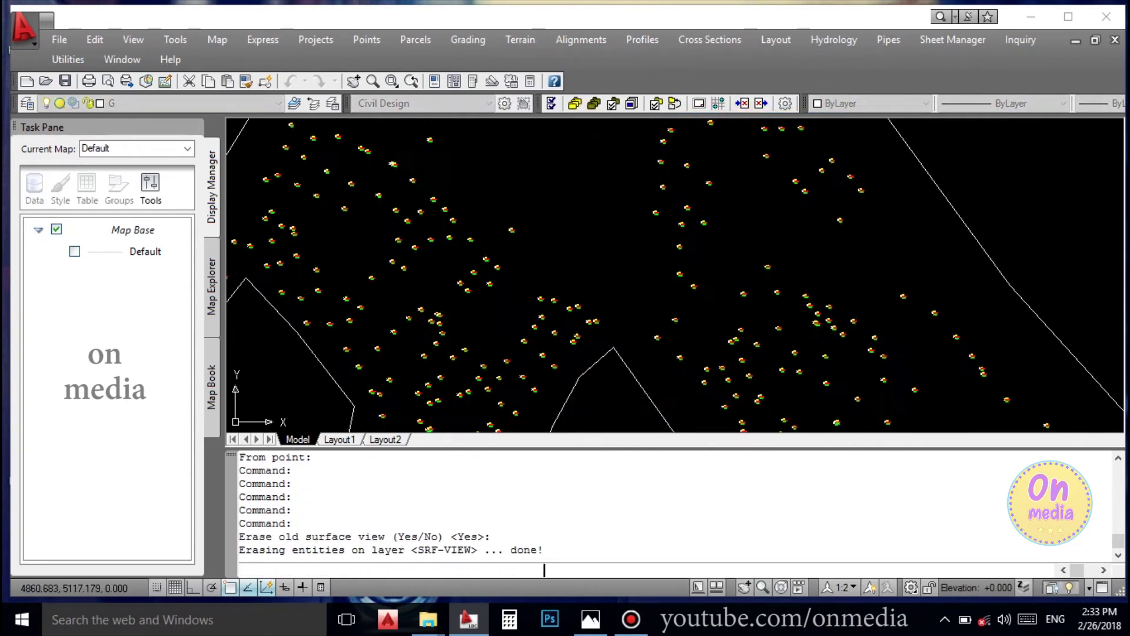
scroll(600, 233, "down", 3)
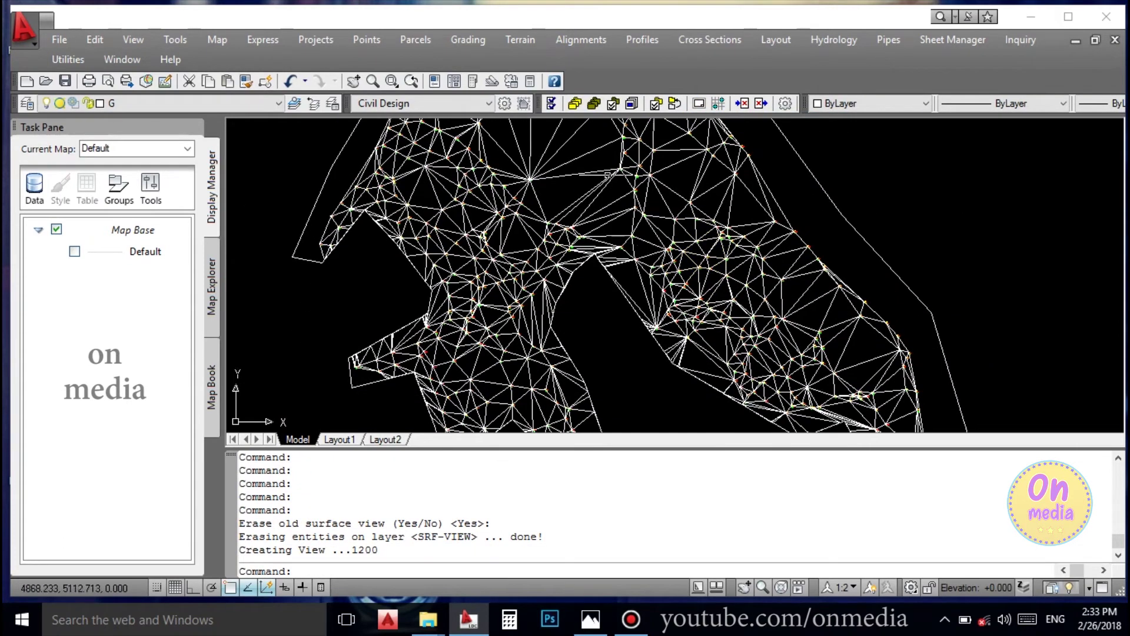
- Examine the redrawn triangulation around the large central gap and among the western survey points for faces to correct
scroll(599, 233, "up", 5)
middle_click_drag(589, 180, 729, 242)
middle_click_drag(463, 331, 511, 400)
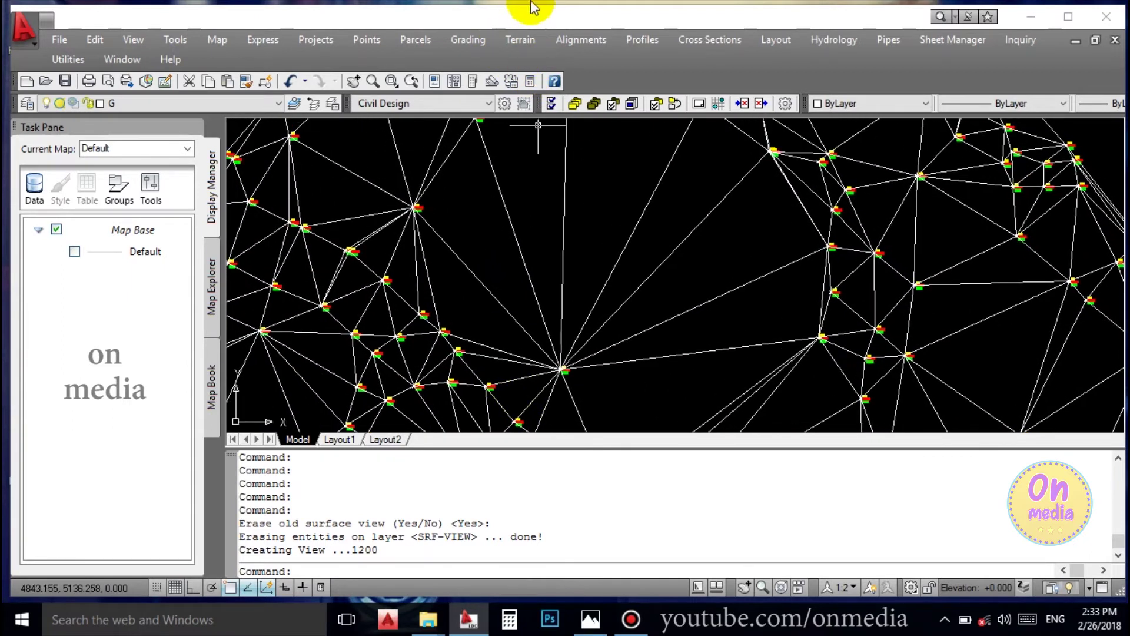
left_click(519, 39)
mouse_move(564, 122)
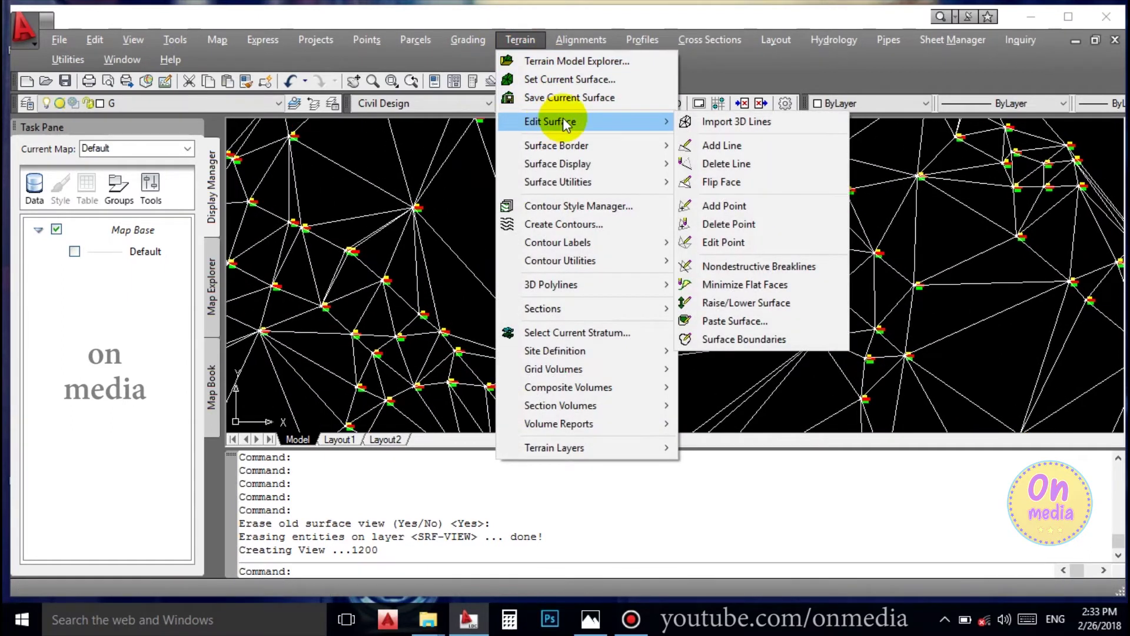
left_click(899, 193)
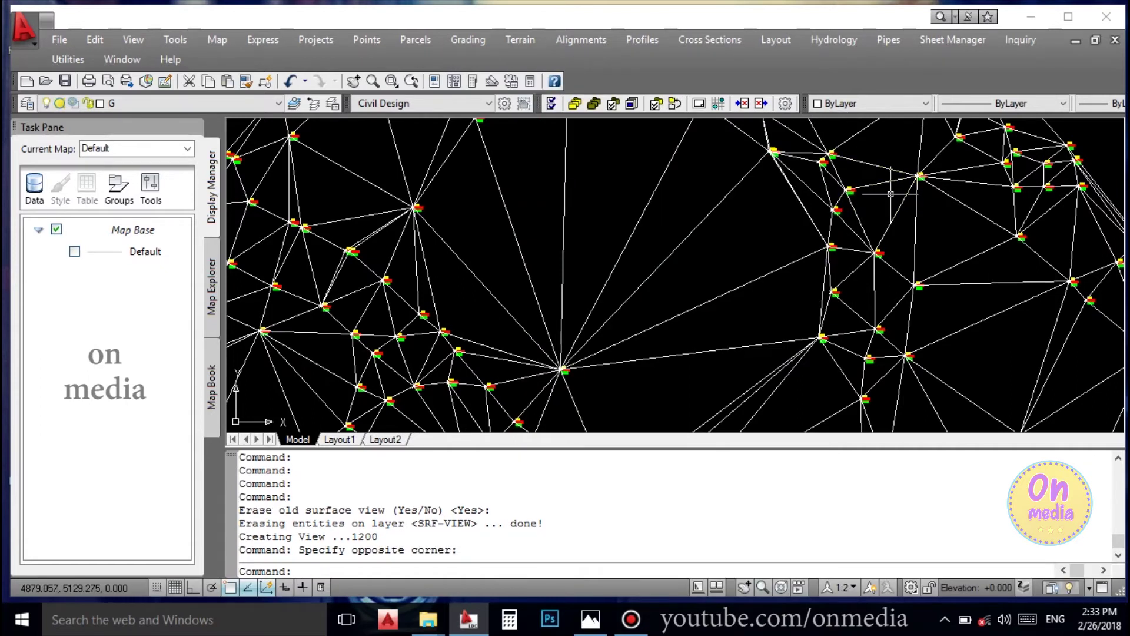
scroll(798, 186, "down", 4)
middle_click_drag(576, 299, 585, 174)
scroll(444, 173, "up", 3)
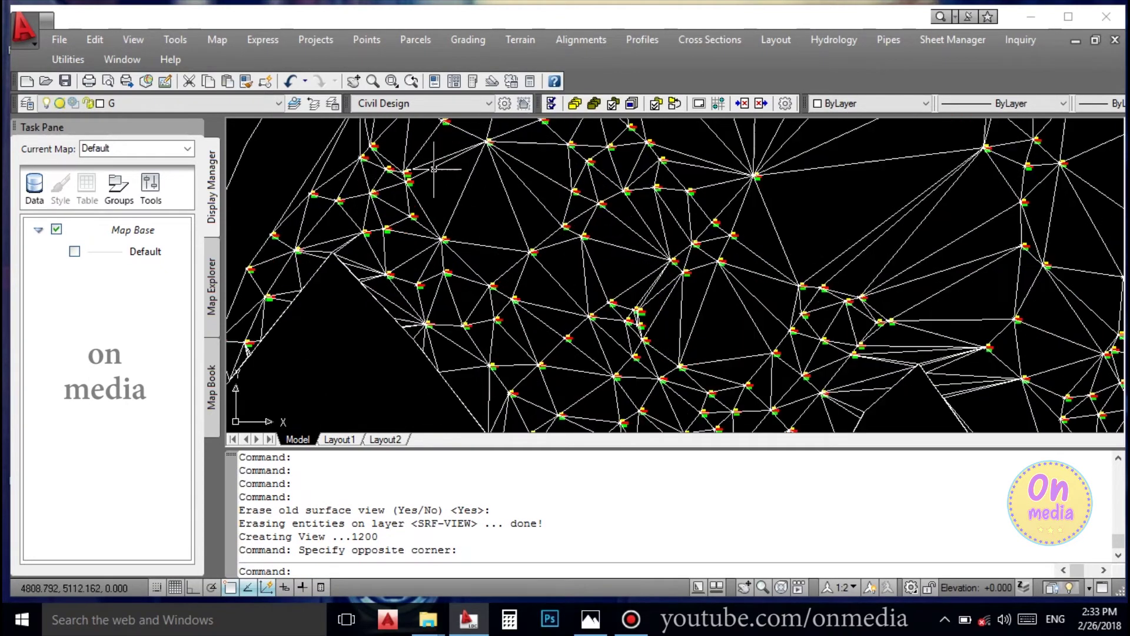
scroll(404, 178, "up", 2)
middle_click_drag(482, 205, 479, 241)
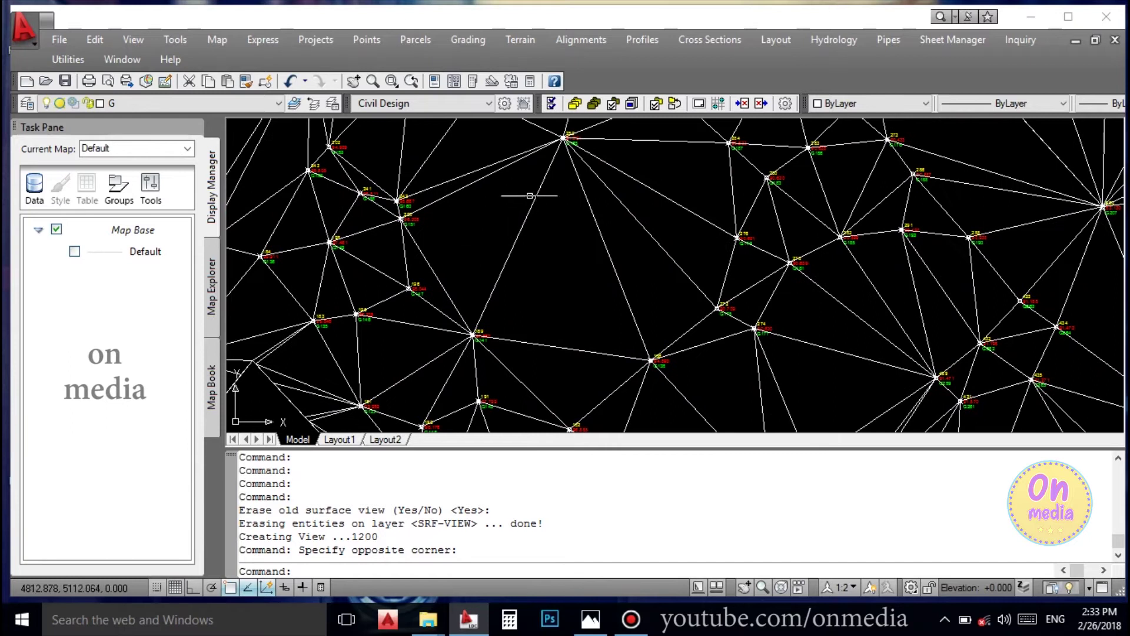
- Flip the long triangle edge bordering the western point cluster with Flip Face
left_click(521, 39)
mouse_move(556, 132)
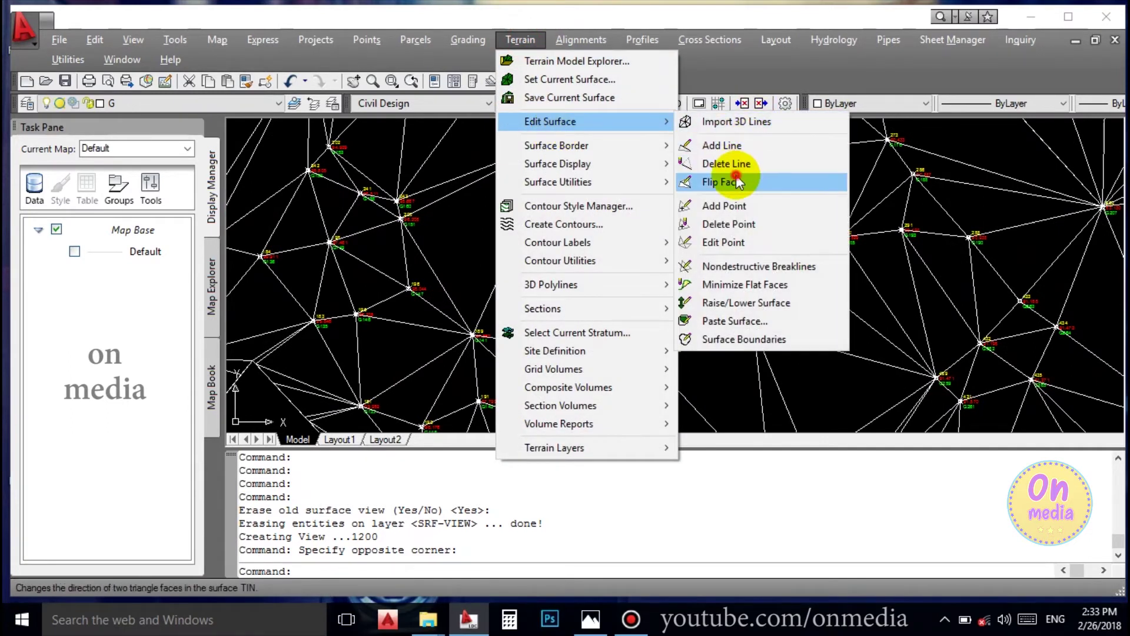
left_click(735, 179)
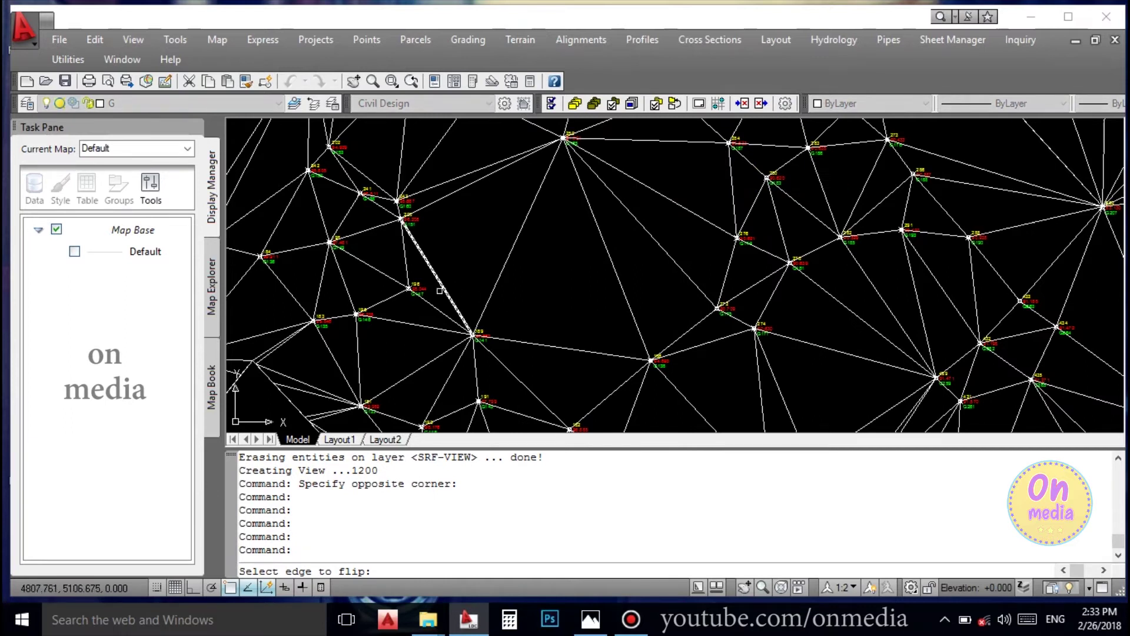
left_click(443, 287)
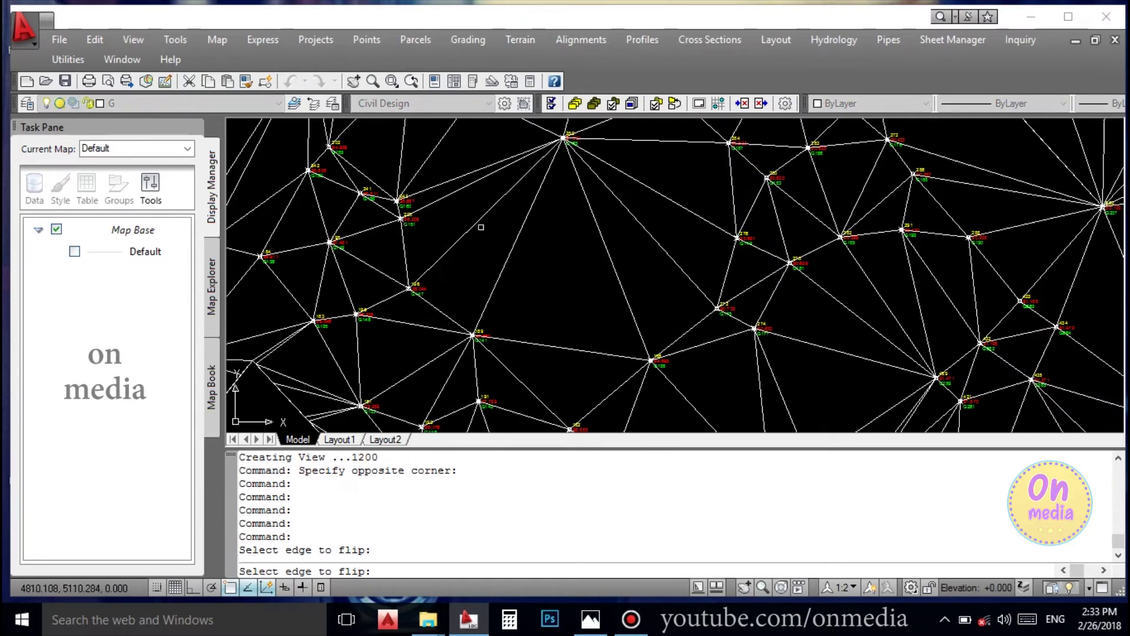
- Flip the triangle edge running down from survey points 875 and 876 on the eastern side of the central gap
middle_click_drag(551, 252, 494, 216)
scroll(433, 272, "down", 2)
middle_click_drag(584, 228, 495, 317)
middle_click_drag(601, 268, 532, 338)
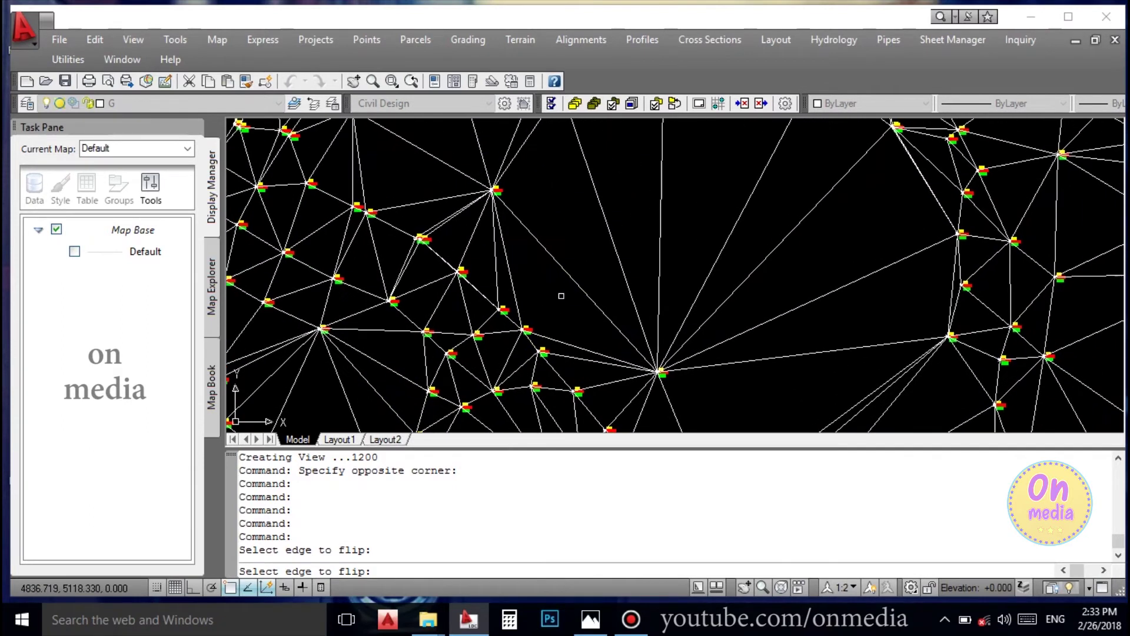
scroll(469, 301, "down", 3)
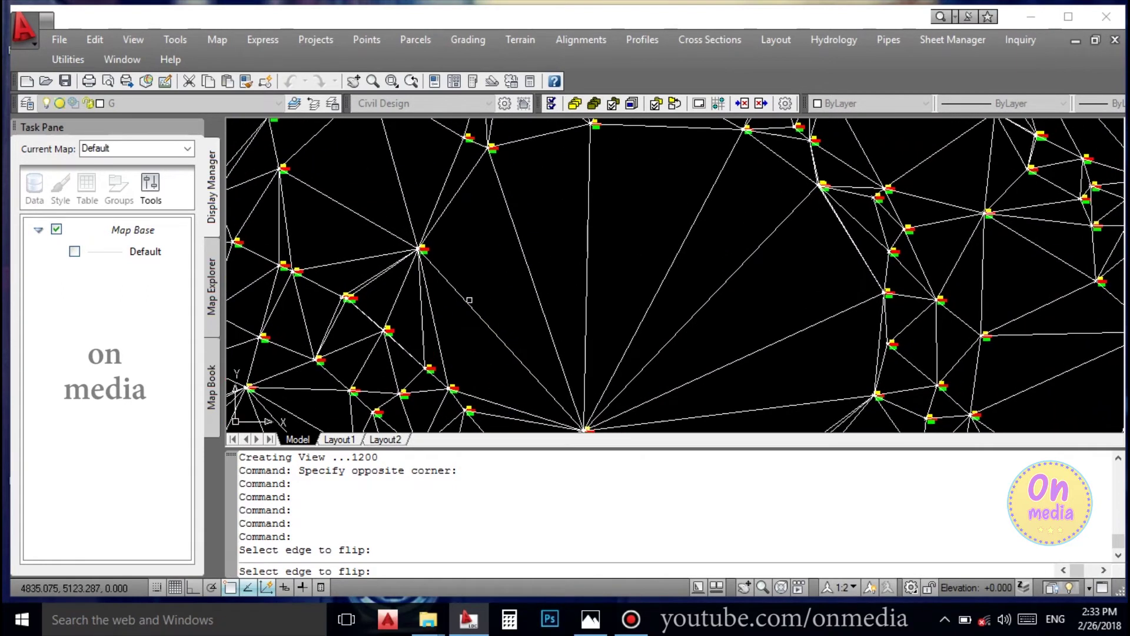
scroll(498, 191, "up", 2)
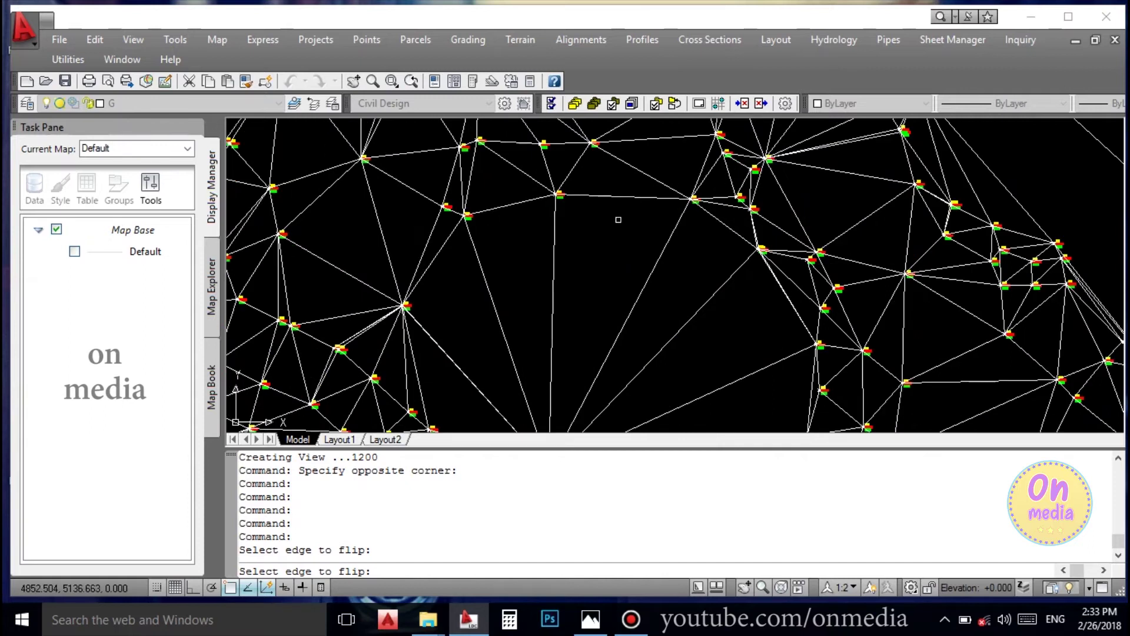
scroll(545, 214, "down", 2)
middle_click_drag(665, 248, 548, 255)
scroll(607, 279, "up", 4)
scroll(544, 274, "up", 3)
middle_click_drag(451, 187, 486, 289)
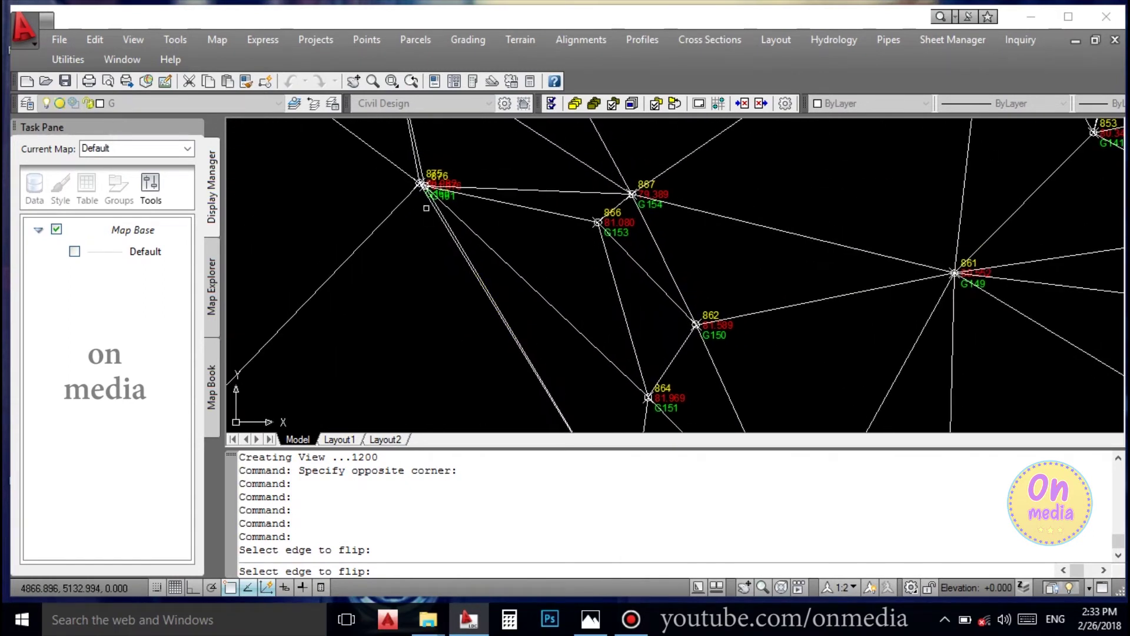
left_click(427, 208)
- Flip the triangle edge between survey points 469, 470, 471 and 484 north of the central gap and end the face flipping
scroll(544, 164, "down", 3)
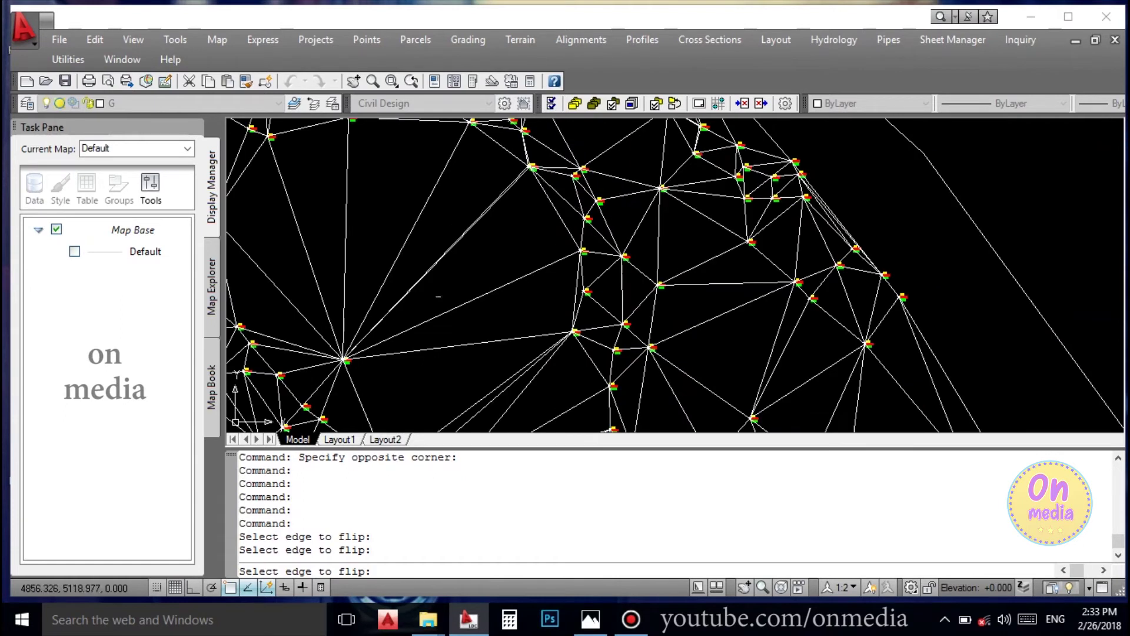
scroll(533, 176, "up", 5)
middle_click_drag(504, 313, 517, 364)
scroll(522, 364, "down", 3)
middle_click_drag(497, 292, 529, 371)
left_click_drag(493, 327, 484, 411)
middle_click_drag(505, 242, 585, 323)
scroll(540, 267, "up", 3)
left_click(495, 282)
middle_click_drag(494, 285, 499, 365)
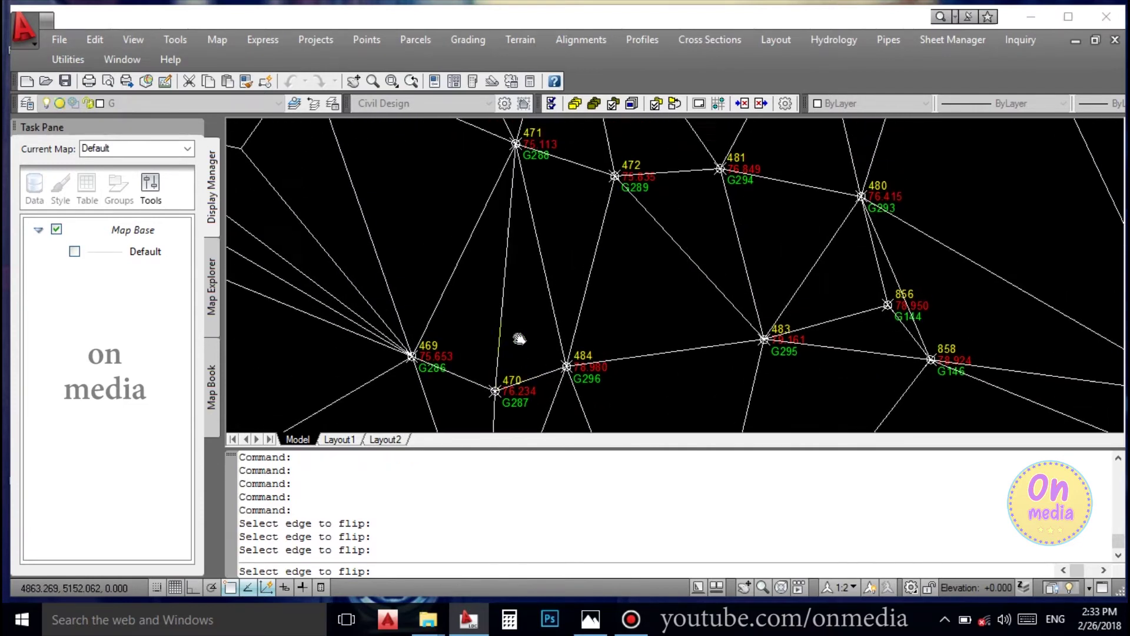
scroll(503, 245, "down", 4)
scroll(513, 279, "up", 3)
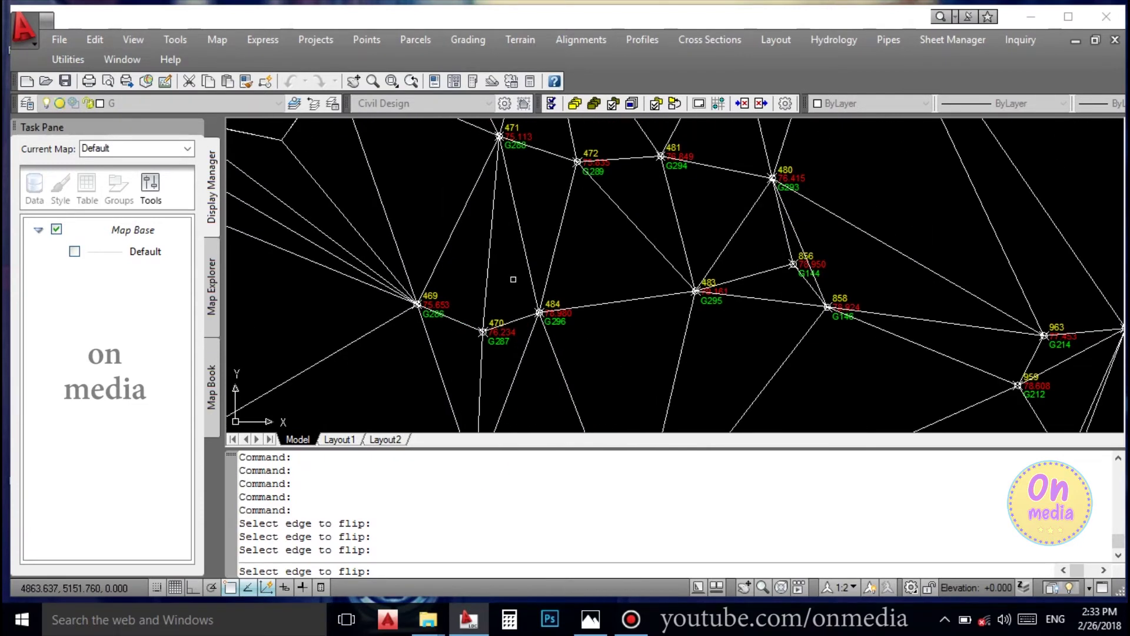
scroll(699, 270, "down", 5)
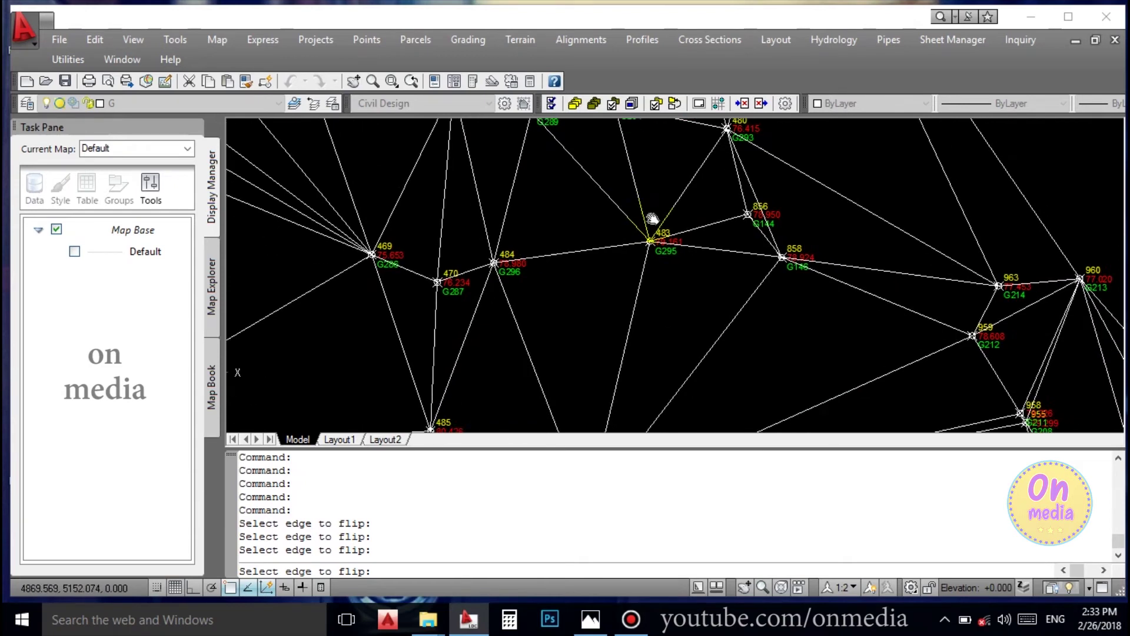
key("Return")
left_click(647, 145)
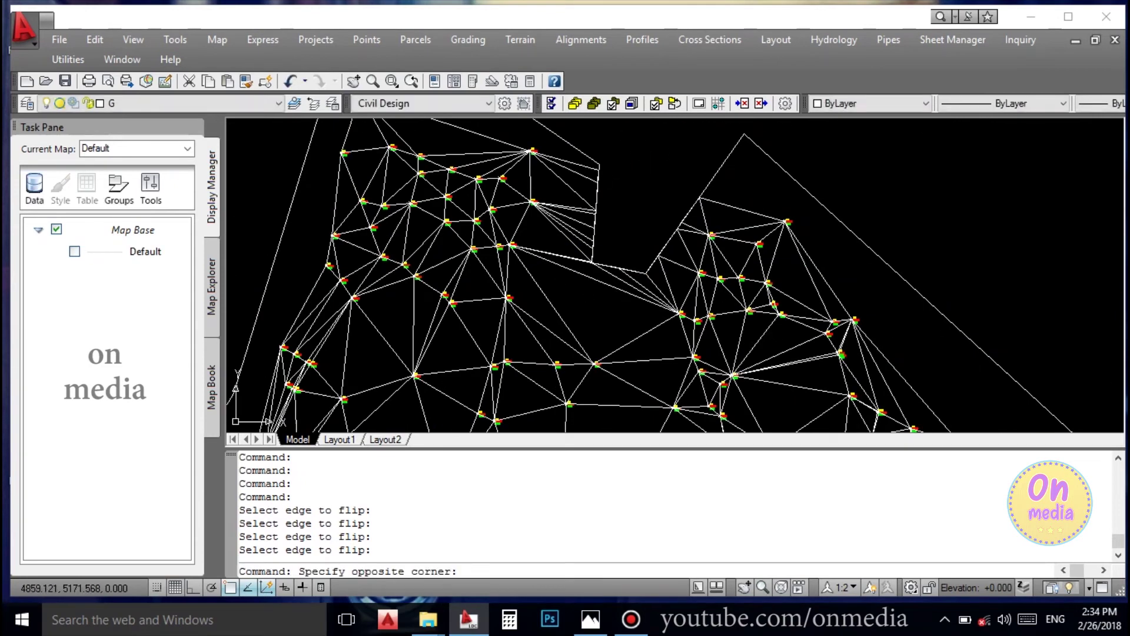
- Select a triangulation line to identify its layer and turn off the SRF-VIEW layer, accepting the current-layer notice
left_click(520, 40)
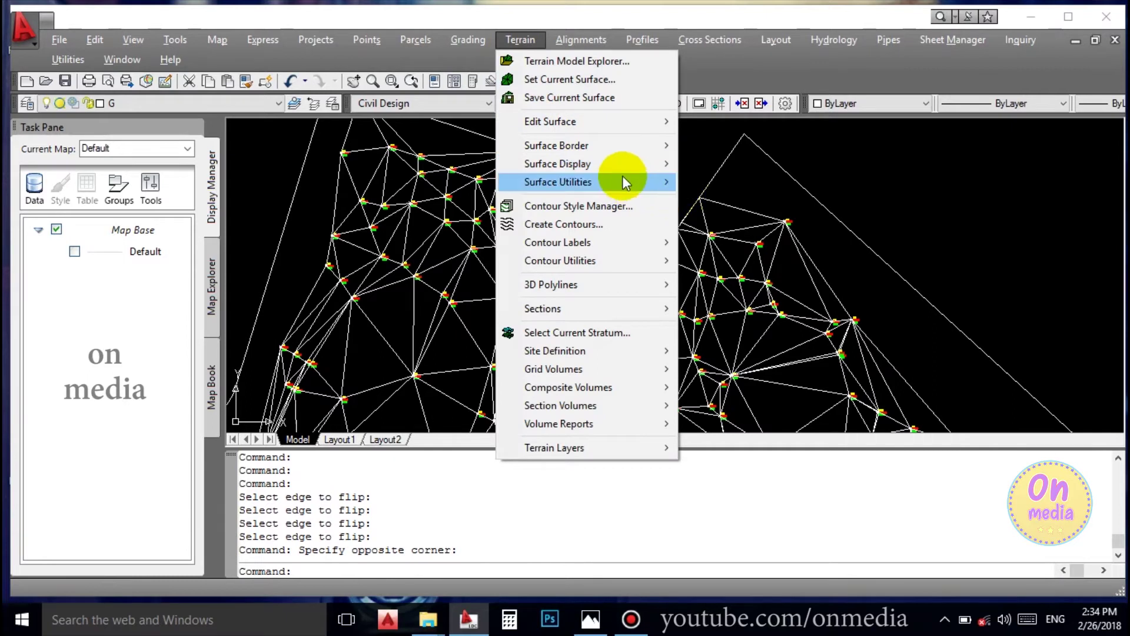
left_click(906, 160)
left_click(802, 254)
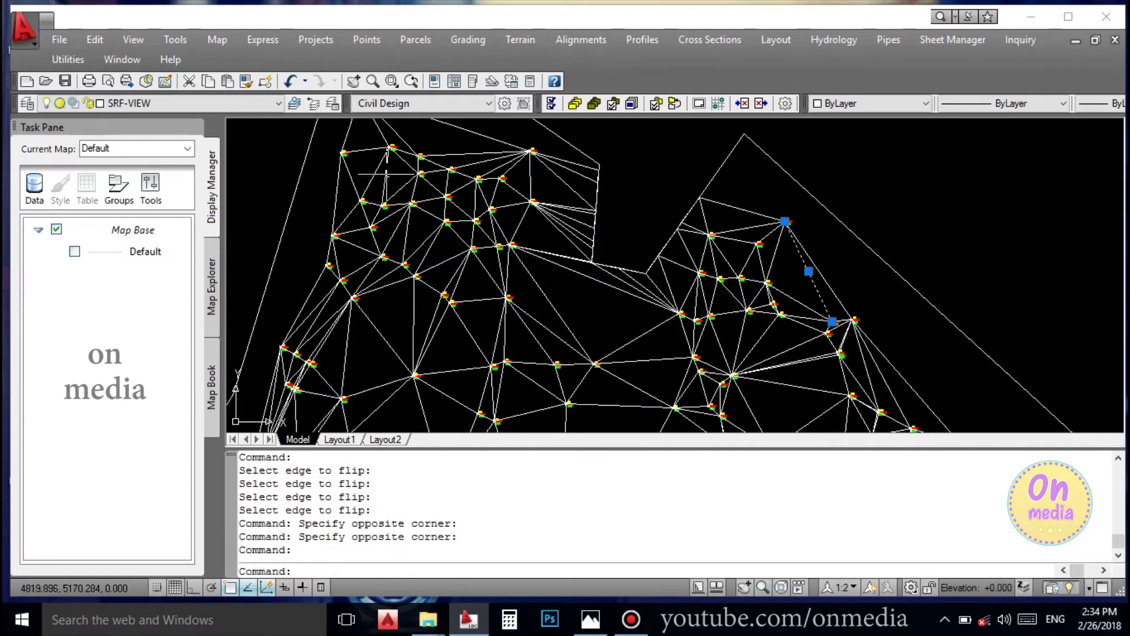
left_click(141, 106)
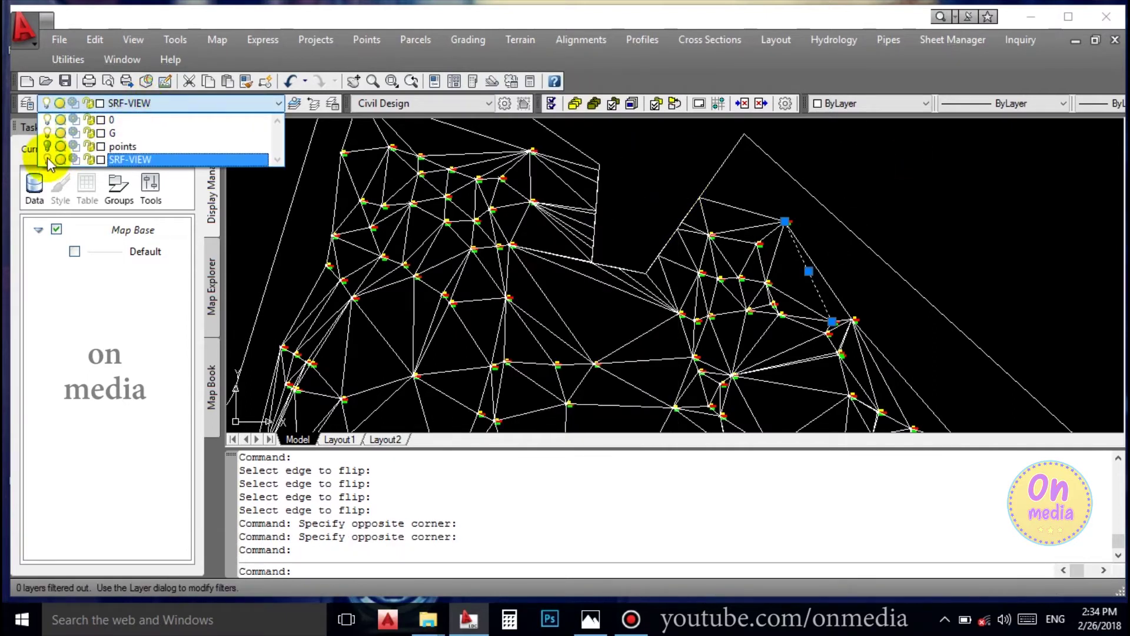
left_click(47, 159)
left_click(695, 199)
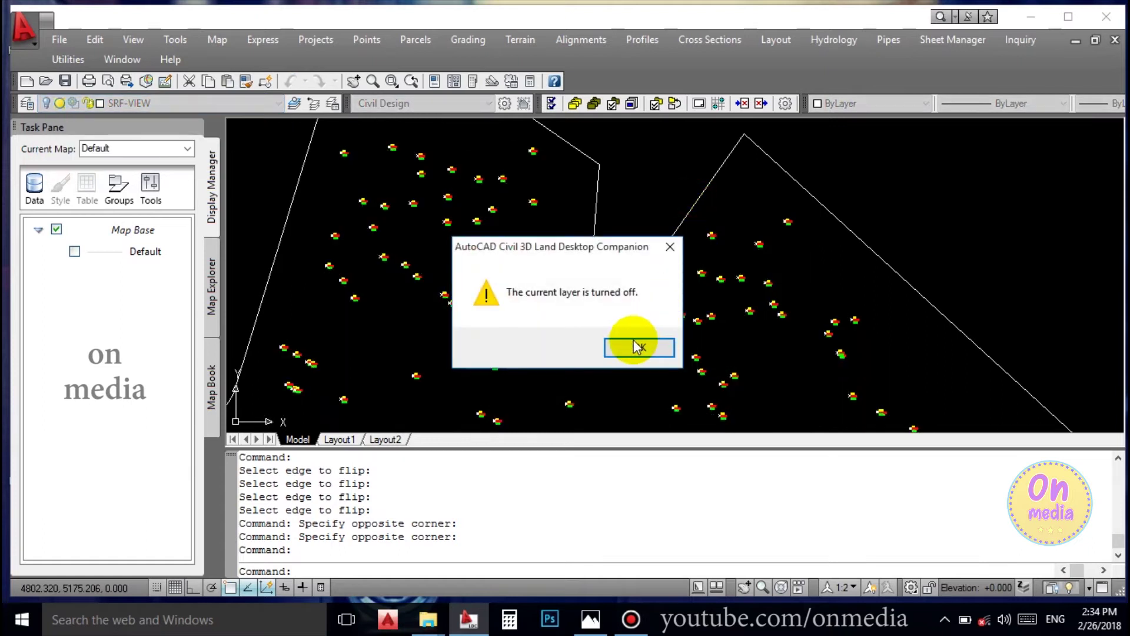
left_click(638, 345)
- Create EG surface contours with both minor and major intervals of 1.000 and 5.000, from elevation 74 to 105, erasing old contours
scroll(581, 267, "down", 5)
scroll(530, 222, "down", 3)
scroll(530, 222, "up", 3)
left_click(530, 45)
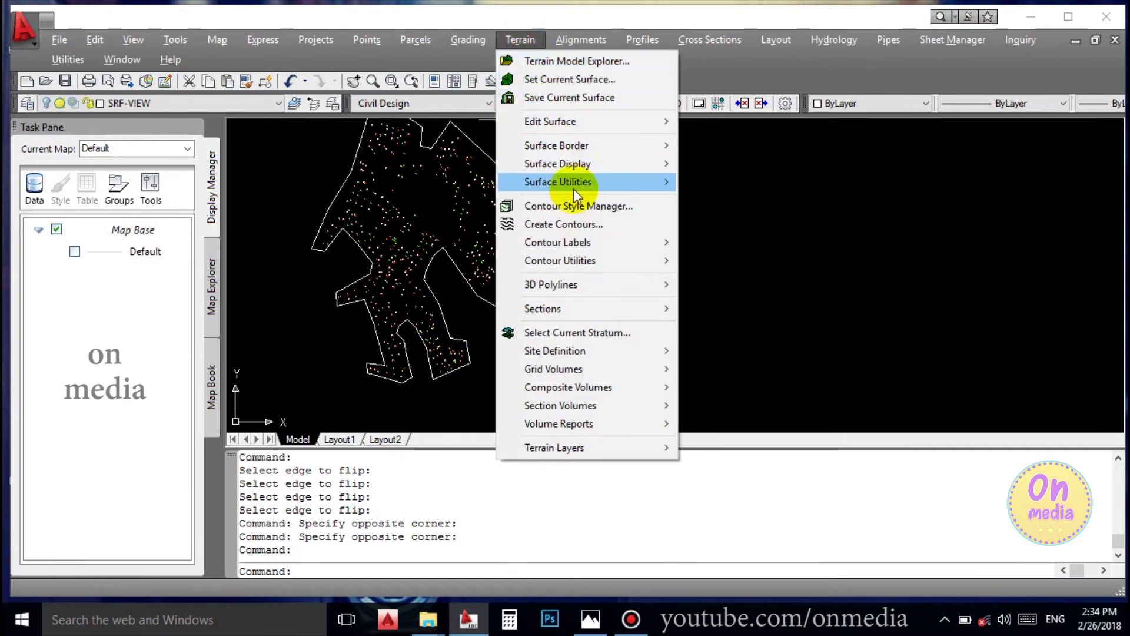
left_click(568, 224)
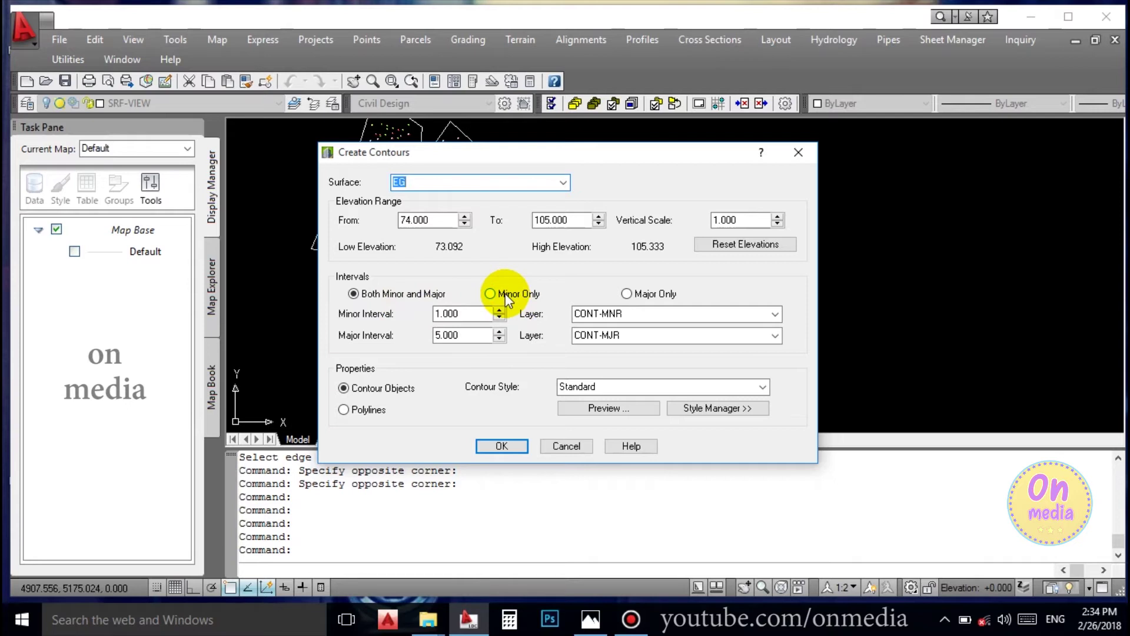
left_click(643, 293)
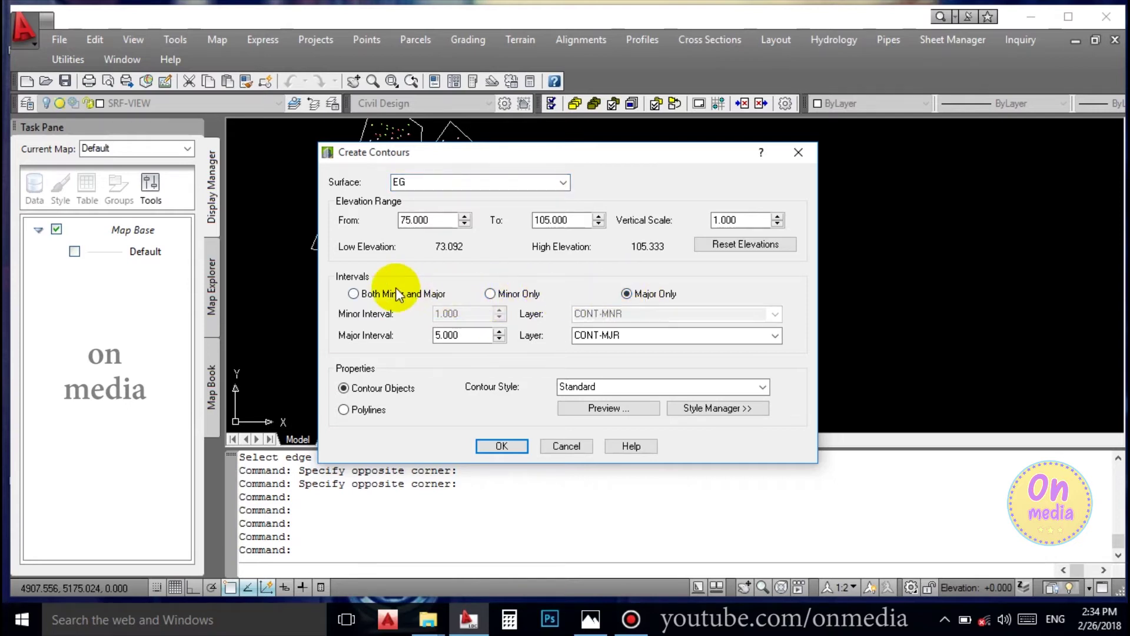
left_click(355, 293)
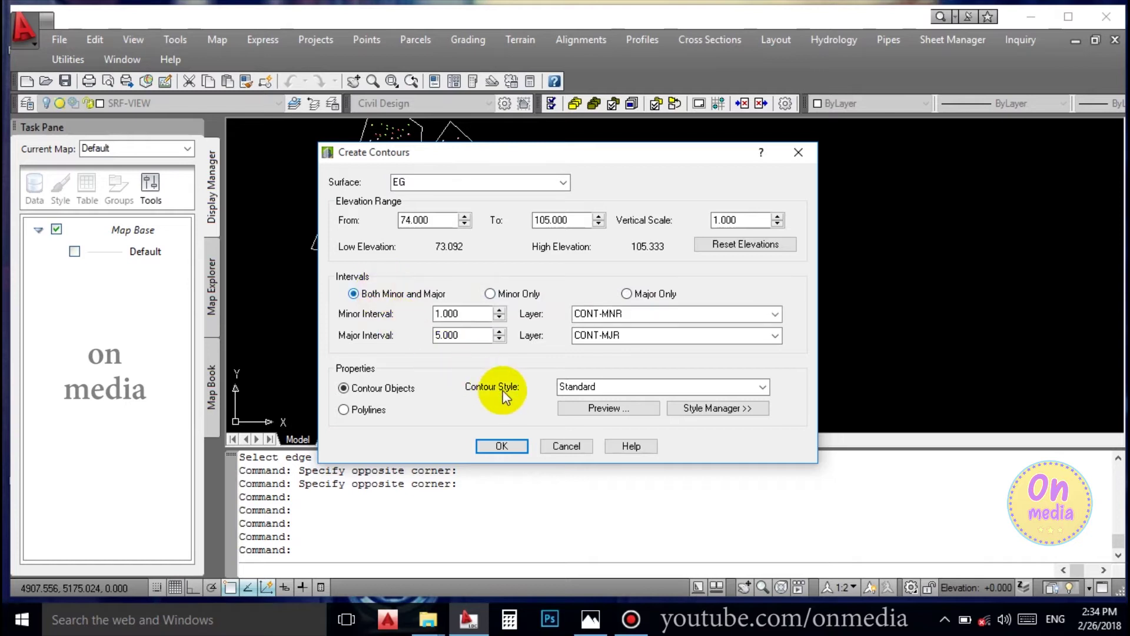
left_click(498, 446)
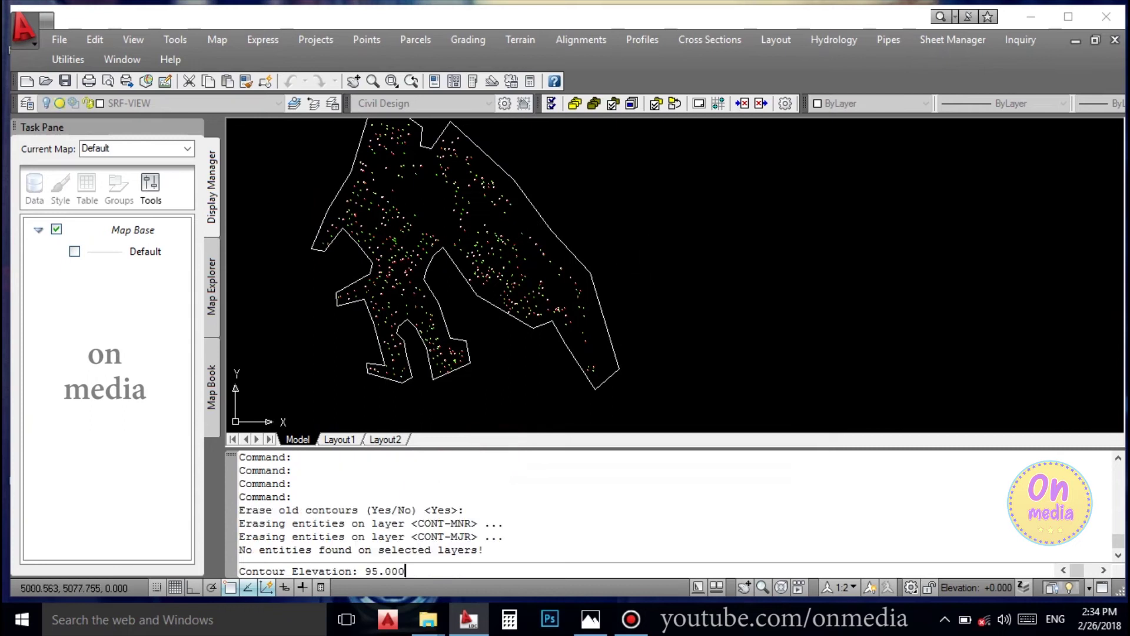
- Set the color of the minor contour layer CONT-MNR to index color 55
scroll(323, 201, "up", 2)
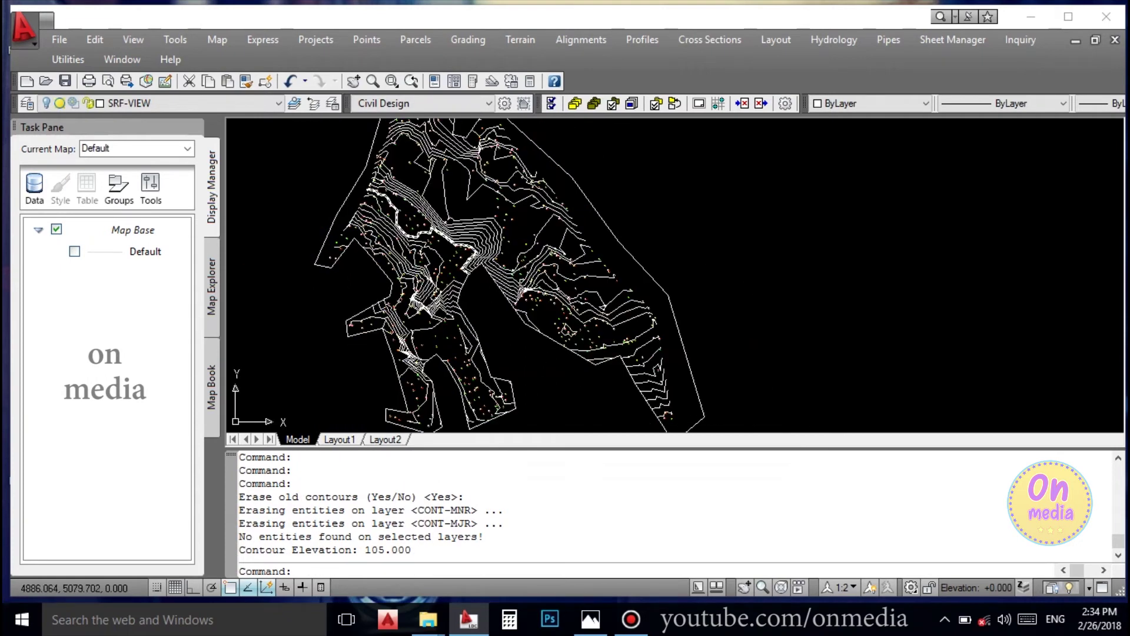
middle_click_drag(601, 337, 617, 400)
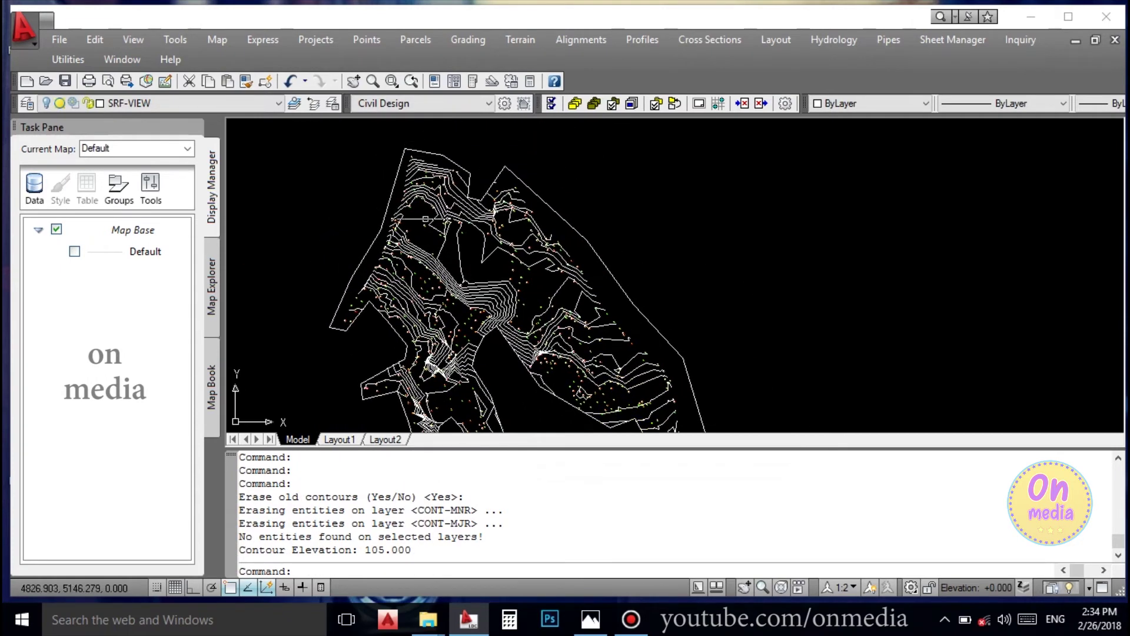
scroll(425, 219, "up", 3)
scroll(523, 374, "up", 3)
middle_click_drag(523, 374, 522, 261)
scroll(522, 260, "down", 4)
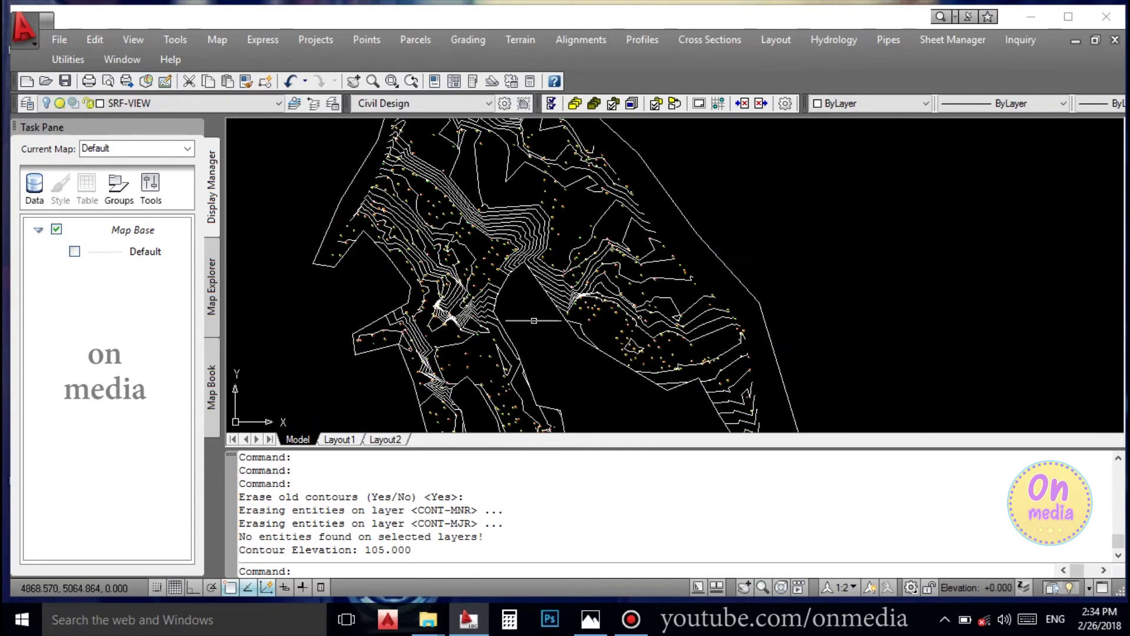
left_click(29, 105)
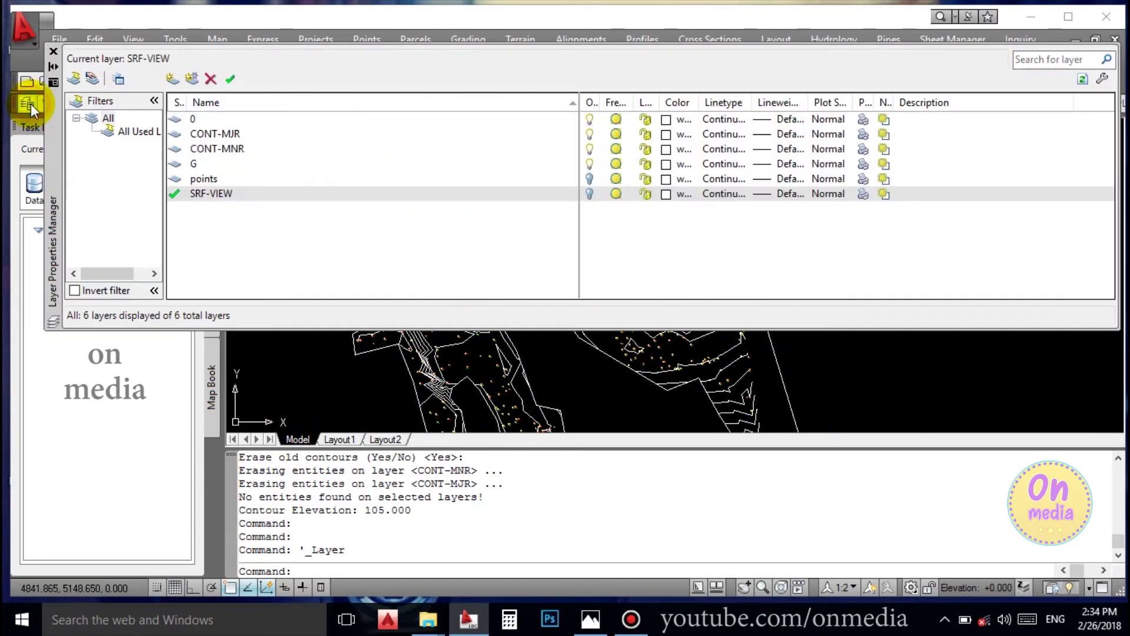
left_click(242, 150)
left_click(665, 149)
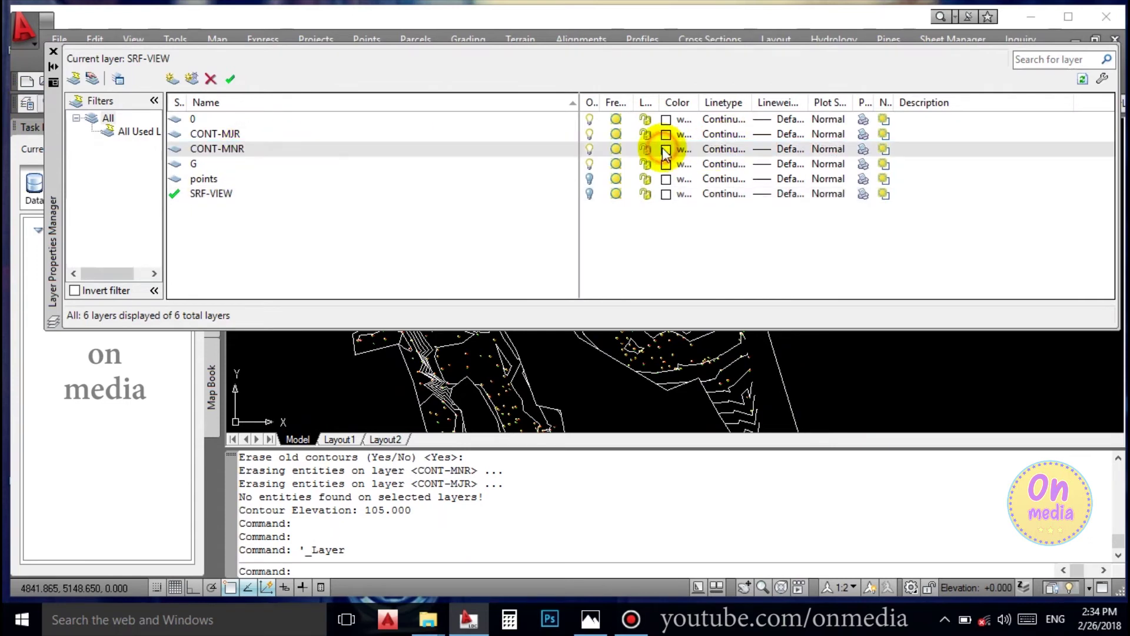
left_click(481, 289)
left_click(548, 439)
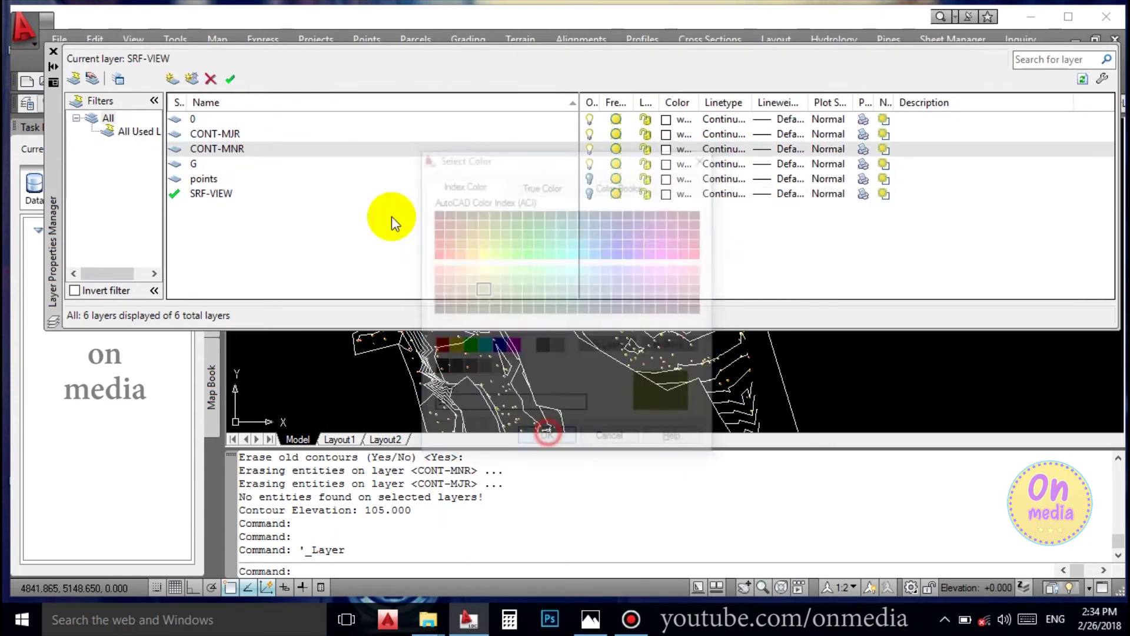
- Set the color of the major contour layer CONT-MJR to index color 86 and close the layer manager
left_click(239, 134)
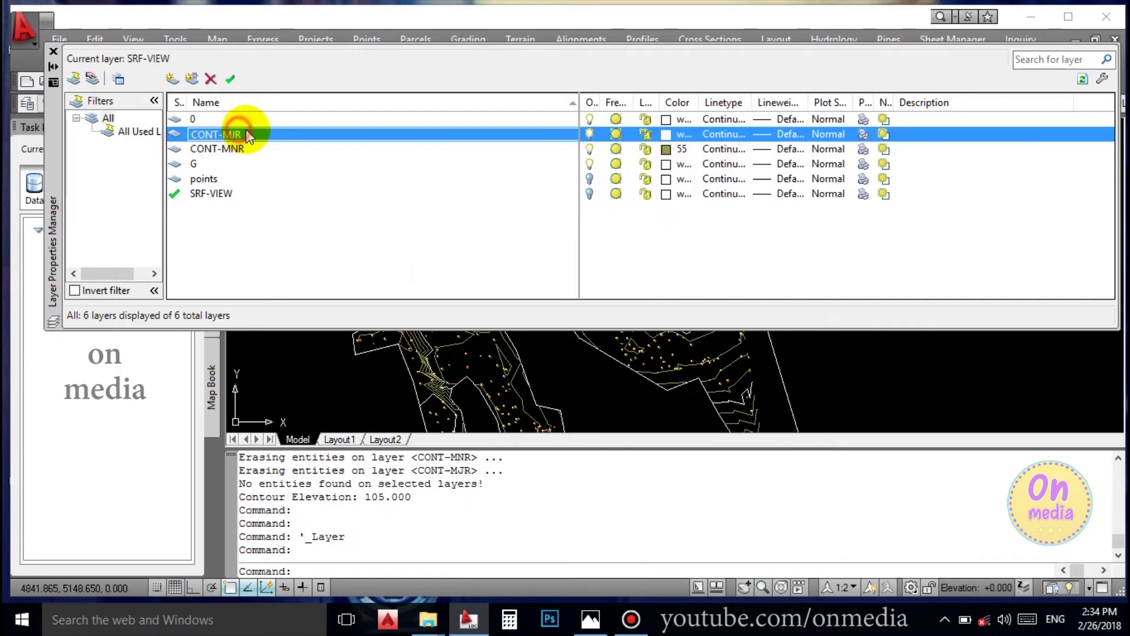
left_click(665, 135)
left_click(516, 223)
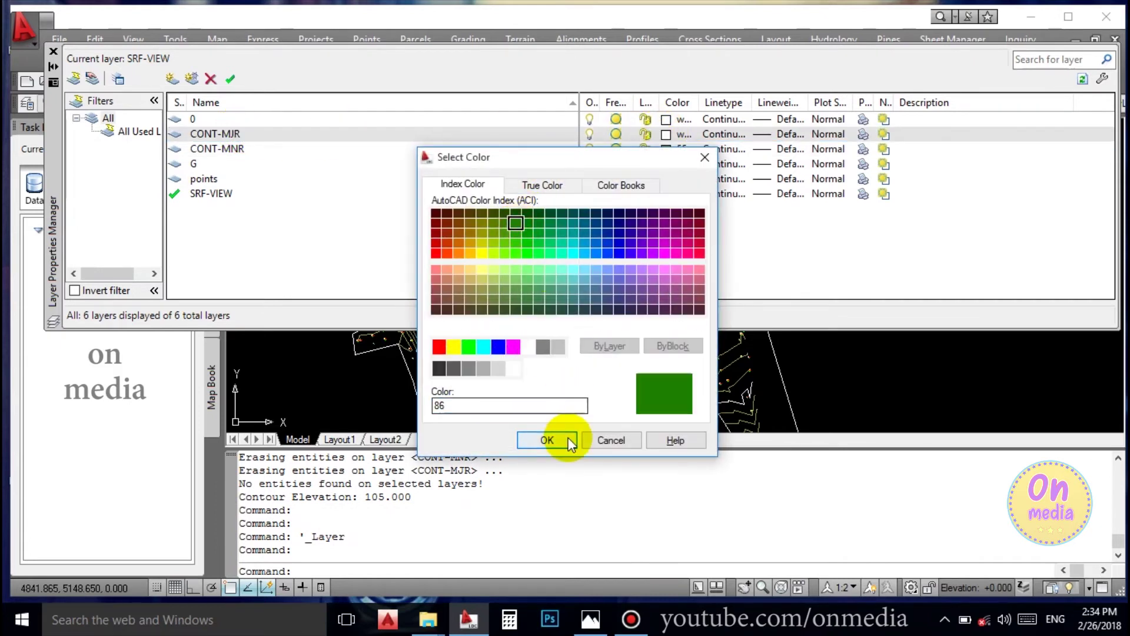
left_click(548, 440)
left_click(54, 52)
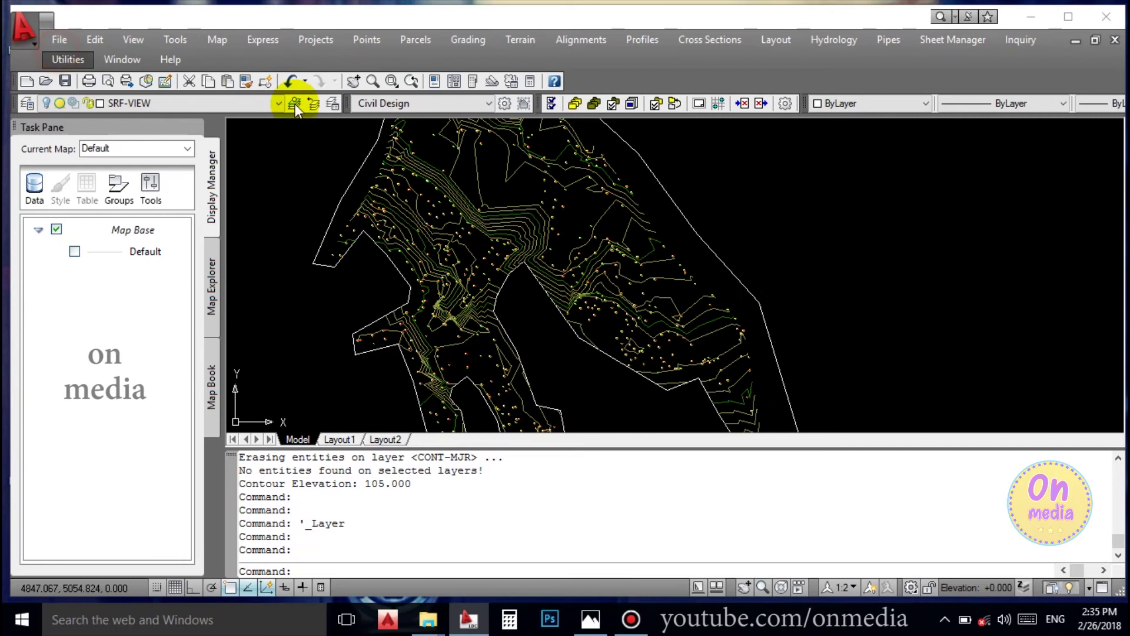
- Change the minor contour layer CONT-MNR to magenta and close the layer manager
scroll(448, 192, "down", 2)
scroll(449, 192, "up", 5)
scroll(448, 192, "up", 3)
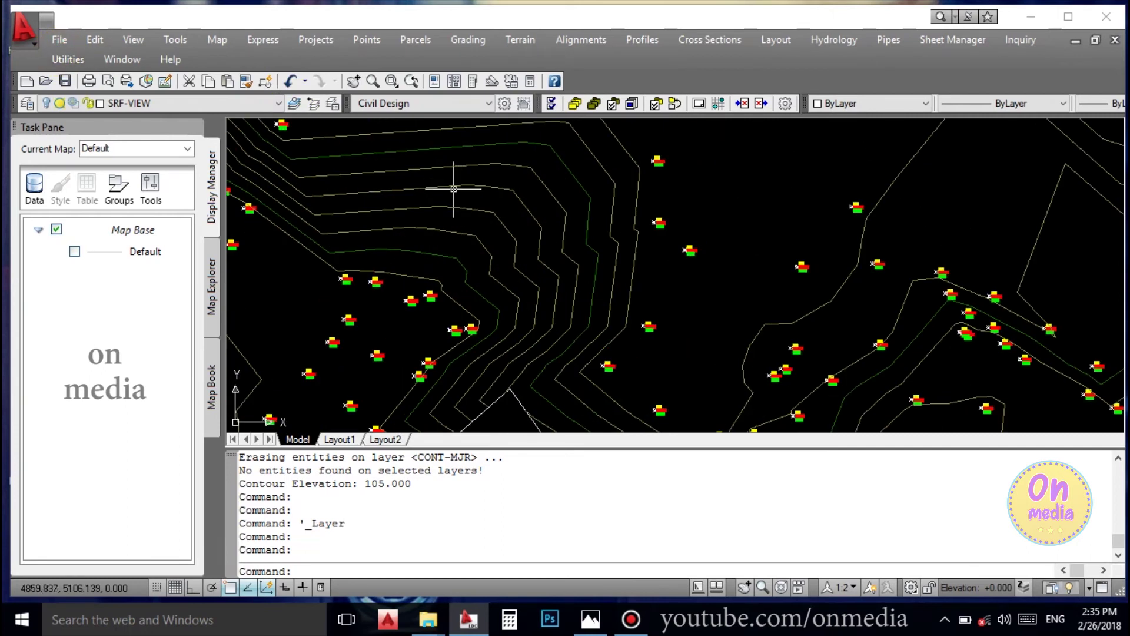
left_click(26, 104)
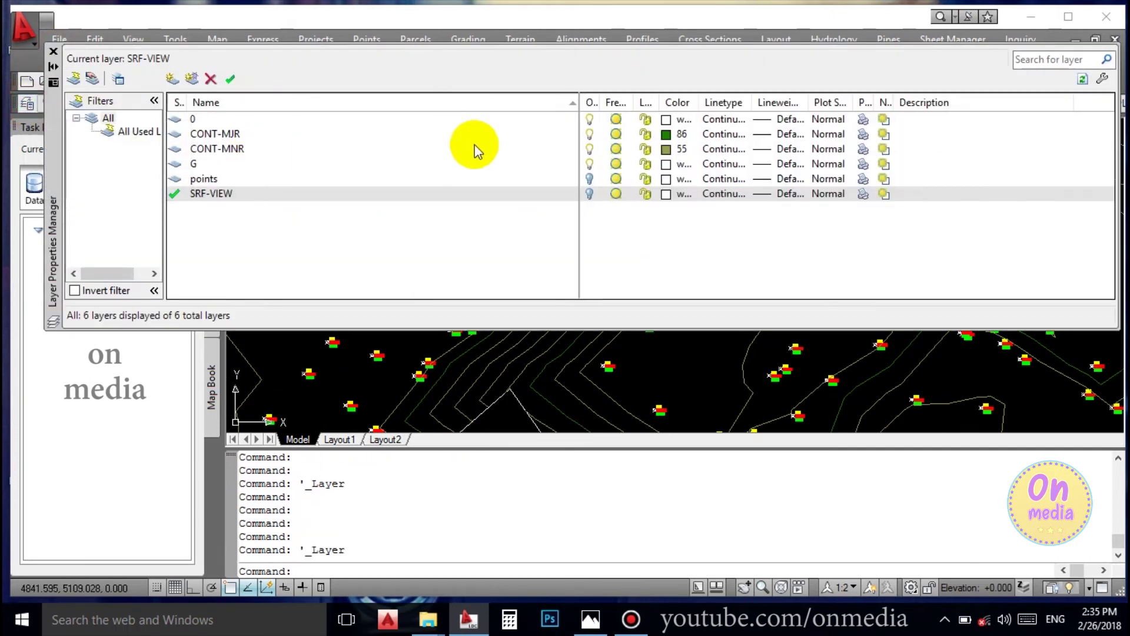
left_click(671, 149)
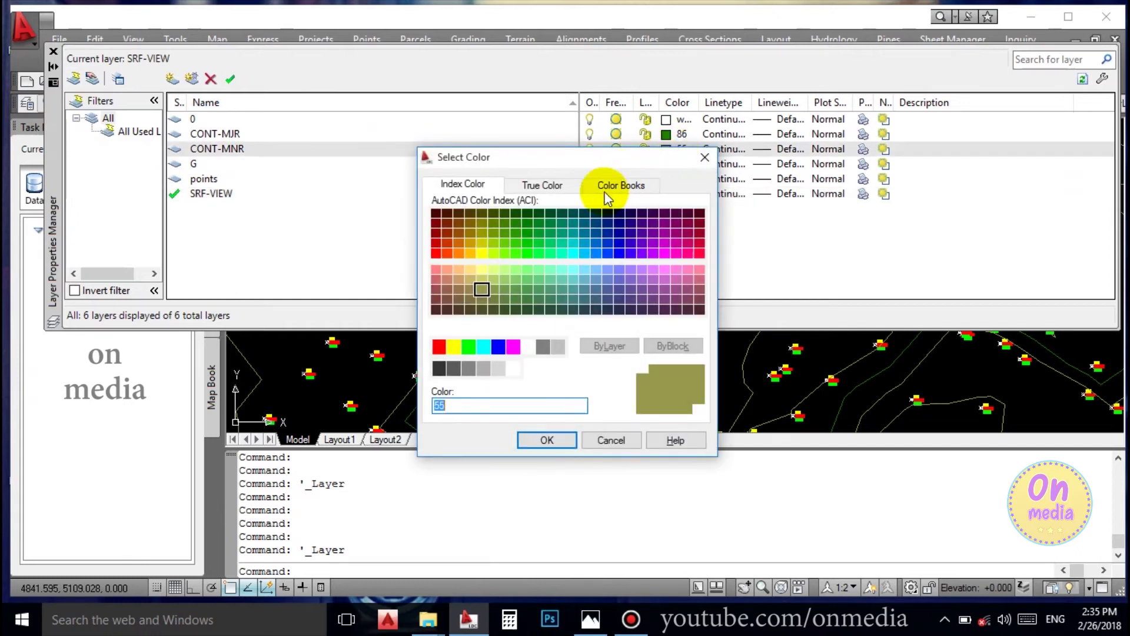
left_click(513, 346)
left_click(547, 440)
left_click(53, 51)
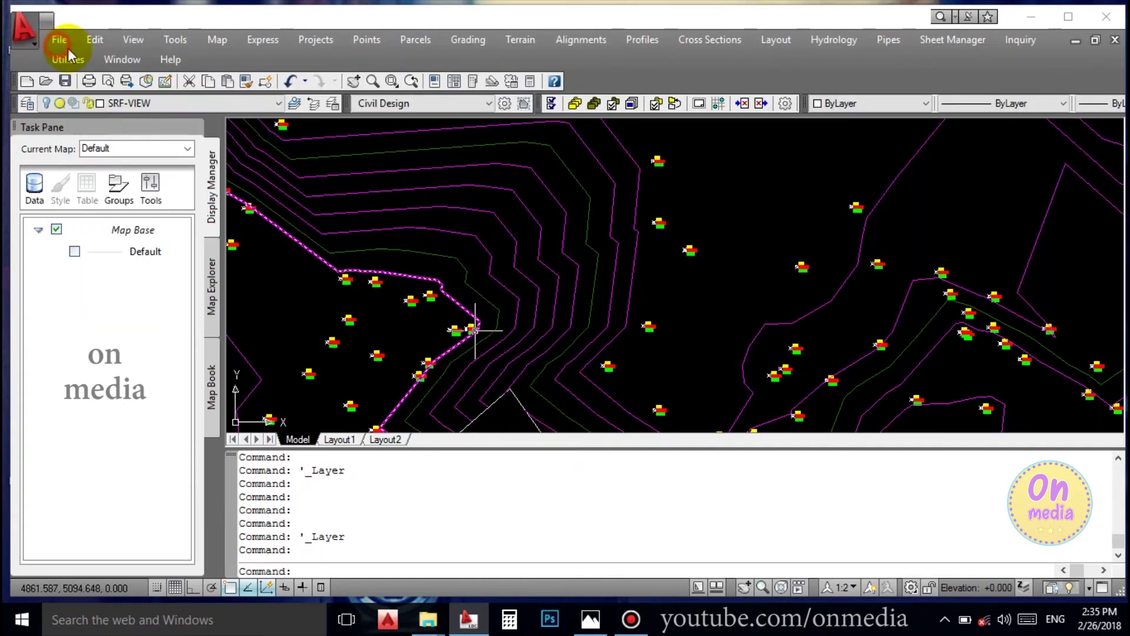
- Examine the recolored major and minor contours and view the Contour Style Manager's style list without changing it
scroll(505, 298, "down", 4)
scroll(418, 174, "up", 5)
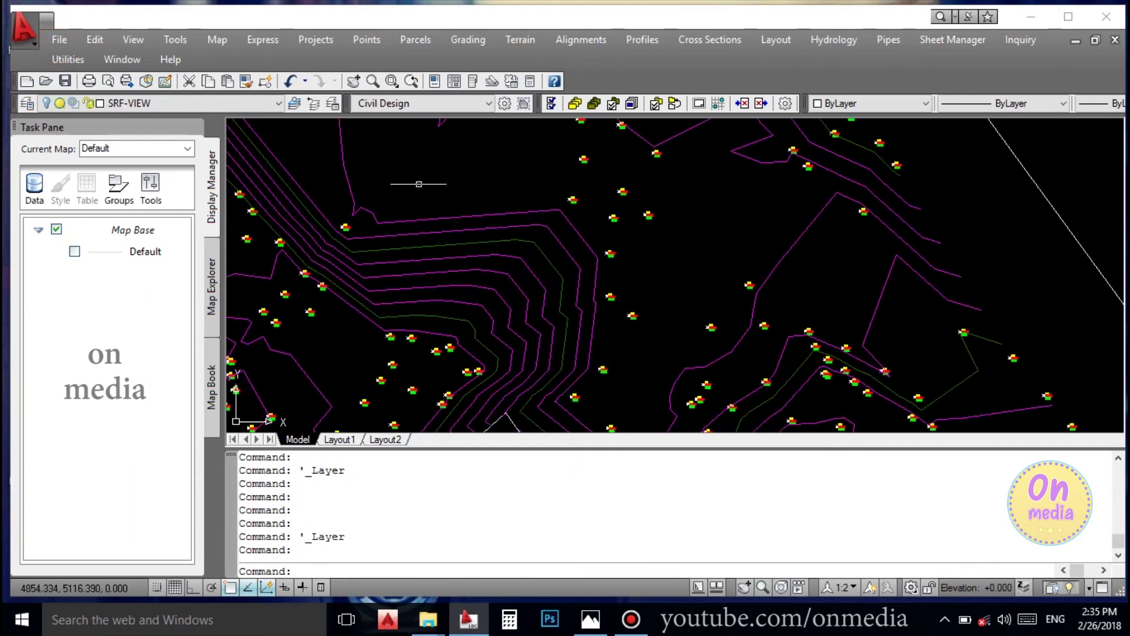
left_click(488, 241)
key("Escape")
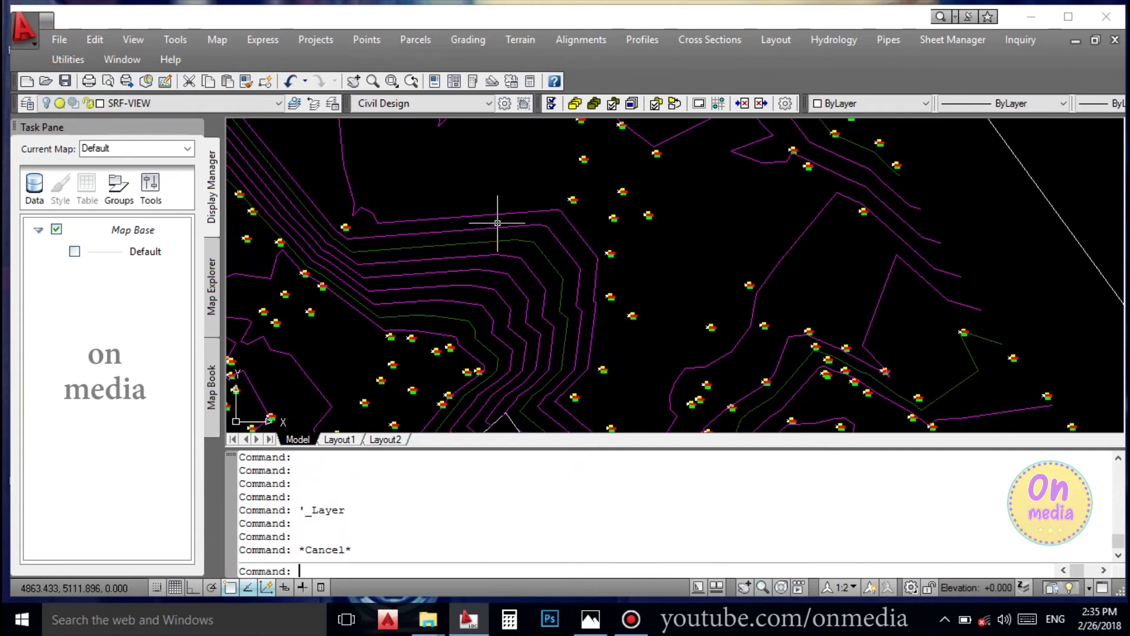
scroll(588, 195, "down", 5)
middle_click_drag(672, 246, 653, 305)
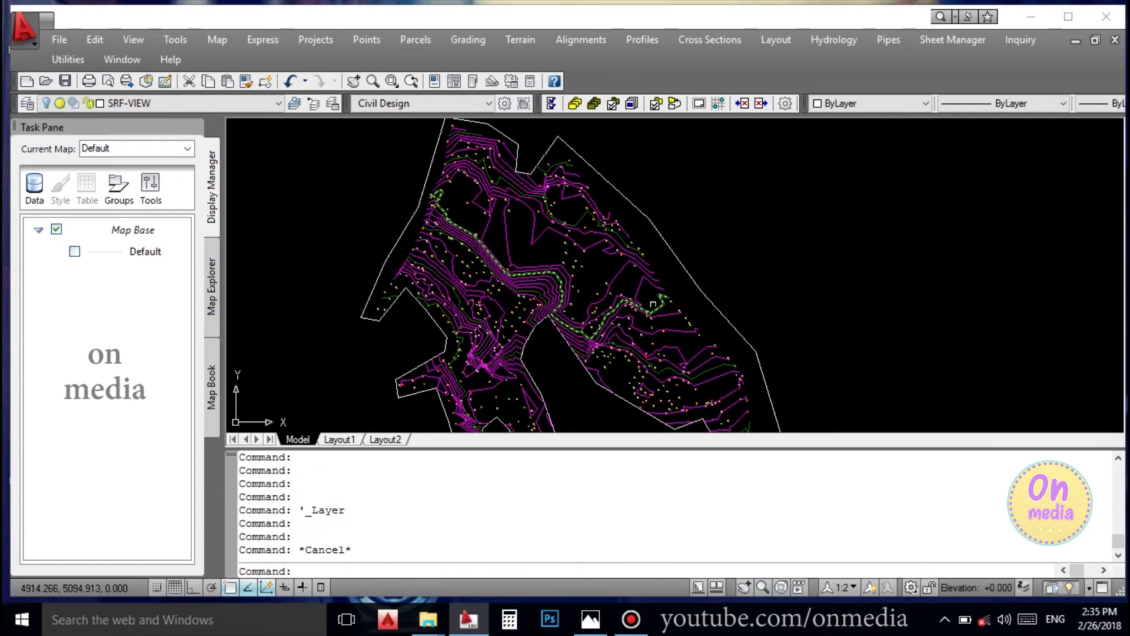
left_click(528, 42)
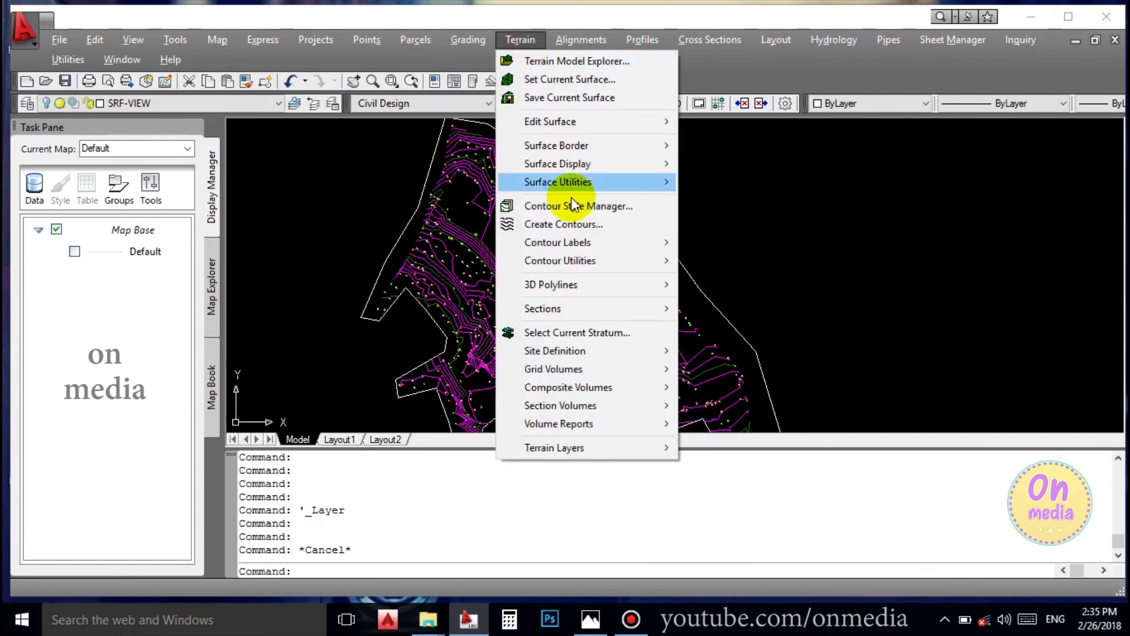
left_click(569, 200)
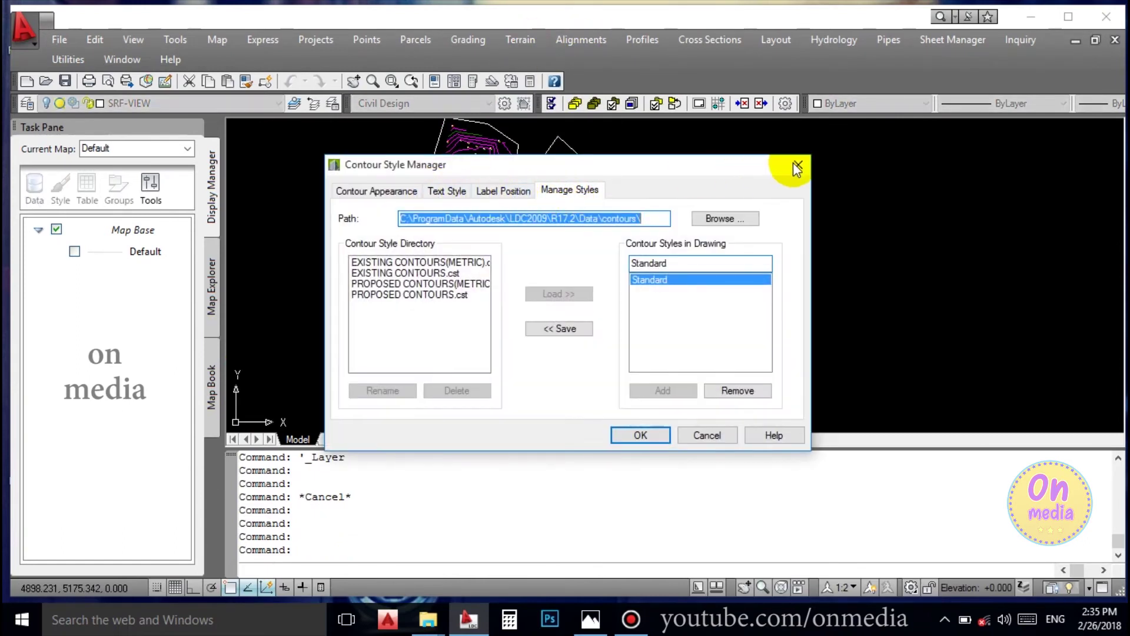
left_click(798, 169)
- Label the 81.000 and 80.000 contours west of survey point 450 in the northwestern part of the site
scroll(505, 228, "up", 6)
scroll(488, 245, "up", 8)
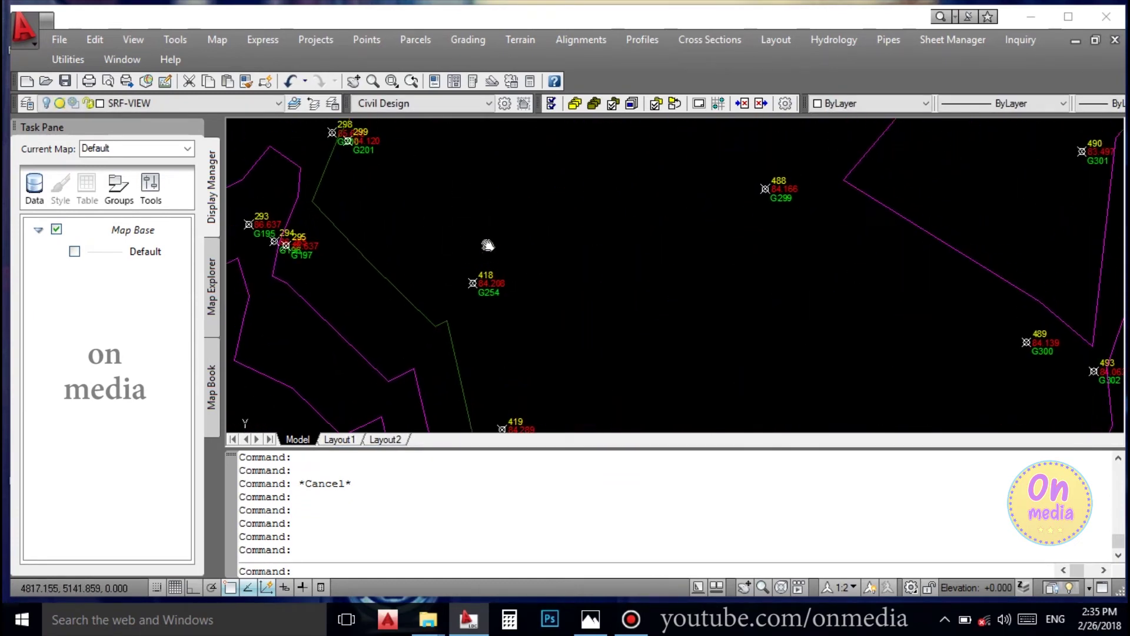
scroll(488, 245, "down", 5)
scroll(518, 236, "up", 6)
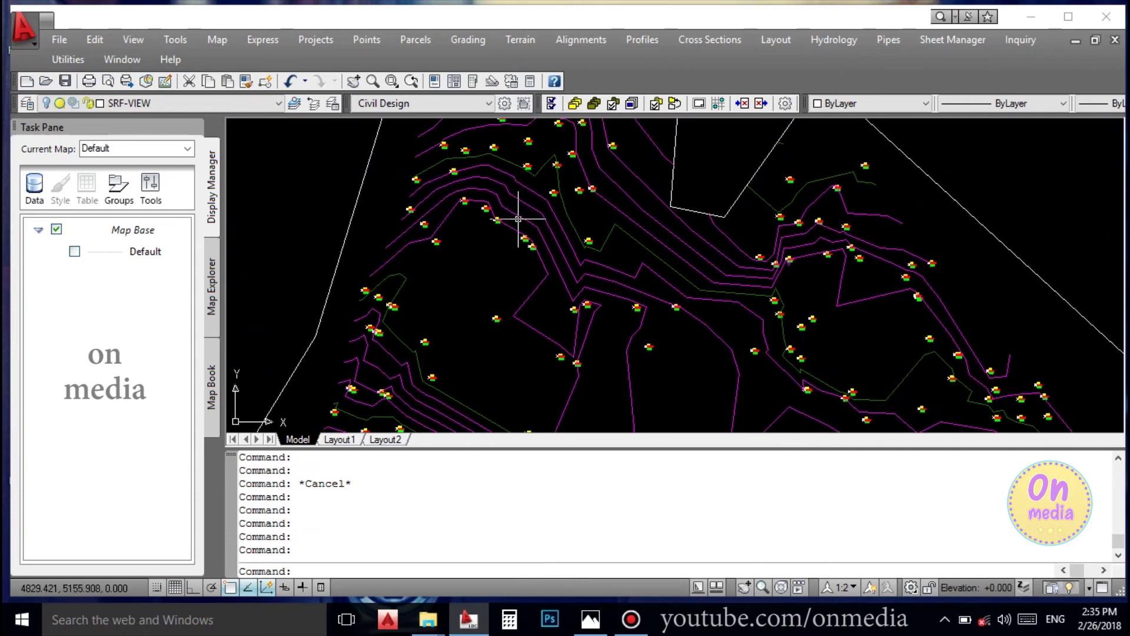
scroll(518, 247, "up", 3)
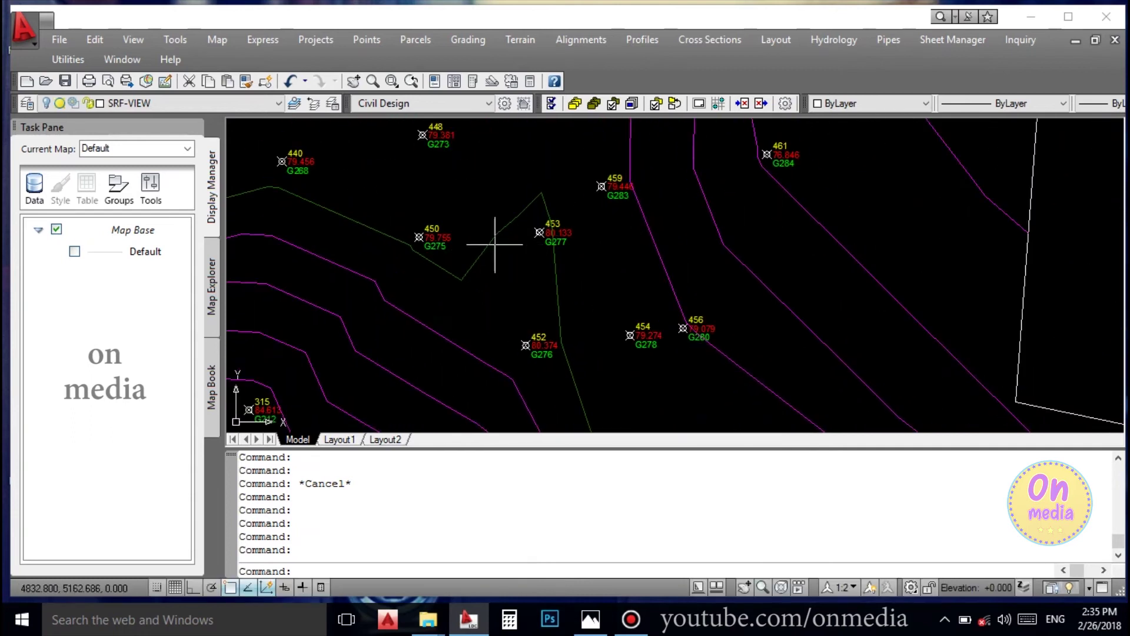
scroll(495, 244, "down", 6)
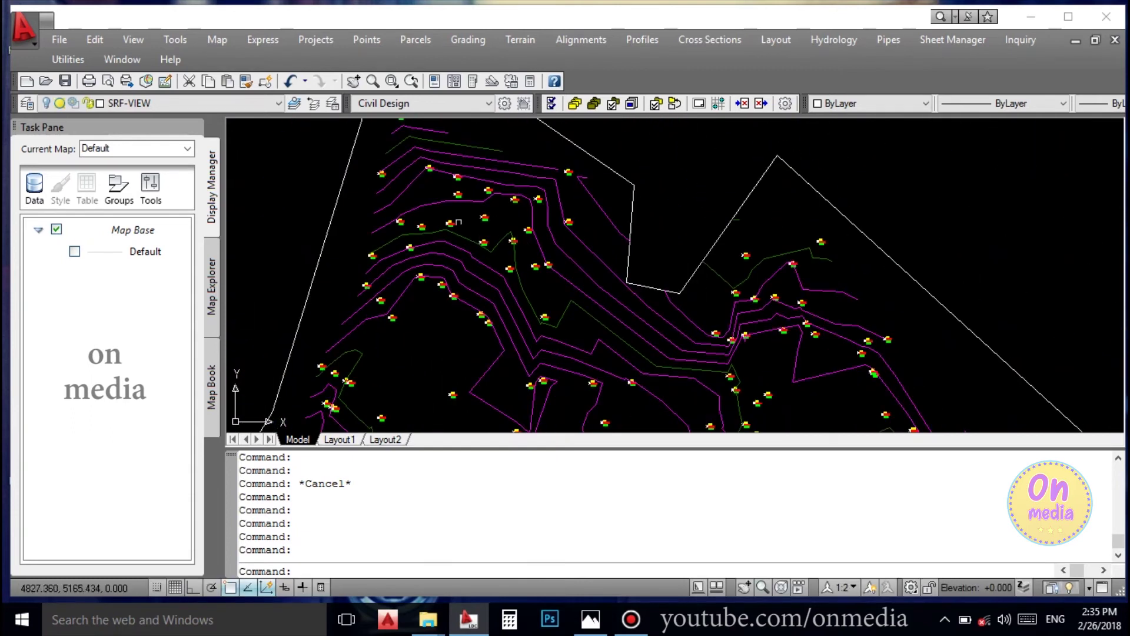
left_click(510, 42)
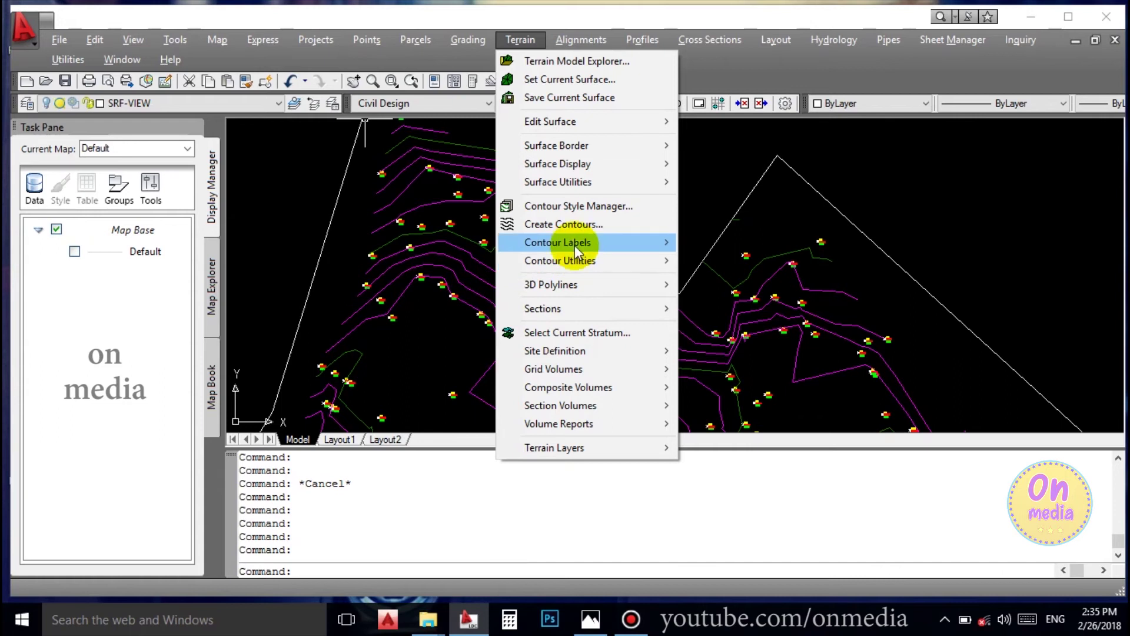
mouse_move(575, 245)
left_click(700, 258)
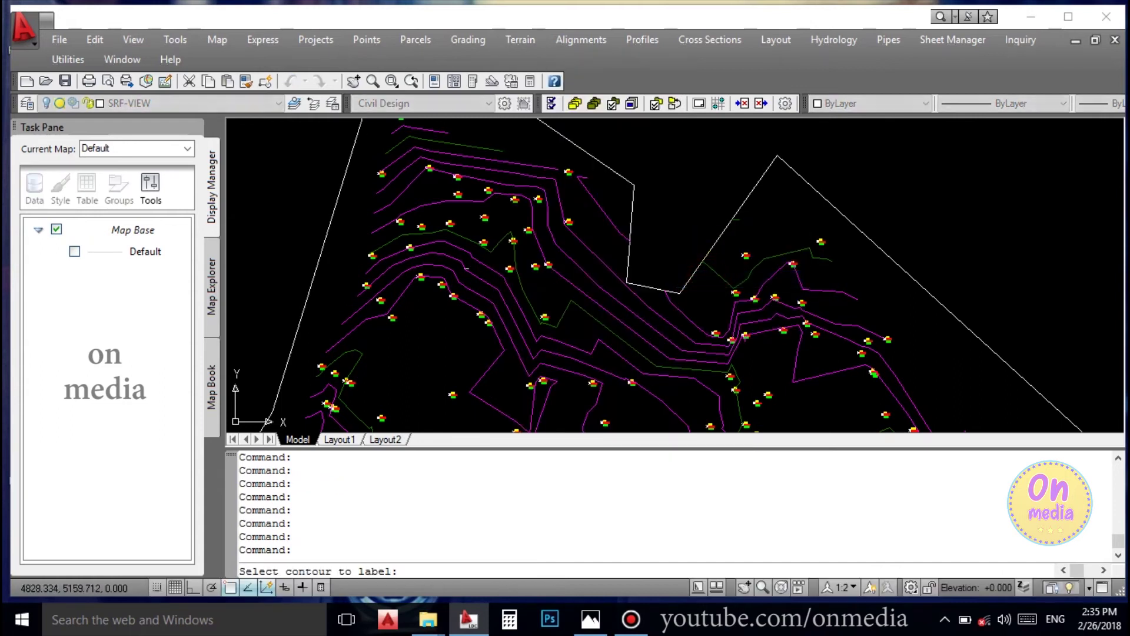
scroll(331, 406, "up", 3)
scroll(461, 260, "up", 3)
left_click(415, 199)
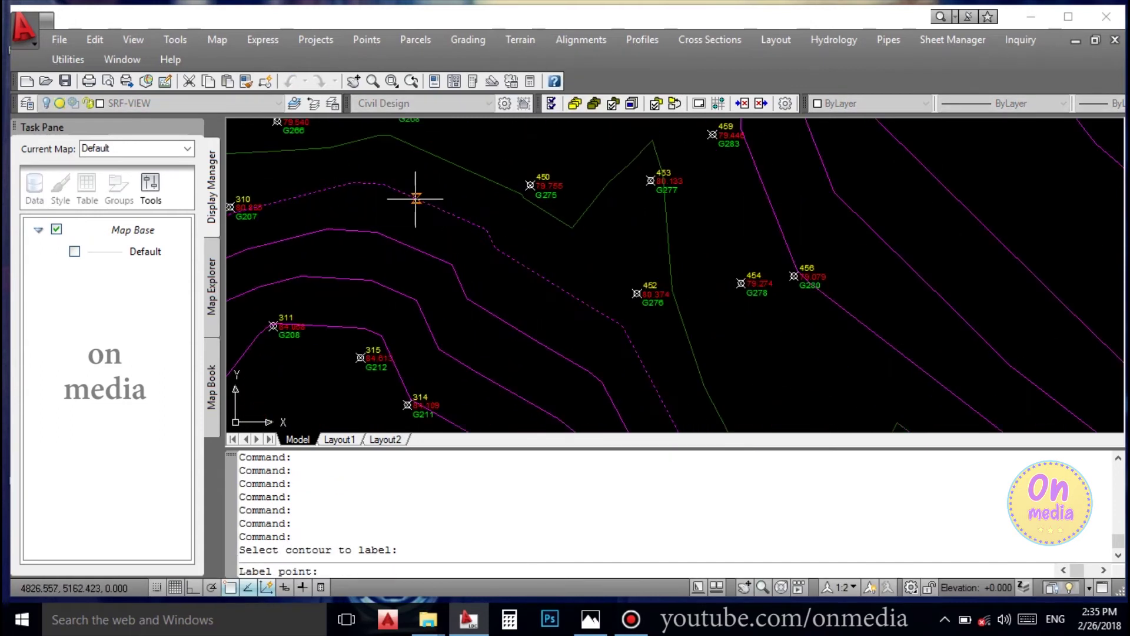
left_click(423, 200)
left_click(439, 160)
left_click(441, 156)
- Label the neighbouring 79.000 and 82.000 contours on either side of the existing labels and end the labelling command
middle_click_drag(492, 139, 471, 309)
left_click(462, 175)
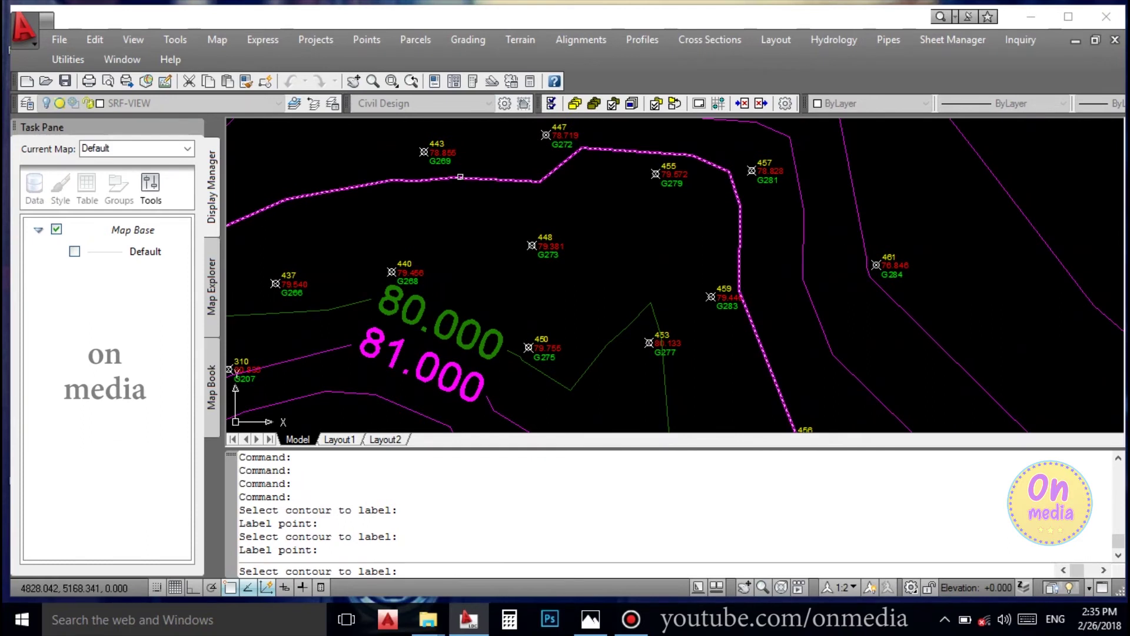
left_click(491, 182)
scroll(495, 183, "down", 2)
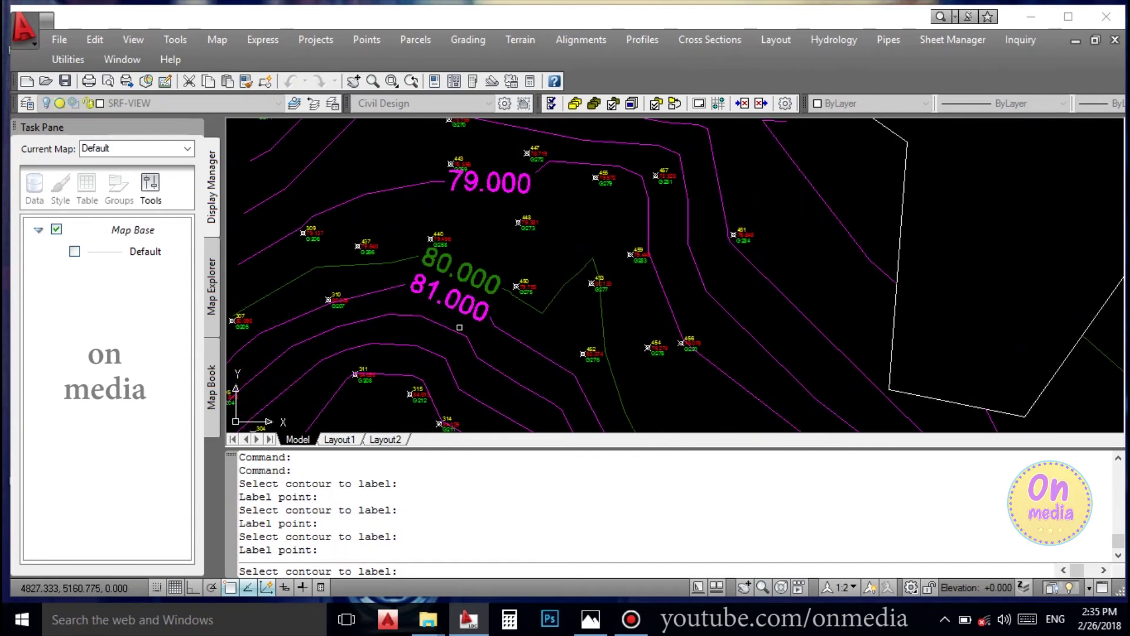
scroll(459, 328, "up", 2)
left_click(433, 319)
left_click(430, 317)
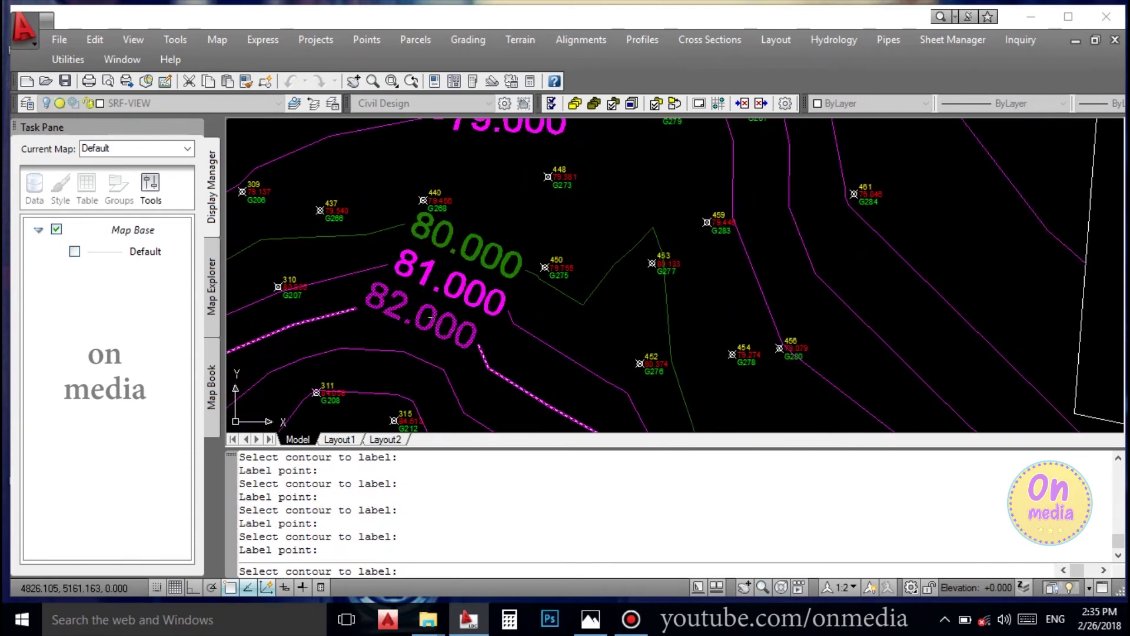
scroll(460, 279, "down", 3)
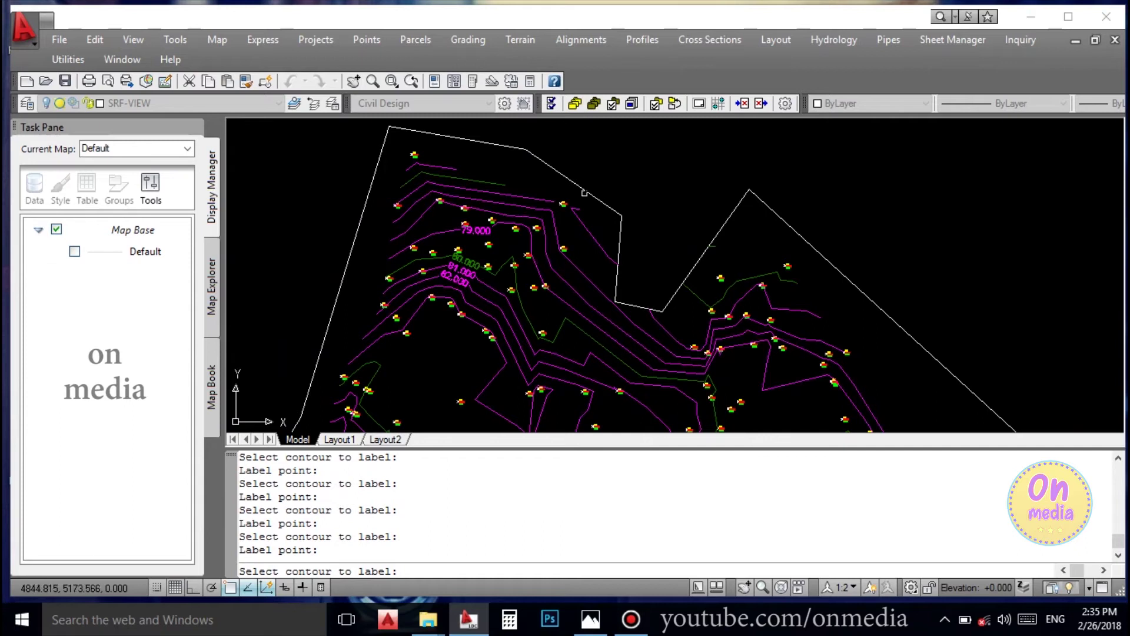
key("Return")
scroll(500, 158, "down", 4)
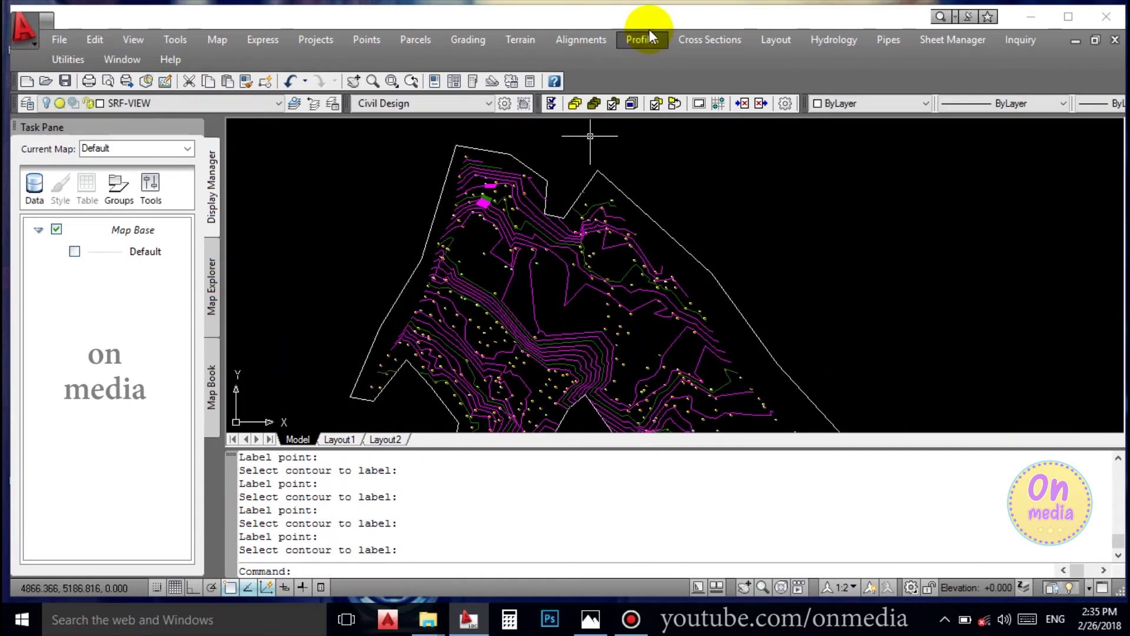
- Set the smoothing of the Standard contour style to Spline Curve and apply the style change
left_click(510, 42)
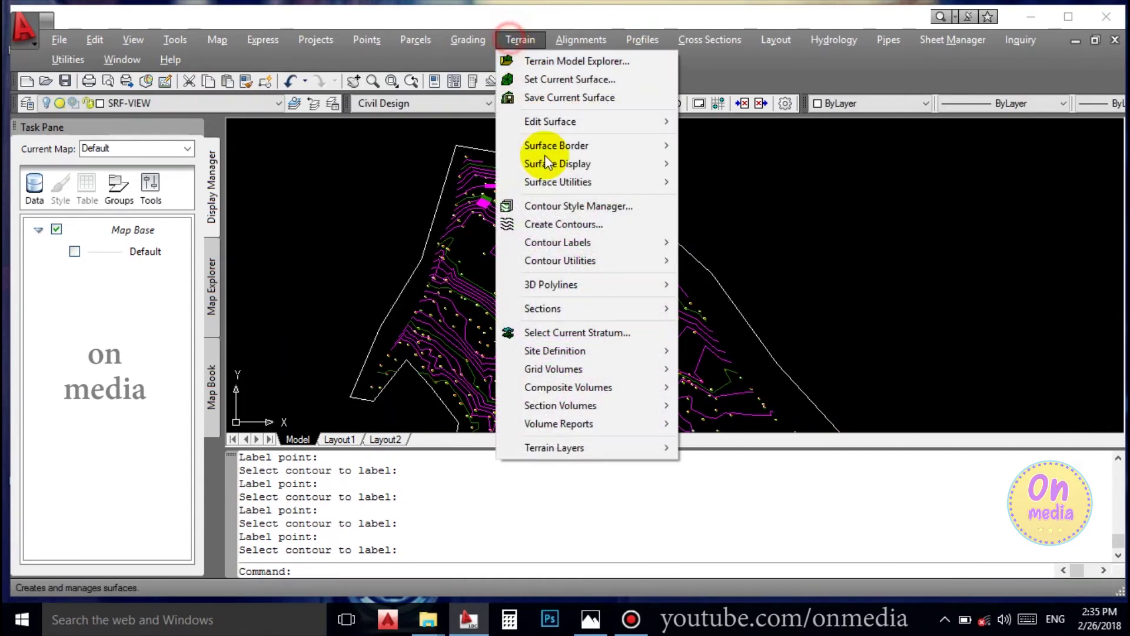
left_click(562, 206)
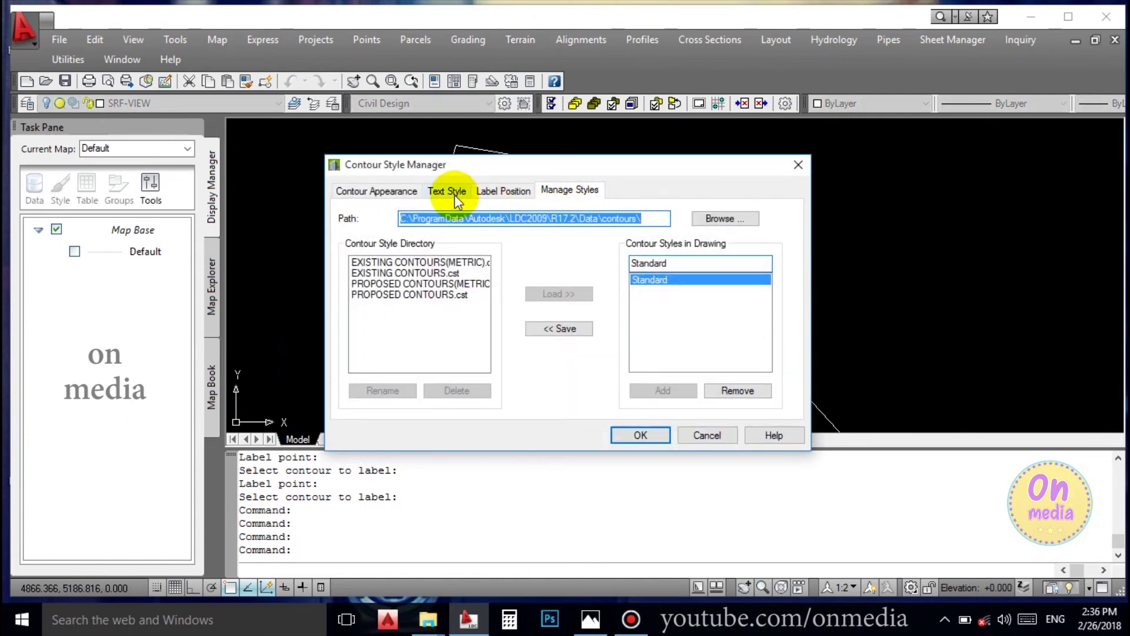
left_click(503, 191)
left_click(388, 191)
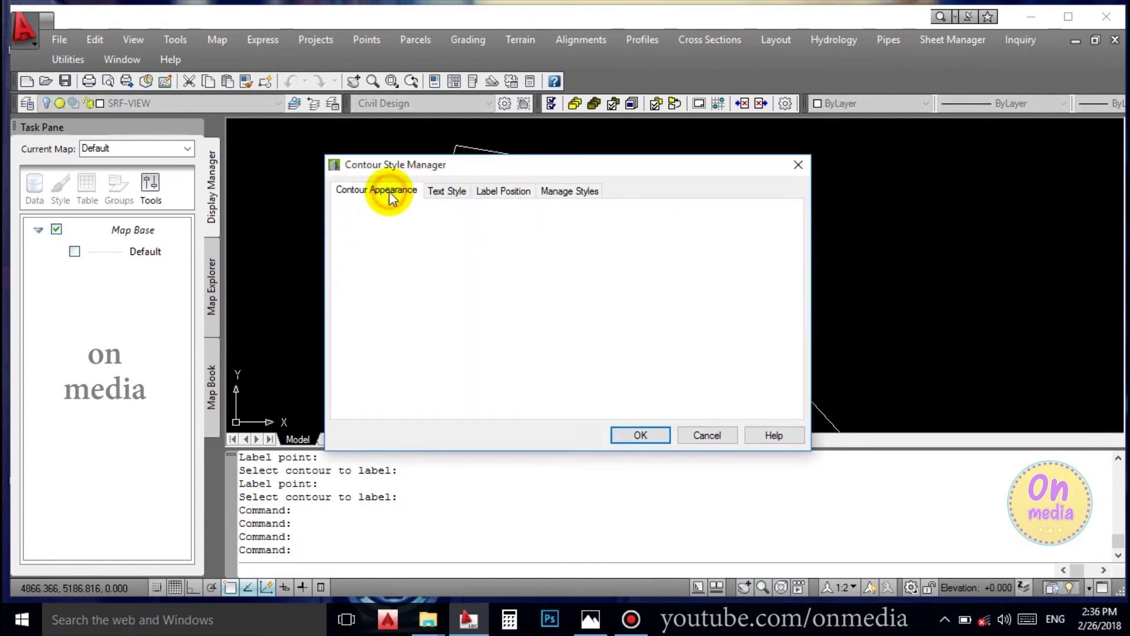
left_click(392, 368)
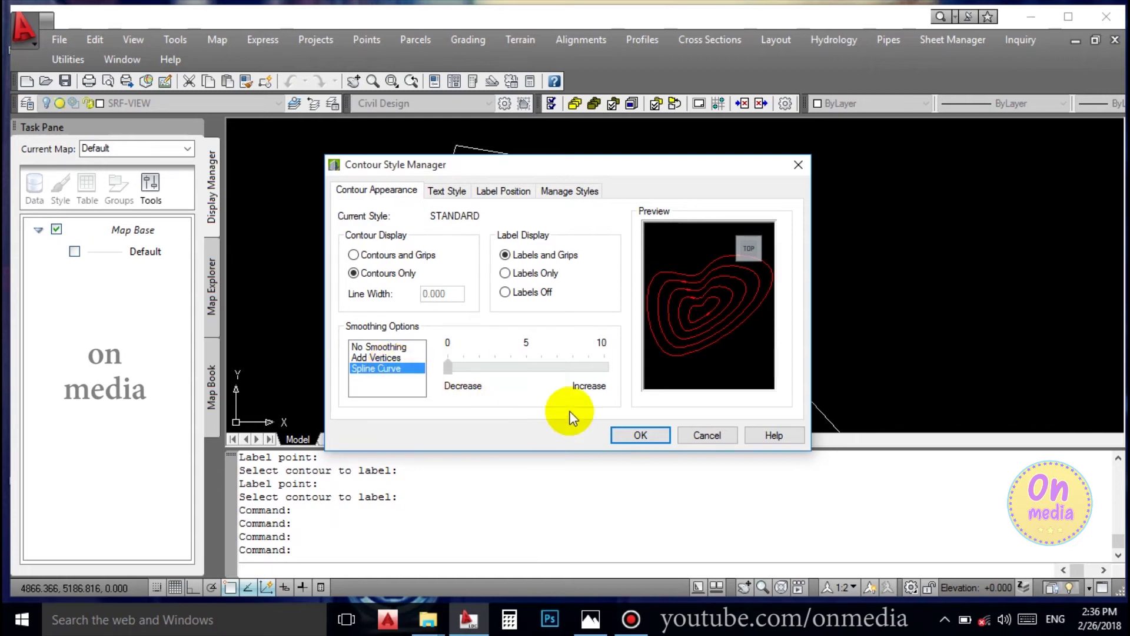
left_click(641, 434)
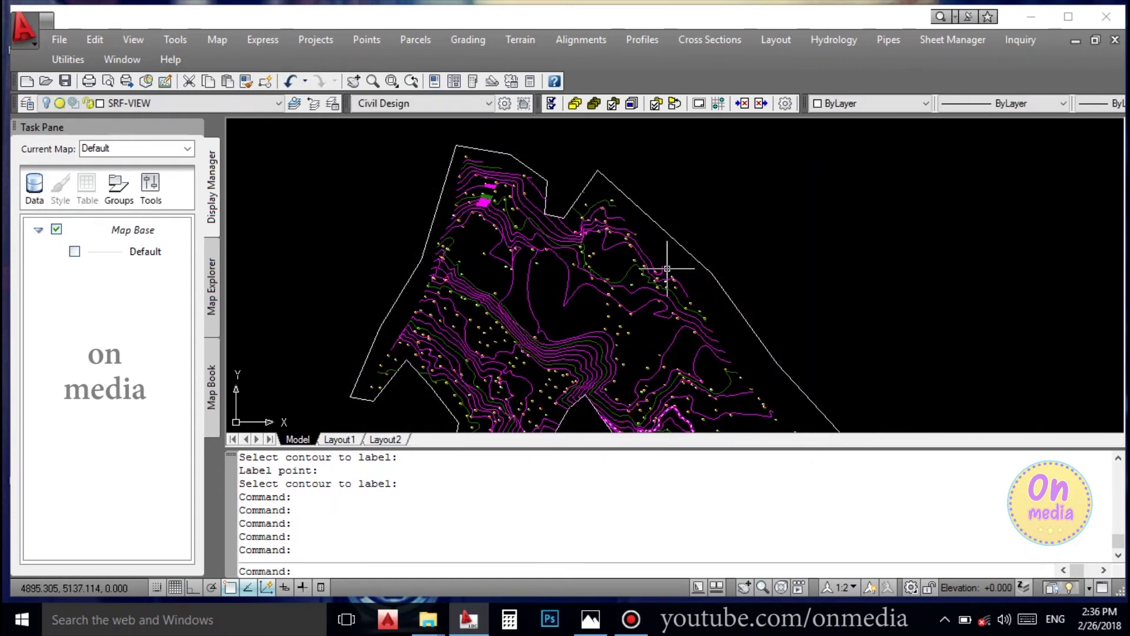
- Label the 78.000 and 76.000 contours north of the 79.000 label, plus the green major contour just beyond them
scroll(575, 315, "up", 3)
scroll(575, 363, "down", 5)
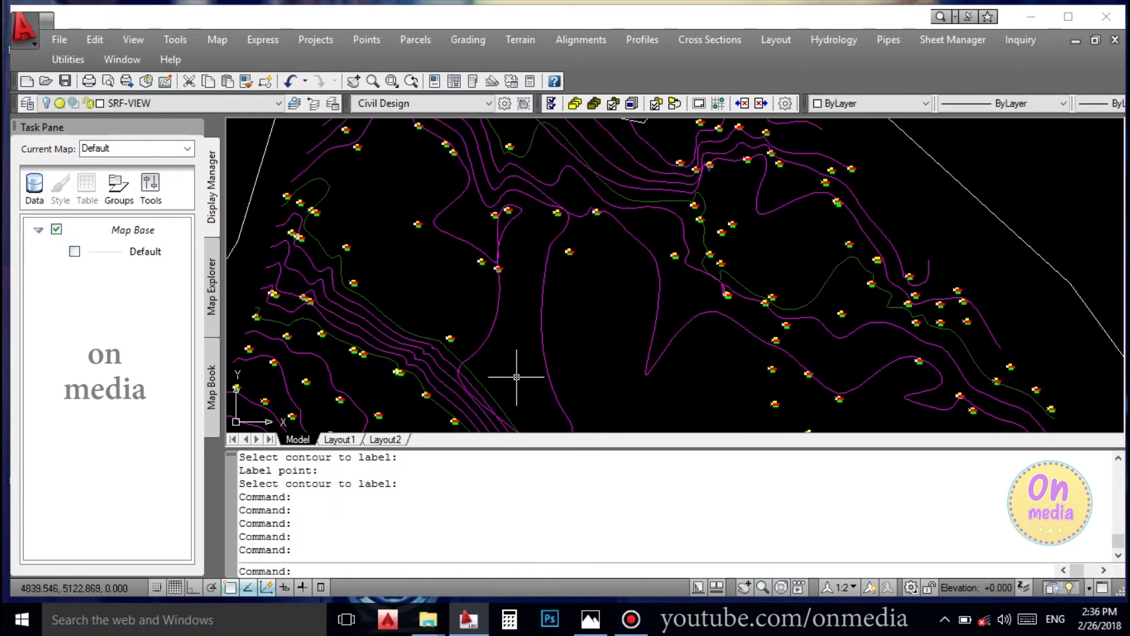
scroll(524, 262, "up", 5)
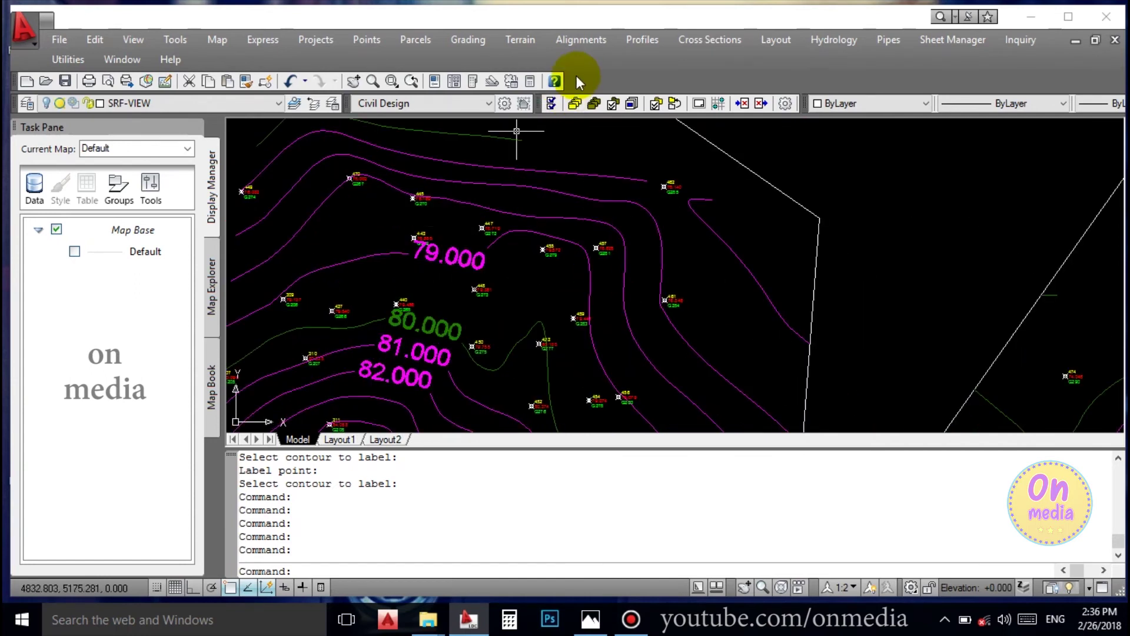
left_click(519, 40)
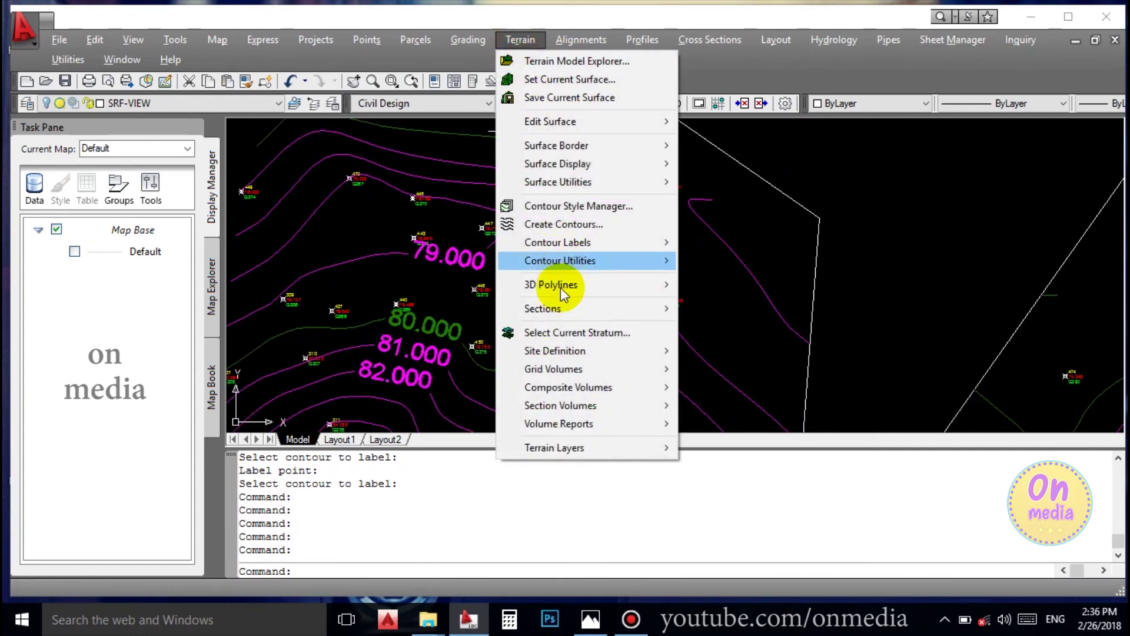
mouse_move(575, 241)
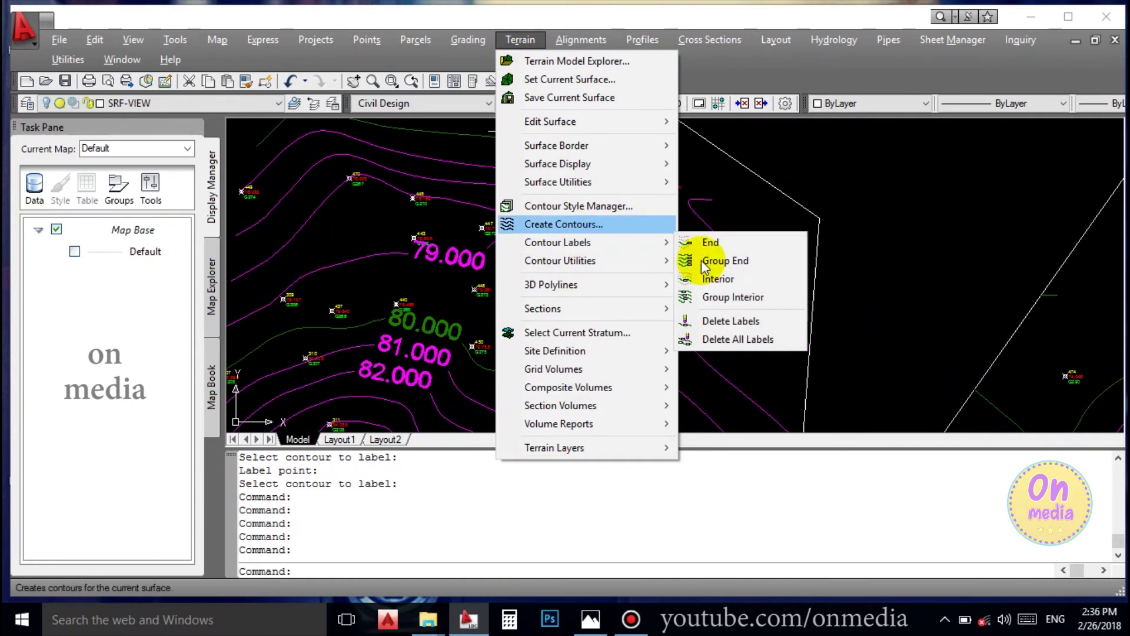
left_click(710, 286)
left_click(475, 204)
left_click(471, 193)
left_click(482, 174)
left_click(473, 168)
middle_click_drag(485, 147, 513, 250)
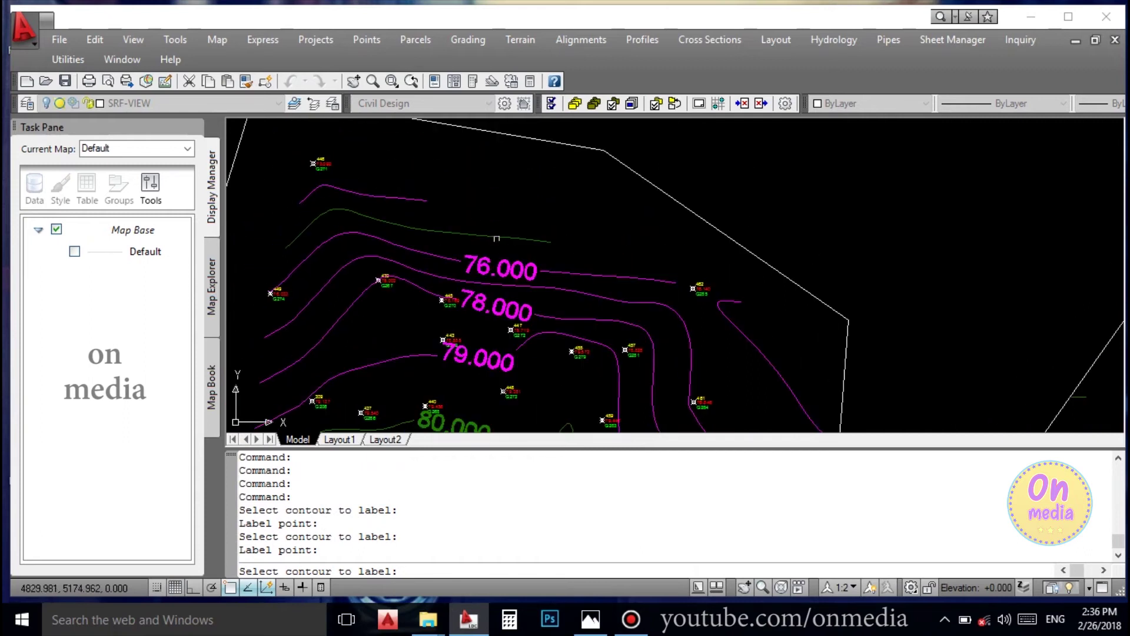
left_click(484, 237)
left_click(474, 234)
- Label the 88.000, 87.000 and 86.000 contours on the curved slope in the middle of the site and end the labelling command
scroll(475, 180, "down", 4)
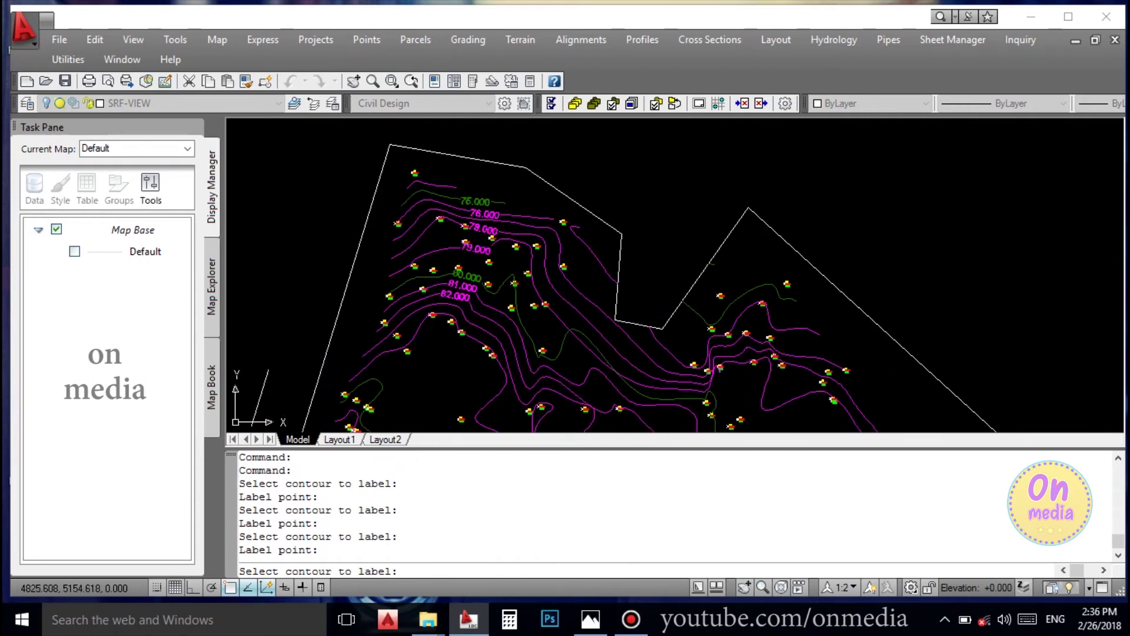
scroll(460, 292, "up", 5)
scroll(443, 232, "down", 5)
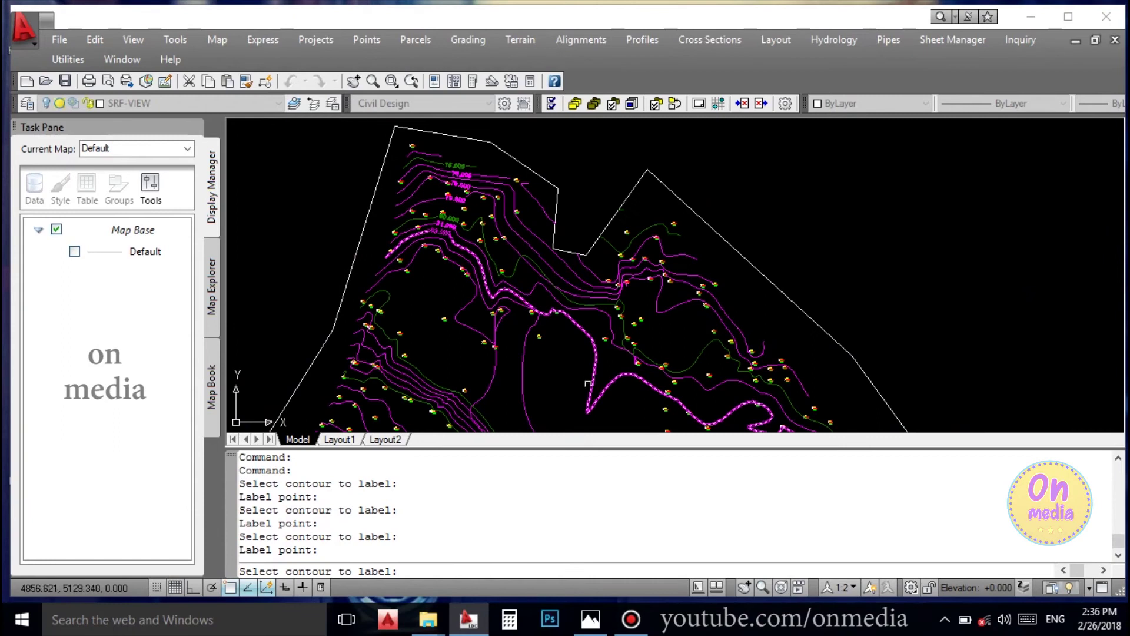
scroll(587, 384, "up", 3)
scroll(452, 291, "up", 3)
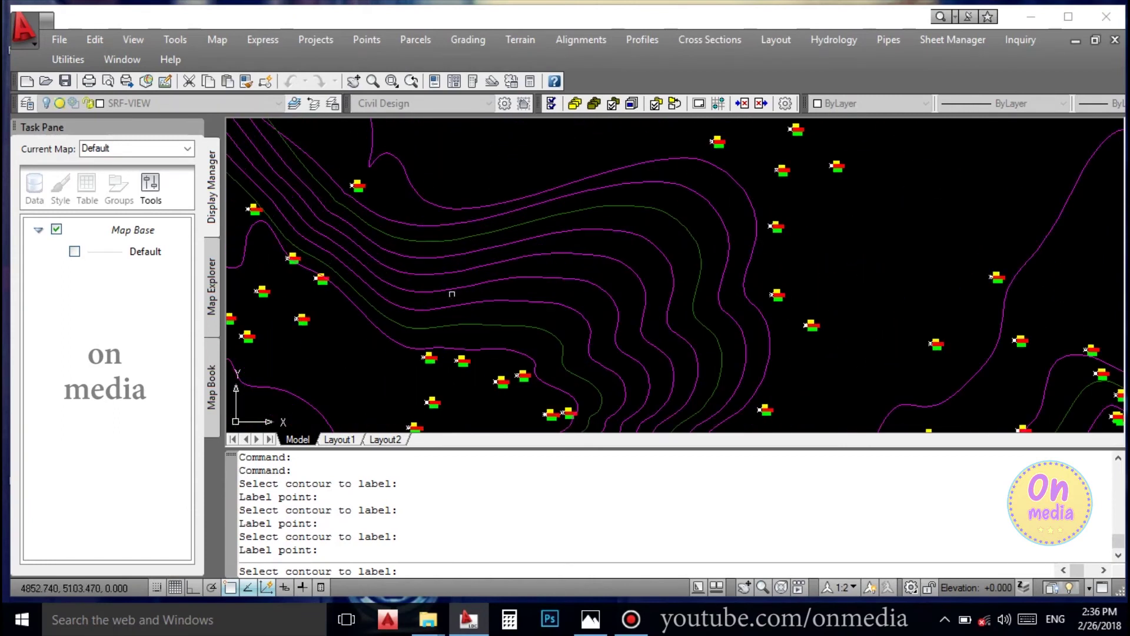
left_click(453, 291)
left_click(456, 285)
left_click(457, 286)
scroll(475, 285, "up", 3)
left_click(421, 252)
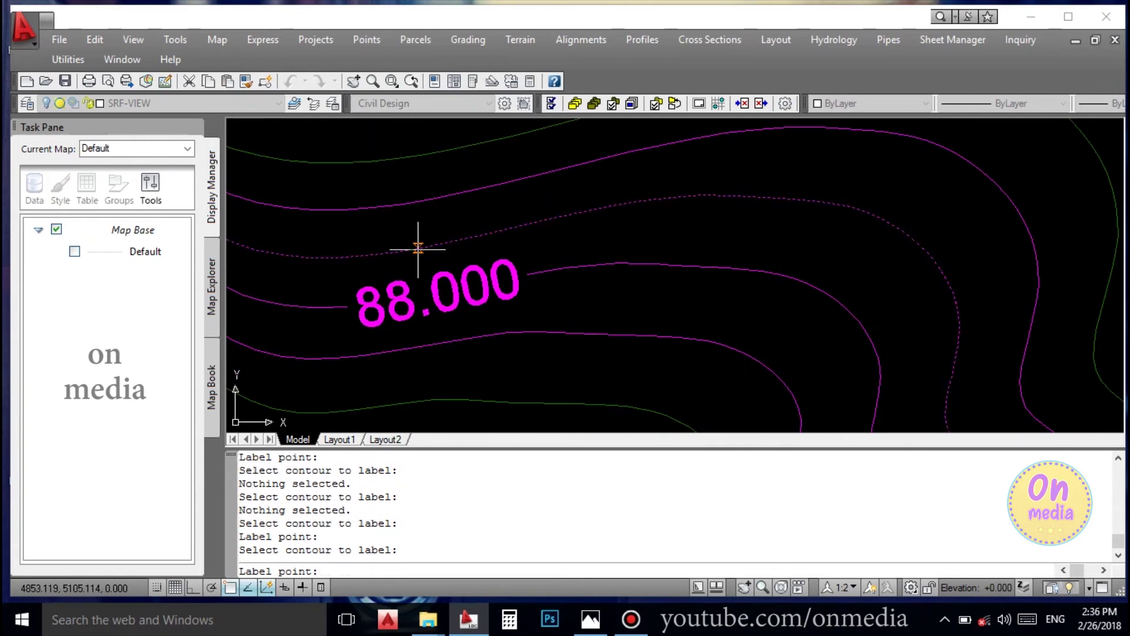
left_click(432, 246)
left_click(403, 194)
left_click(420, 199)
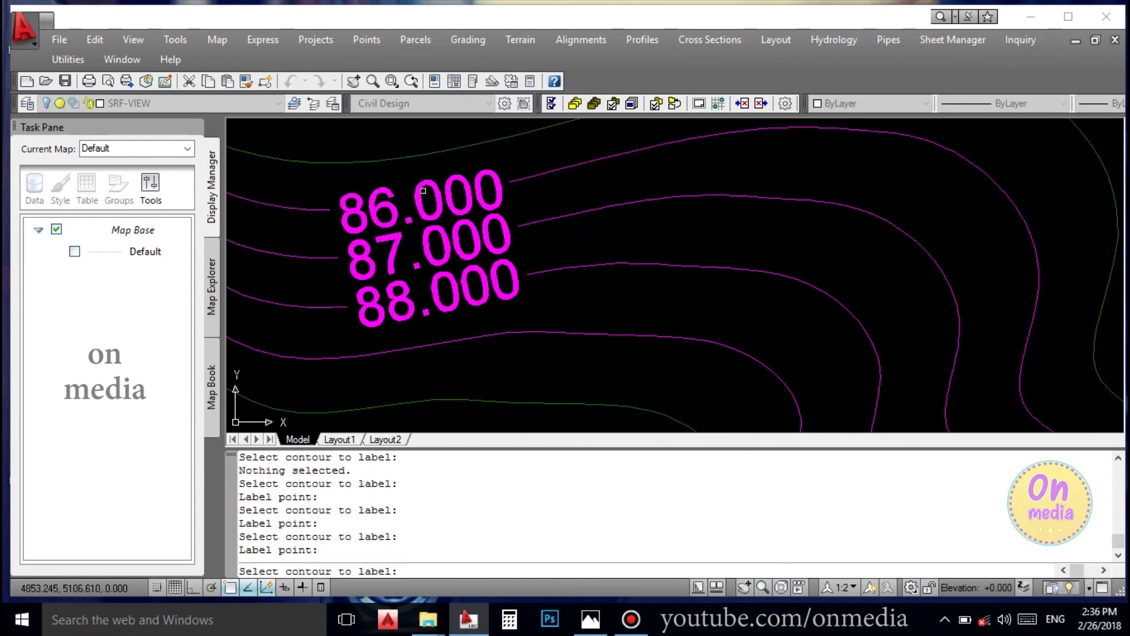
key("Return")
left_click(510, 29)
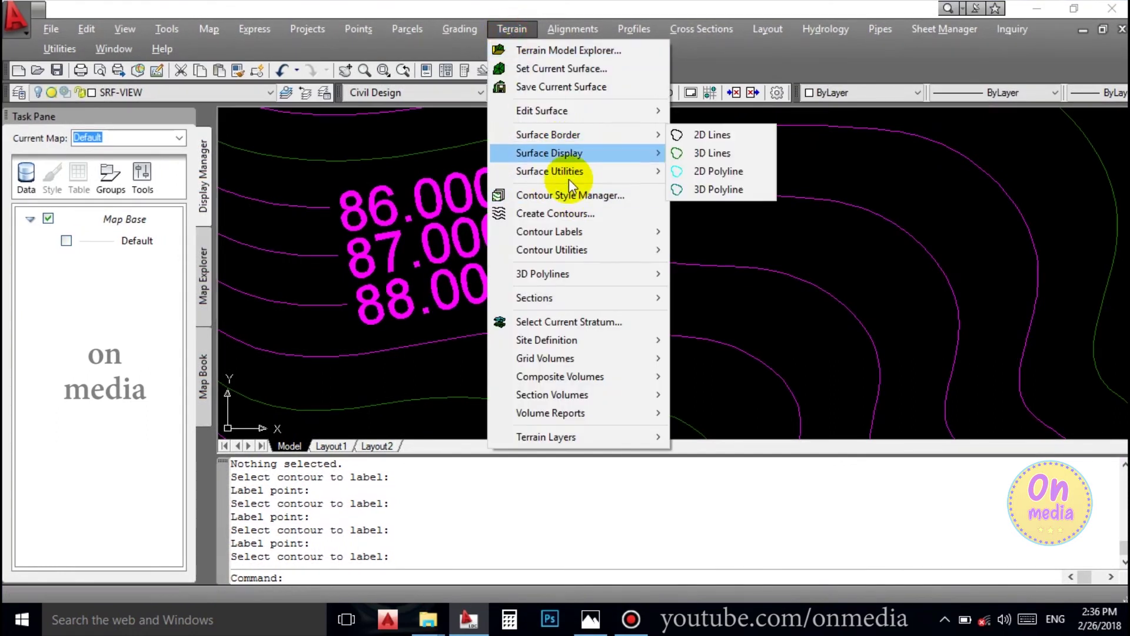
left_click(751, 269)
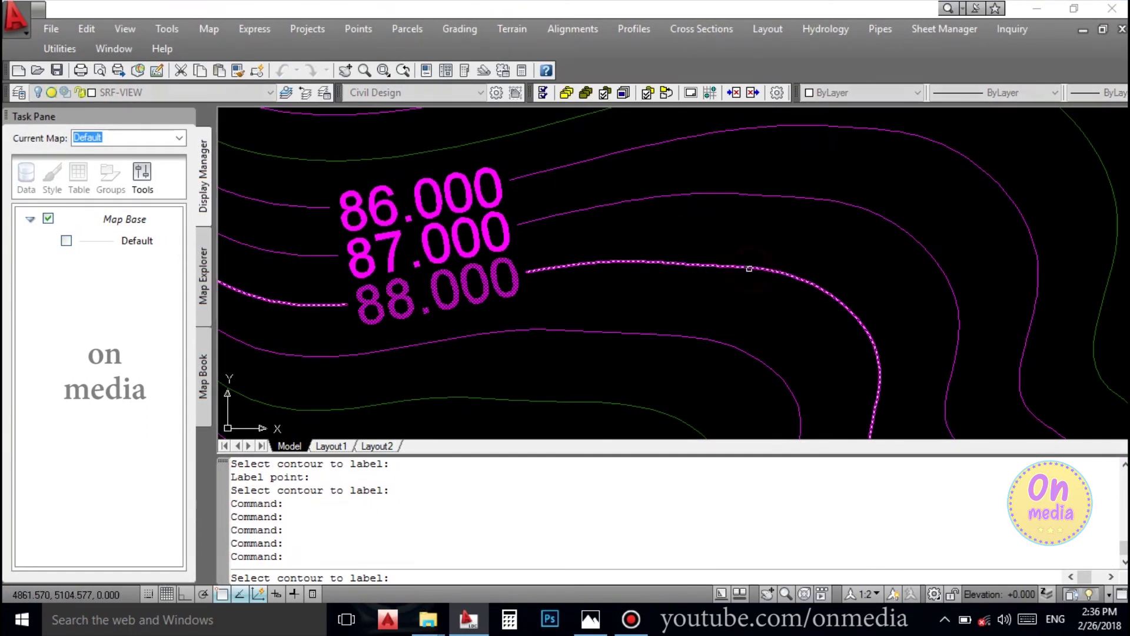
scroll(677, 253, "down", 5)
scroll(628, 228, "up", 3)
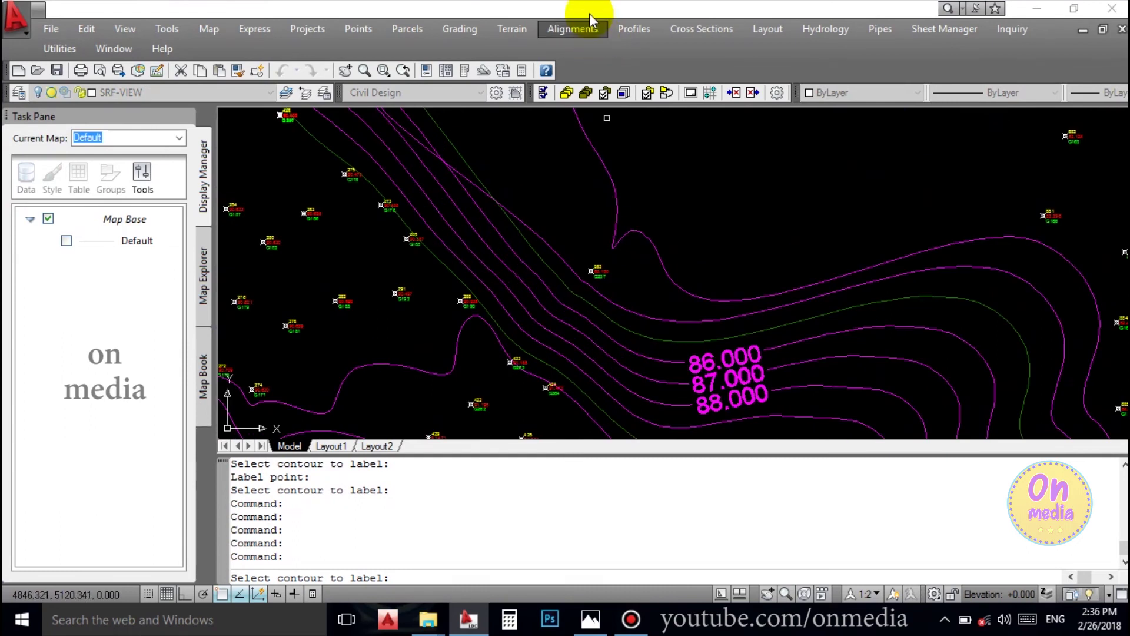
- Add interior labels to the 92.000 and 93.000 contours on the slope west of the 86.000–88.000 labels and end the command
left_click(513, 34)
mouse_move(575, 236)
left_click(680, 269)
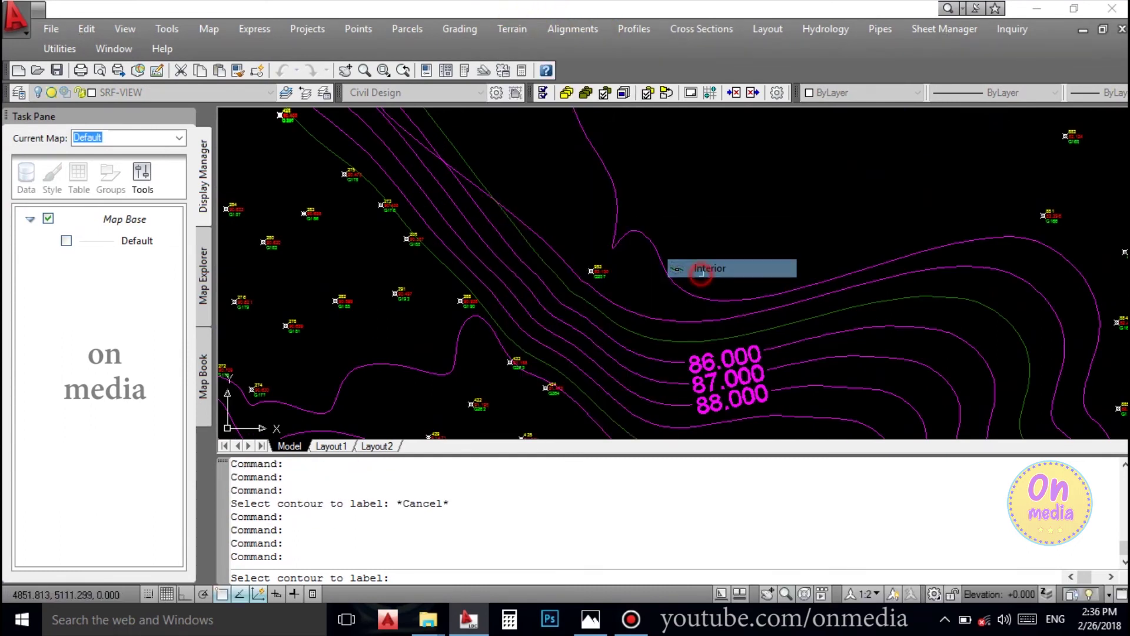
middle_click_drag(533, 264, 771, 250)
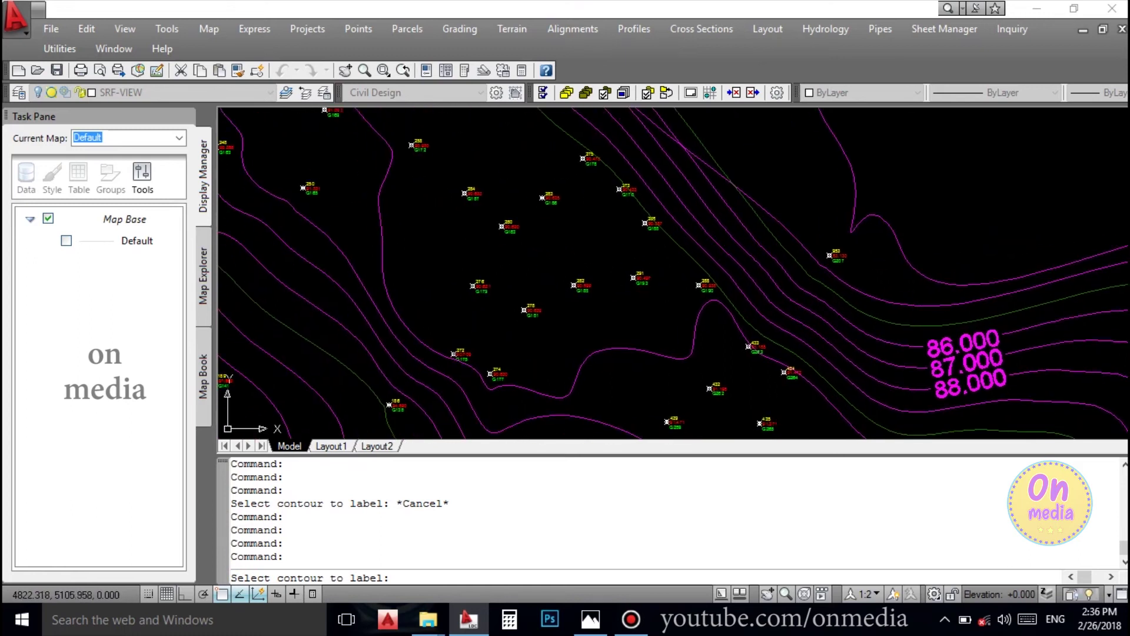
left_click(354, 279)
left_click(347, 268)
left_click(343, 263)
left_click(345, 292)
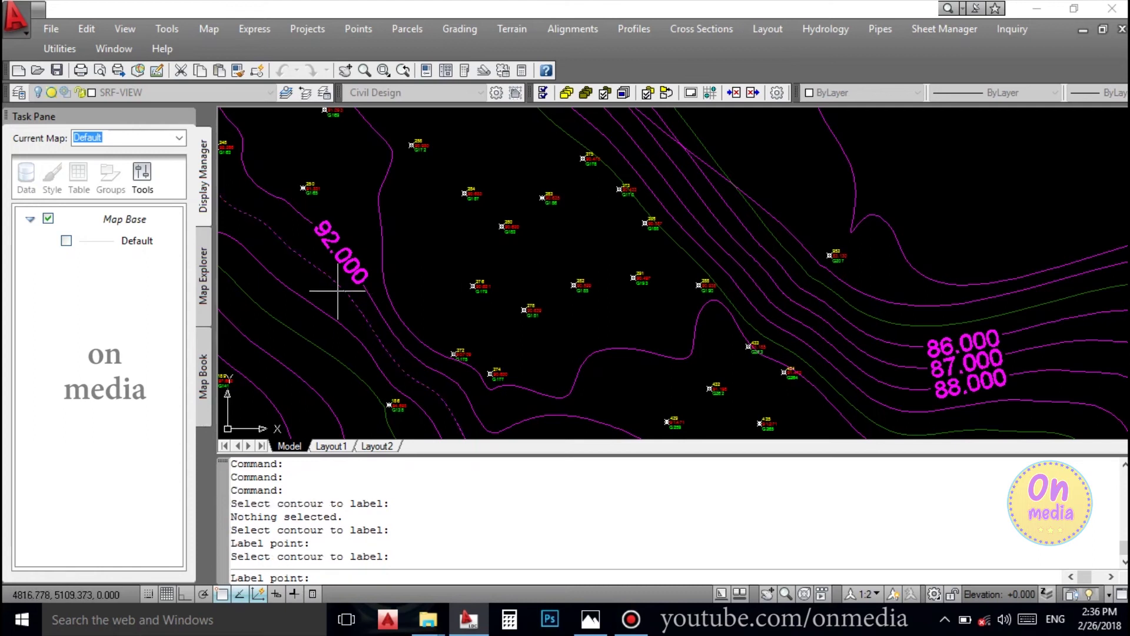
left_click(337, 290)
key("Escape")
- Label the 89.000, 90.000 and 91.000 contours together with Group Interior, crossing them with a line near the eastern boundary
left_click(512, 29)
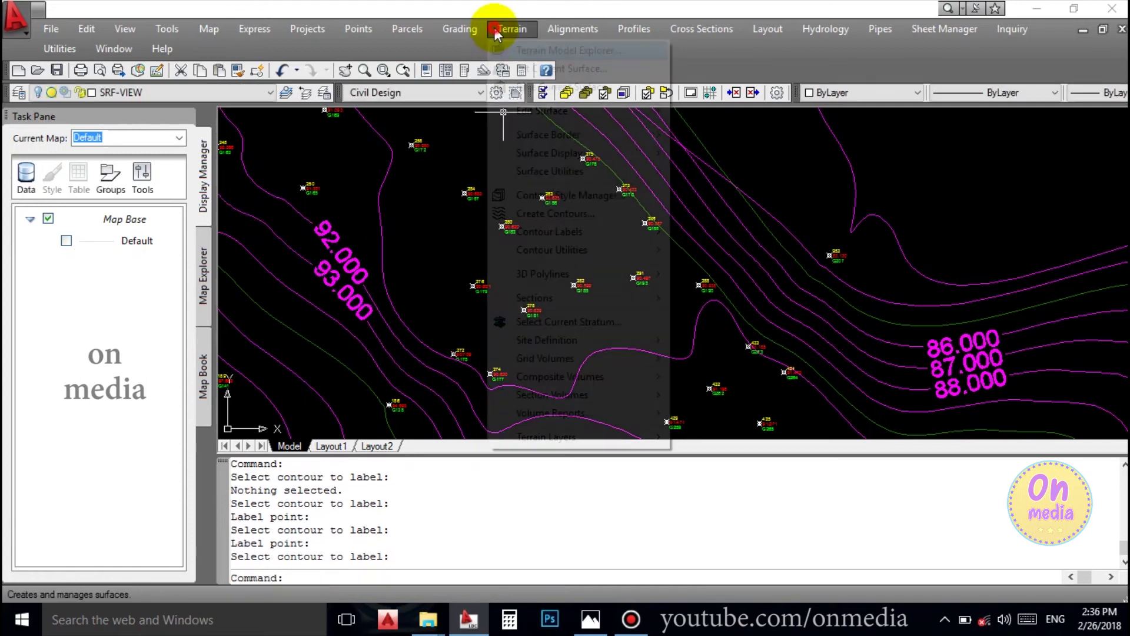
mouse_move(594, 231)
left_click(736, 287)
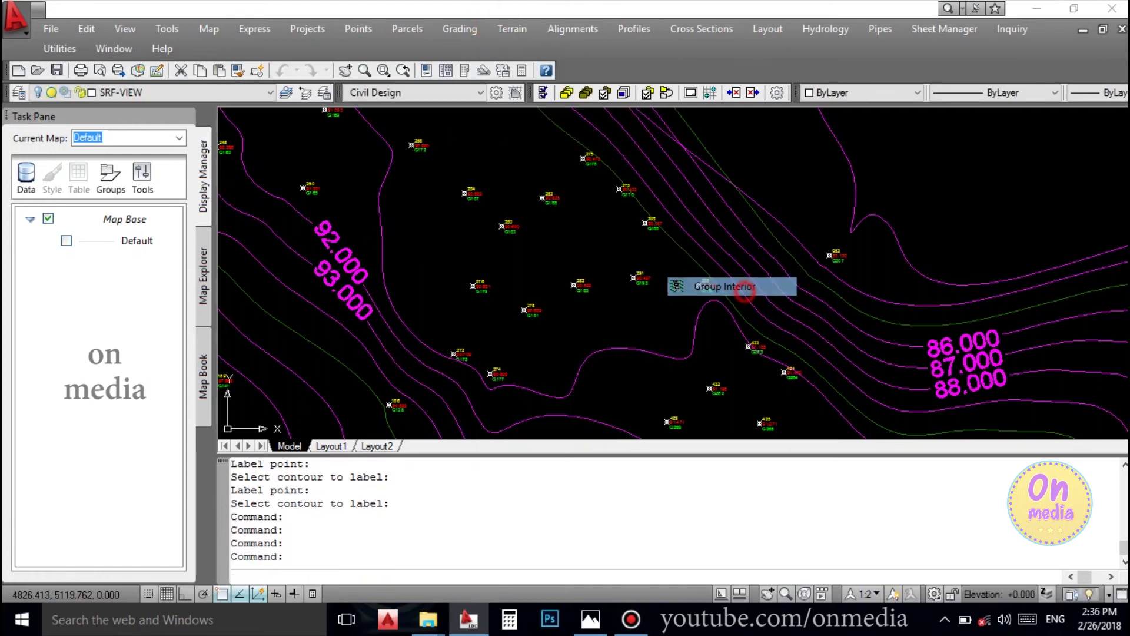
left_click(502, 365)
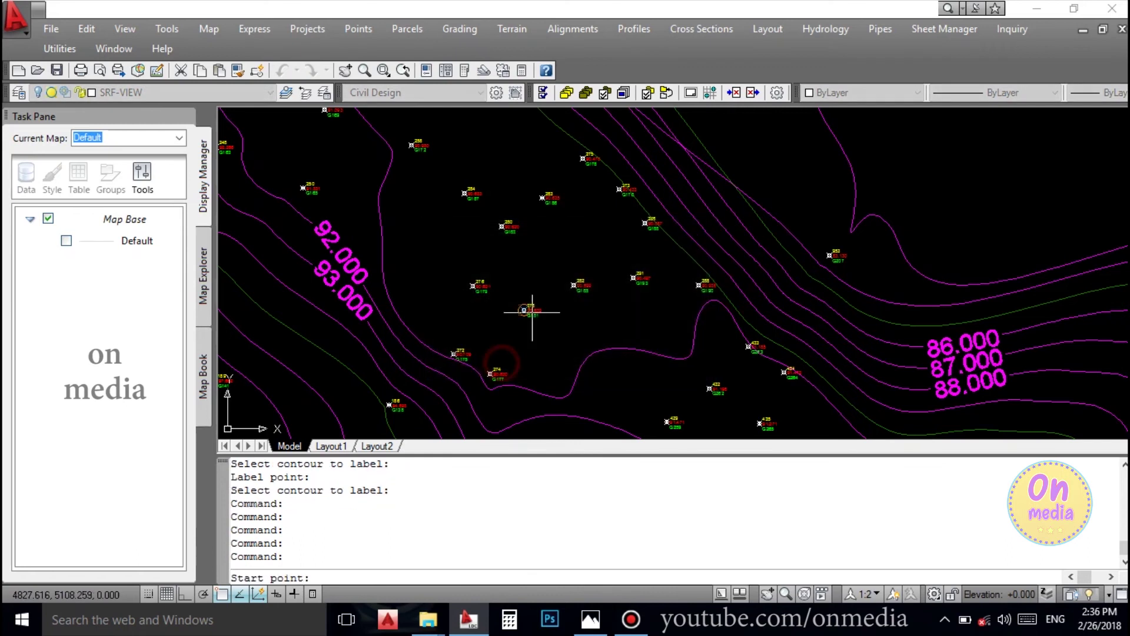
scroll(530, 310, "down", 4)
middle_click_drag(659, 303, 647, 281)
scroll(647, 281, "up", 3)
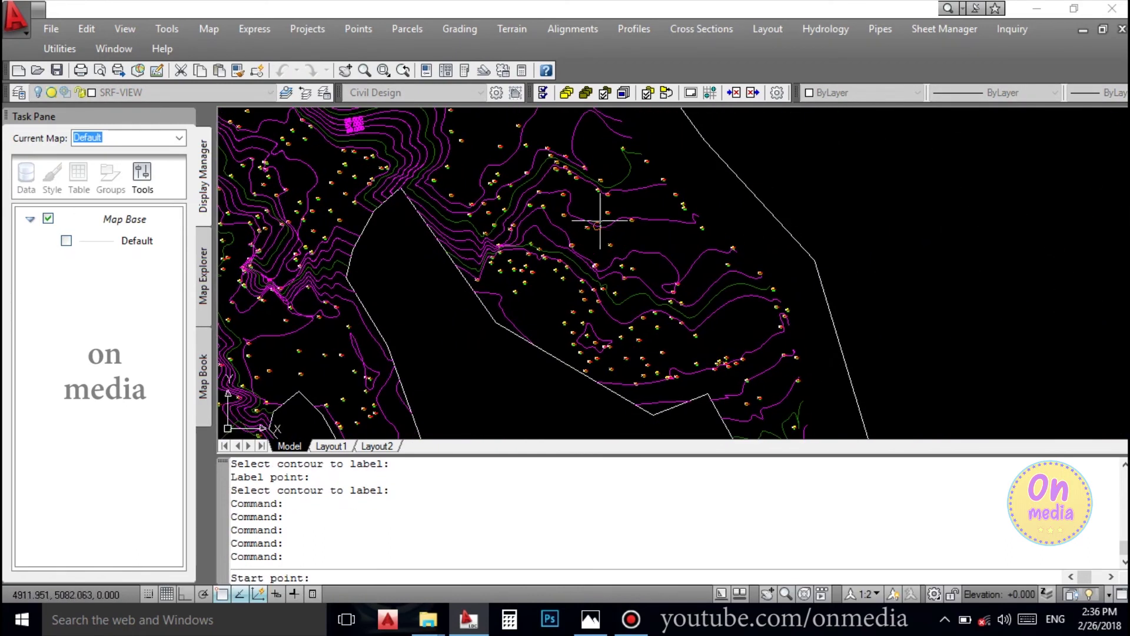
scroll(762, 313, "up", 1)
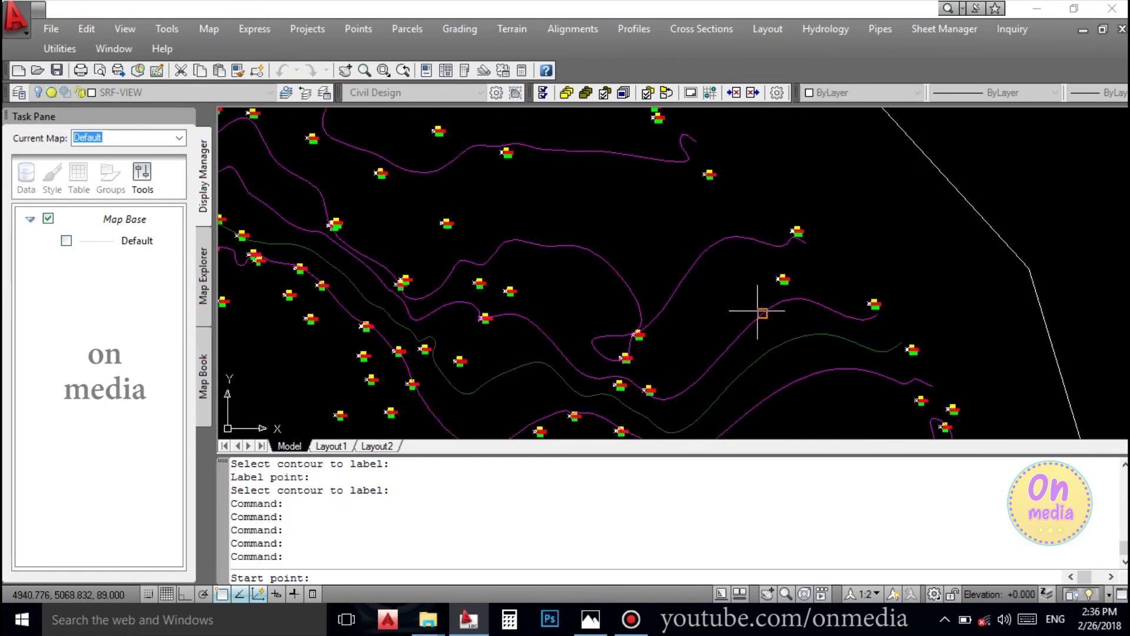
left_click(713, 286)
scroll(721, 270, "down", 2)
left_click(777, 383)
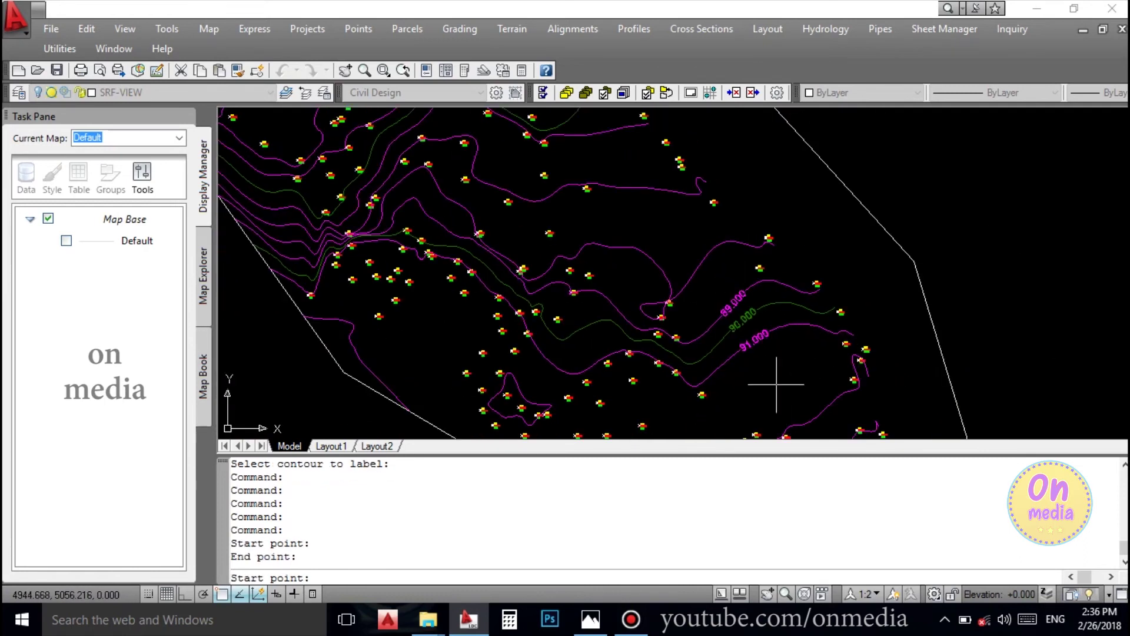
- Group-label the 88.000, 87.000 and 86.000 contours with a line running northwest from above the 89.000 label
scroll(769, 373, "up", 2)
scroll(669, 366, "down", 3)
left_click(655, 280)
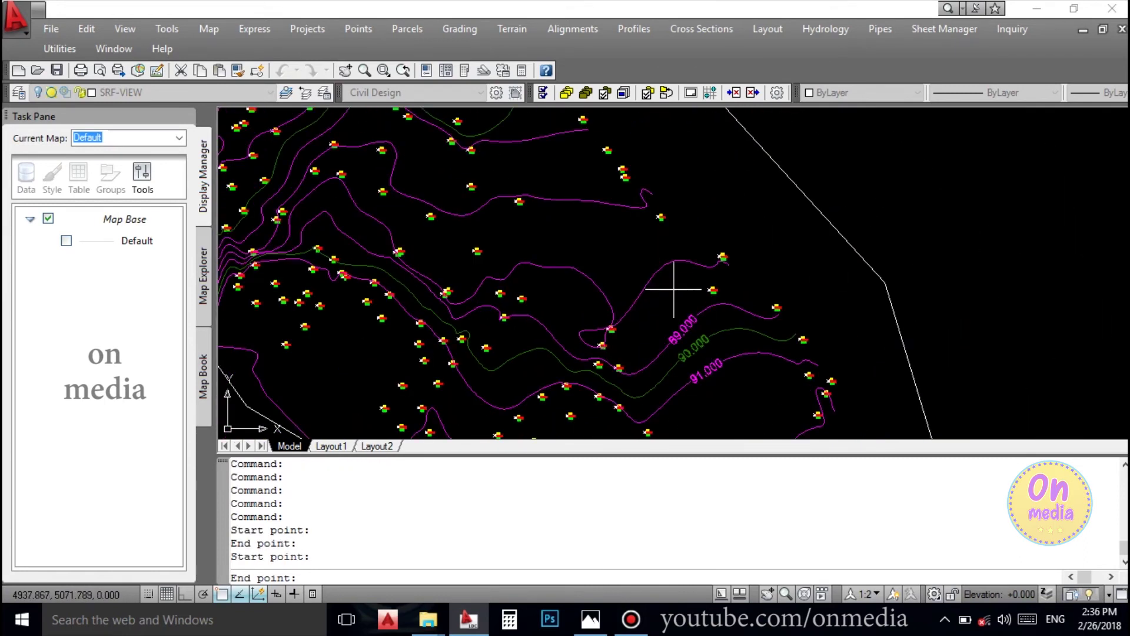
scroll(669, 278, "up", 2)
left_click(570, 219)
- Group-label further bands of contours to the west, including 100.000 to 104.000 near survey points 7 and 9, and end the labelling
scroll(600, 340, "up", 2)
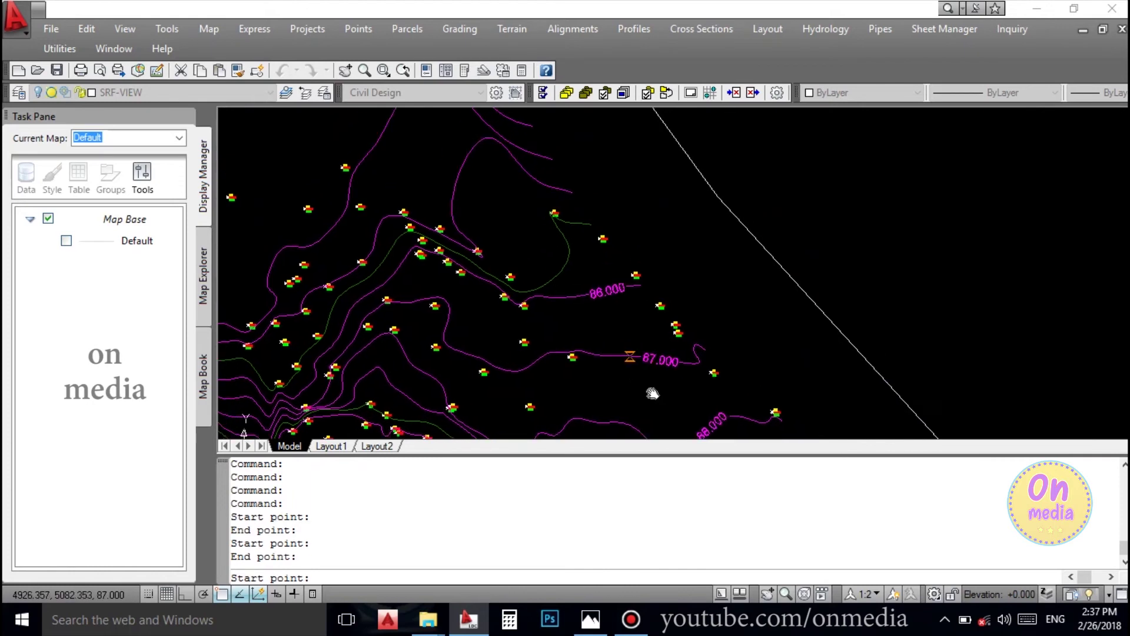
scroll(574, 336, "down", 3)
left_click(606, 366)
left_click(442, 260)
scroll(697, 347, "up", 3)
middle_click_drag(499, 257, 715, 266)
scroll(501, 330, "up", 2)
middle_click_drag(432, 290, 686, 349)
scroll(525, 227, "up", 4)
left_click(610, 154)
left_click(515, 374)
scroll(644, 151, "down", 6)
scroll(630, 157, "up", 2)
scroll(575, 278, "down", 6)
scroll(742, 310, "up", 6)
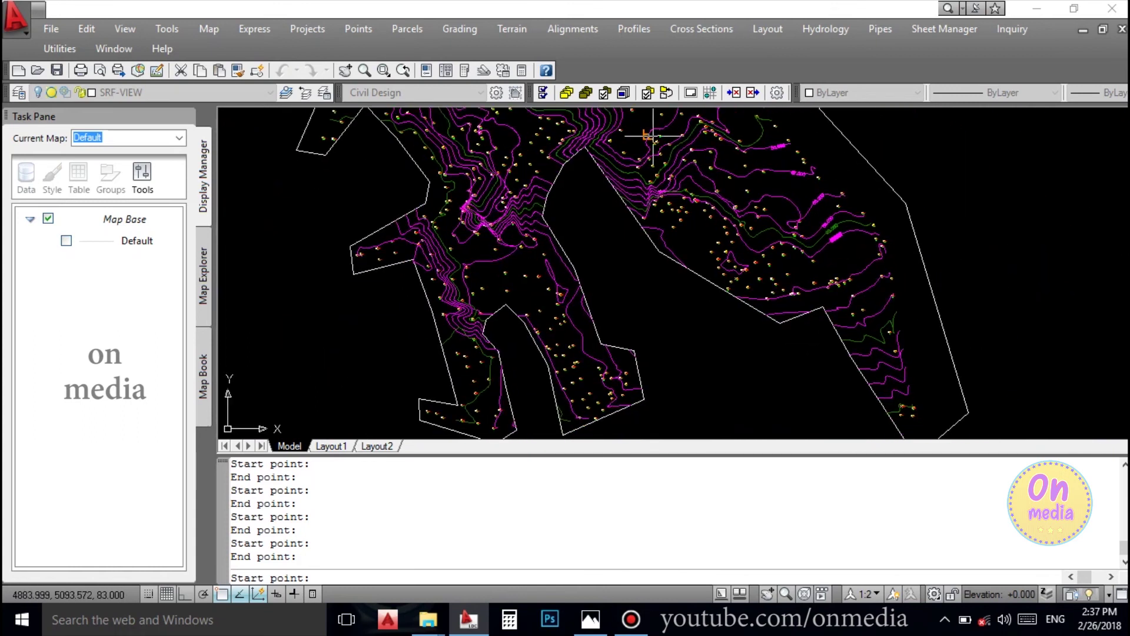
scroll(535, 184, "up", 3)
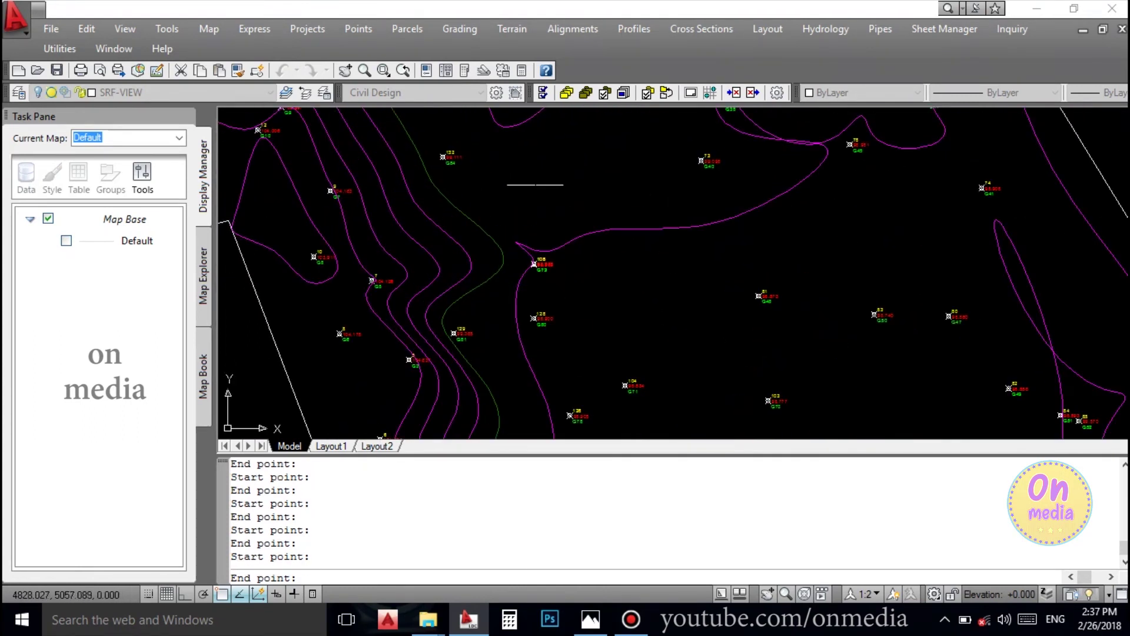
- Set the label text height of the Standard contour style to .2 and apply it
left_click(510, 31)
left_click(505, 196)
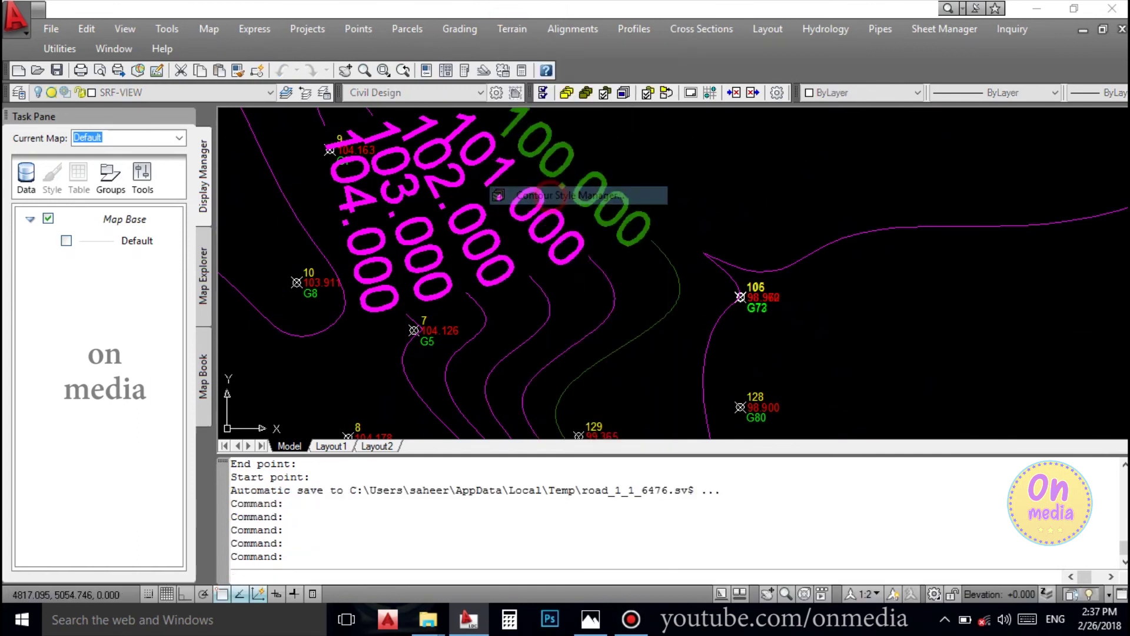
left_click(447, 189)
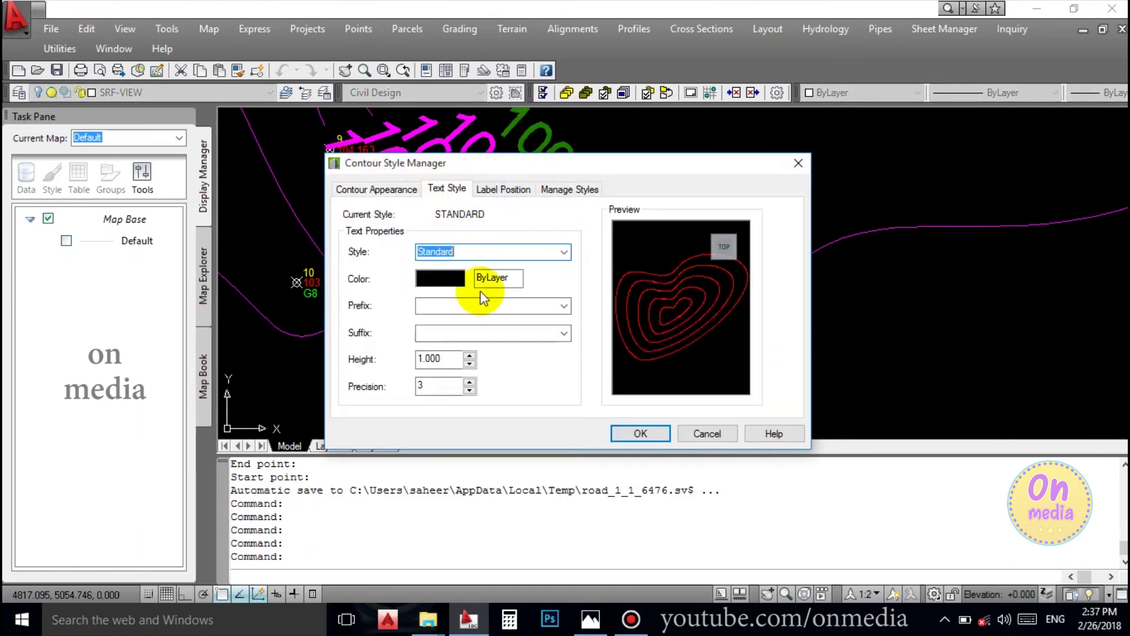
double_click(447, 354)
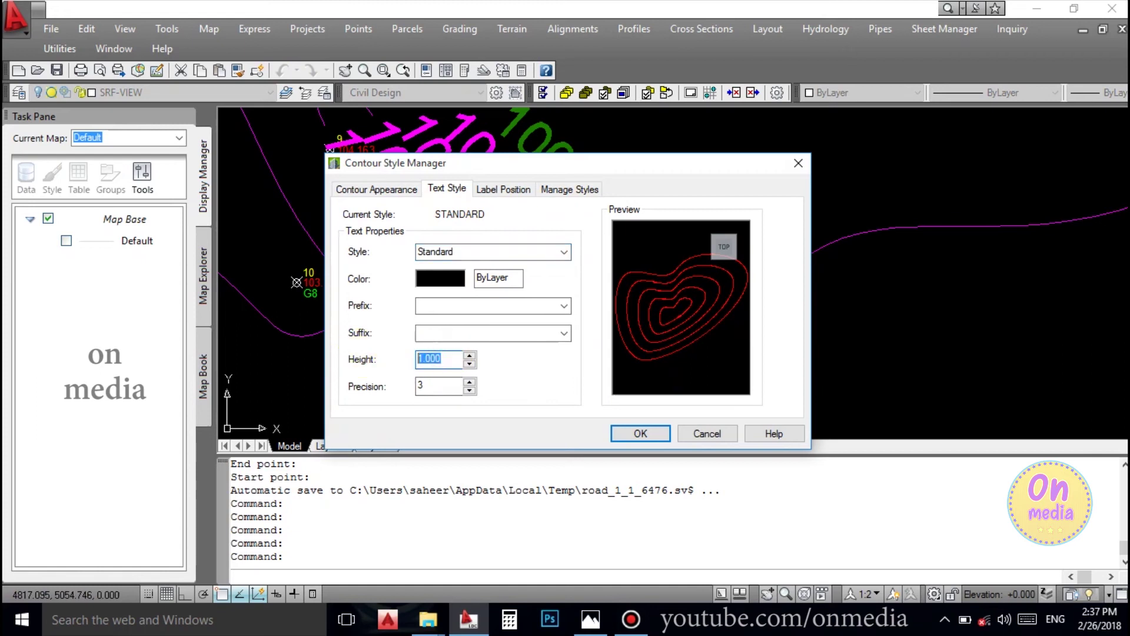
type(".2")
left_click(643, 434)
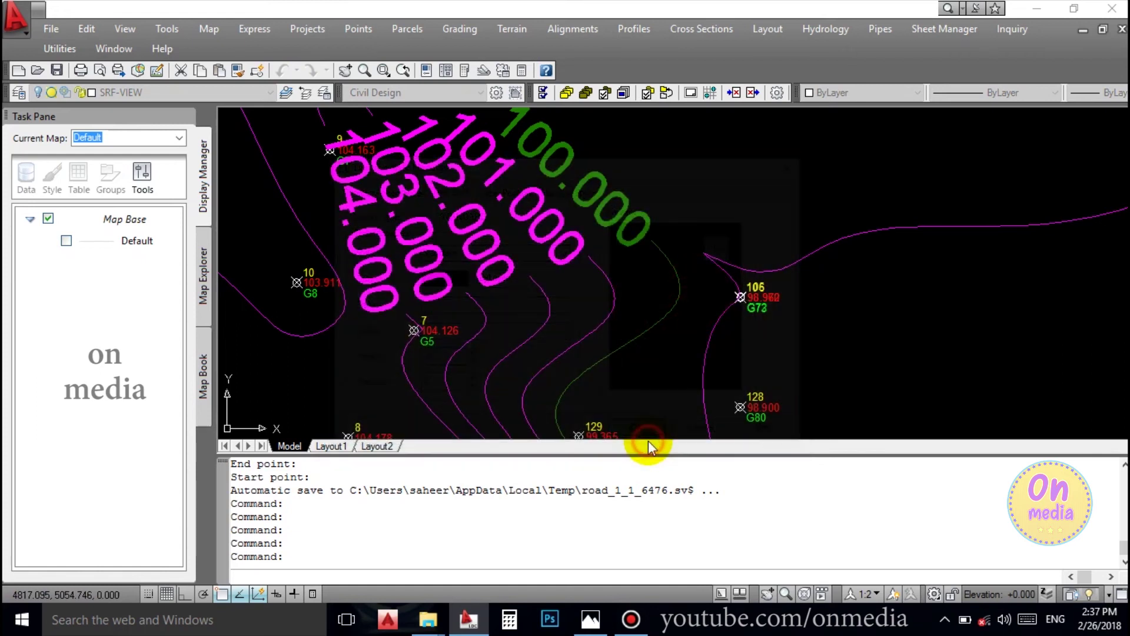
- Regenerate the drawing, set the height of the 5mm text style to 5, make it current and save the change
type("RE")
key("Return")
type("ST")
key("Return")
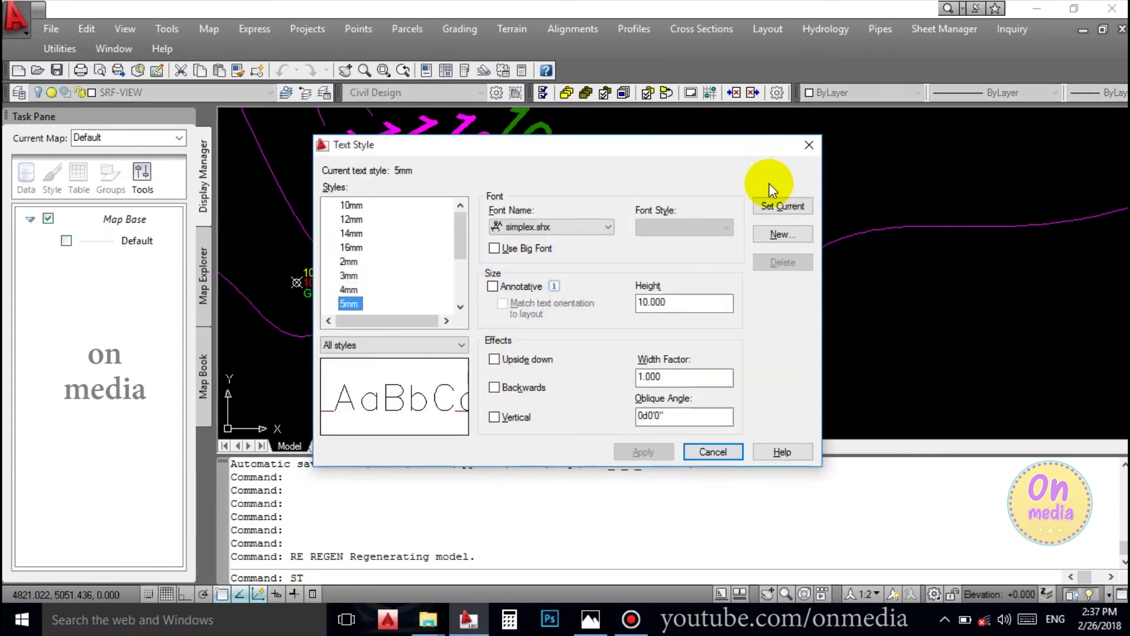
double_click(702, 309)
type("5")
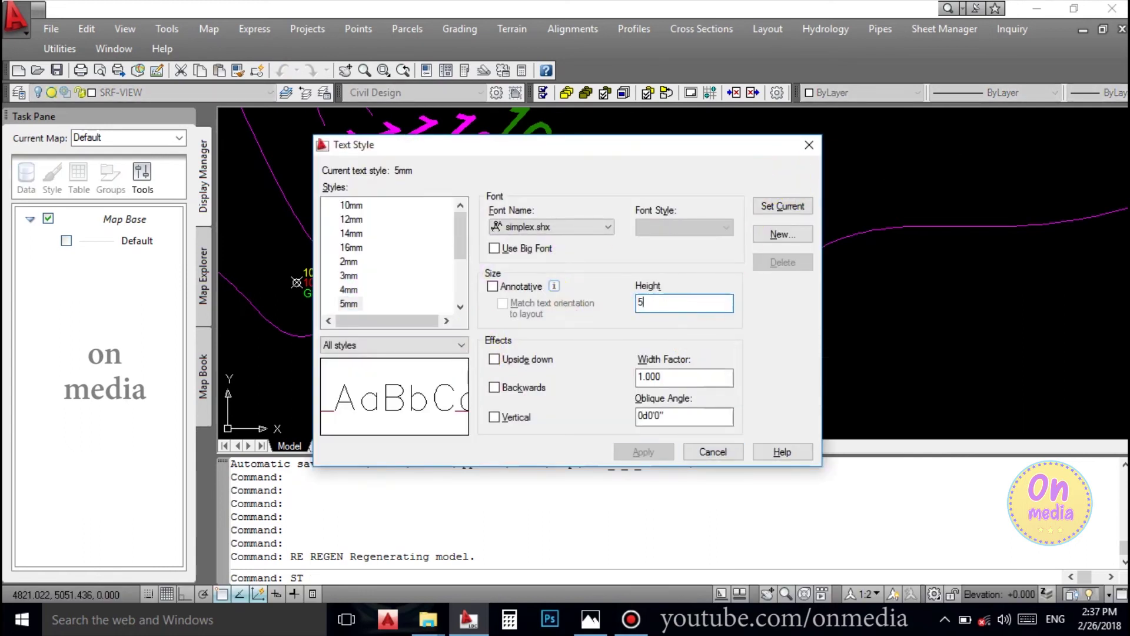
left_click(786, 206)
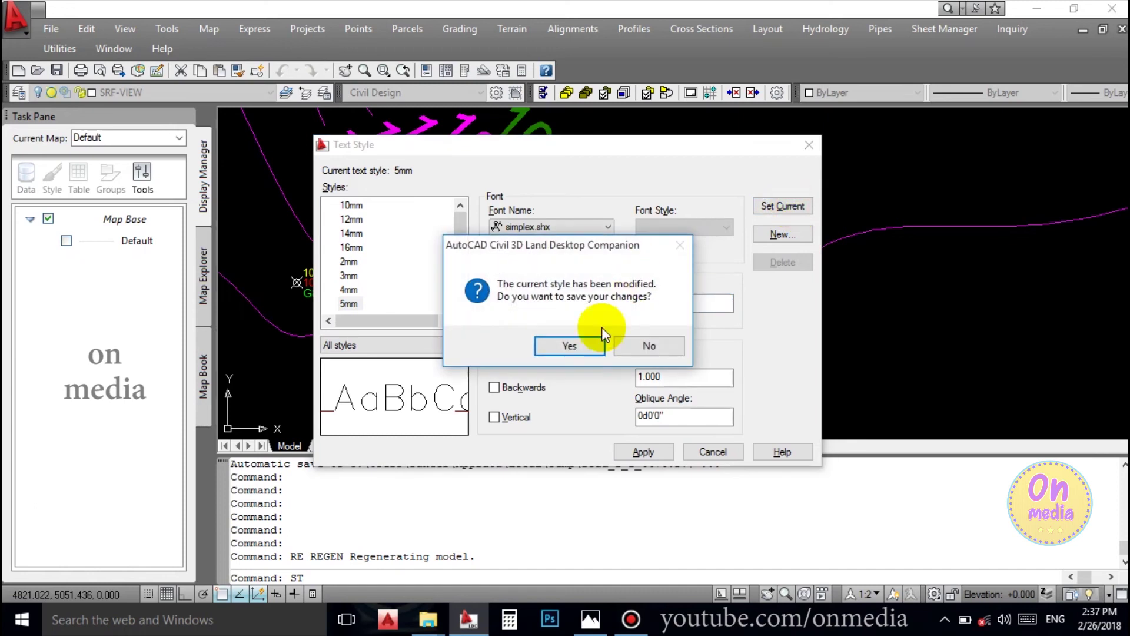
left_click(587, 344)
left_click(728, 450)
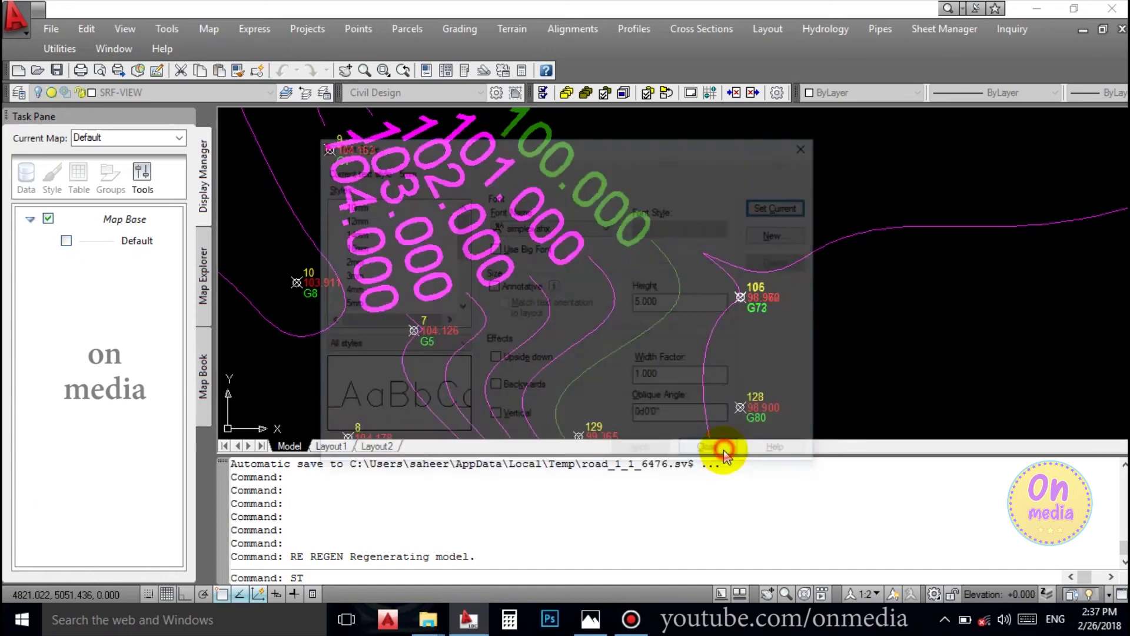
scroll(606, 267, "down", 4)
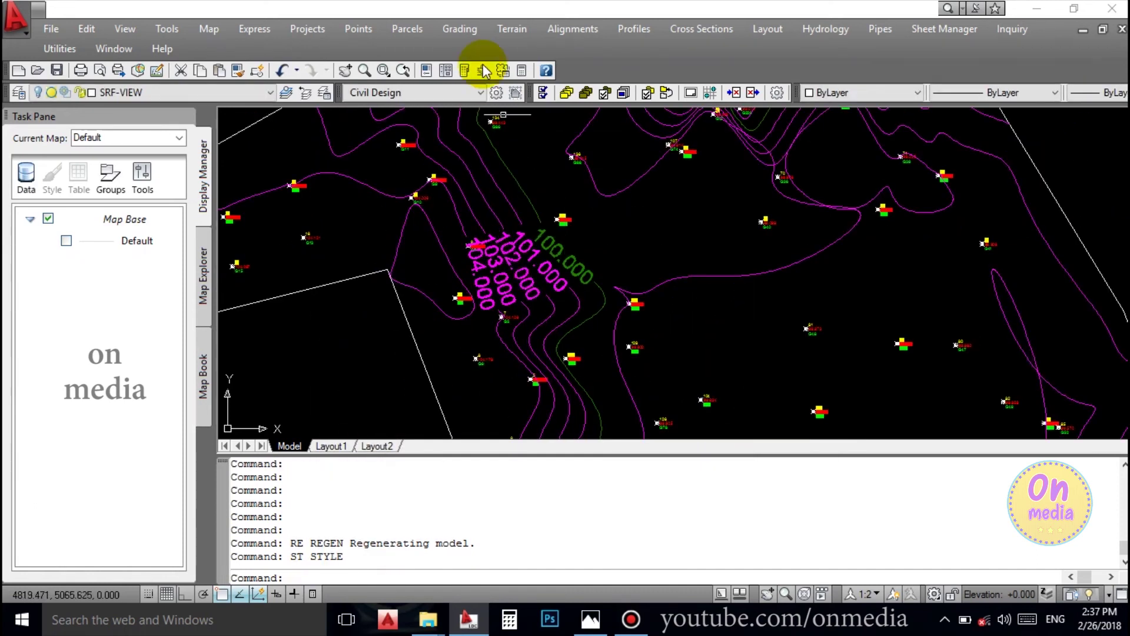
- Try the 10mm text style for the contour labels, switch back to Standard and apply it
left_click(512, 29)
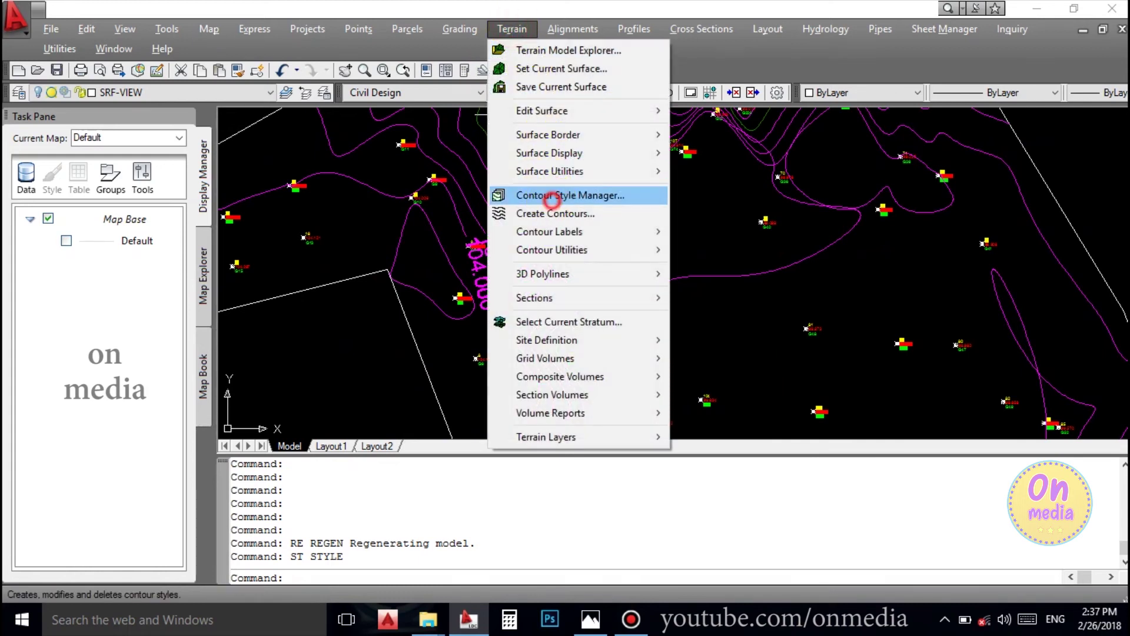
left_click(552, 196)
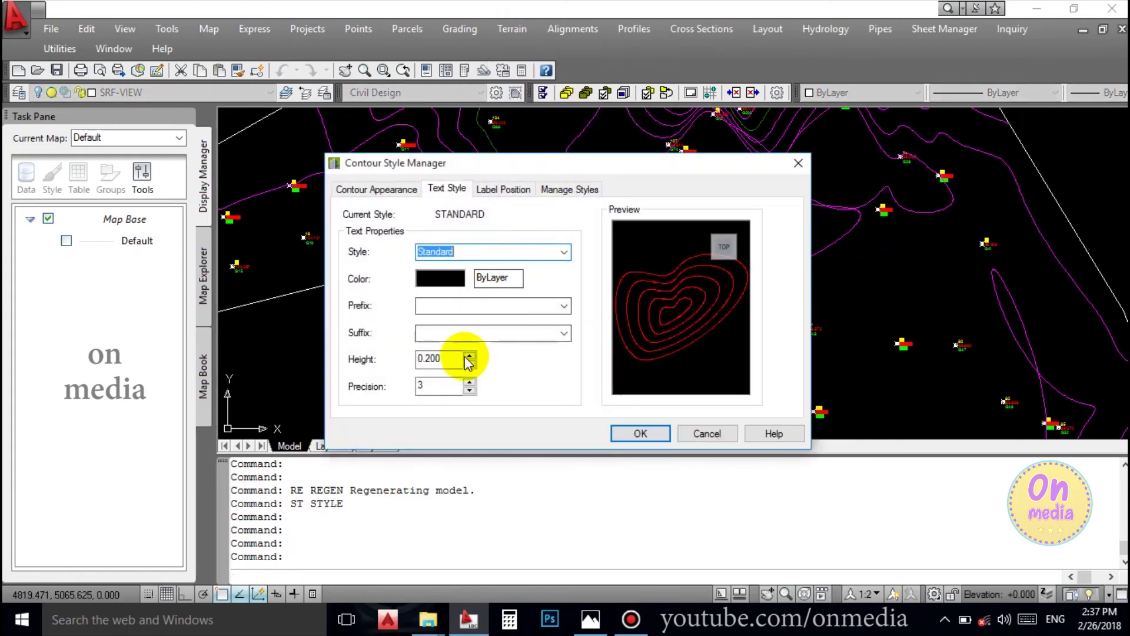
left_click(563, 254)
left_click(478, 278)
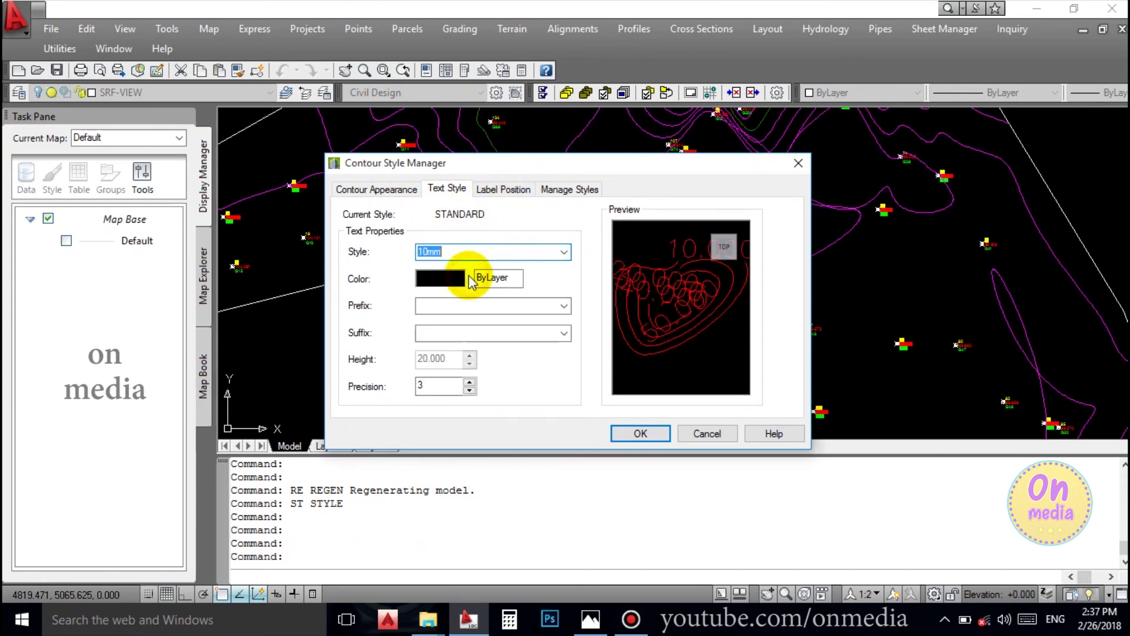
left_click(562, 252)
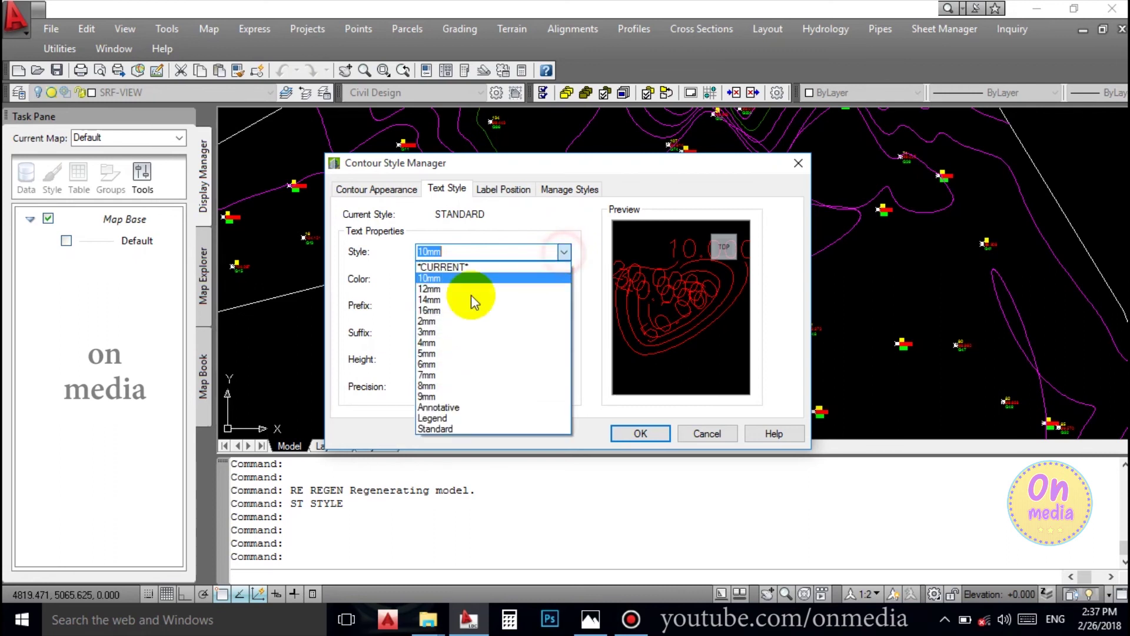
left_click(434, 429)
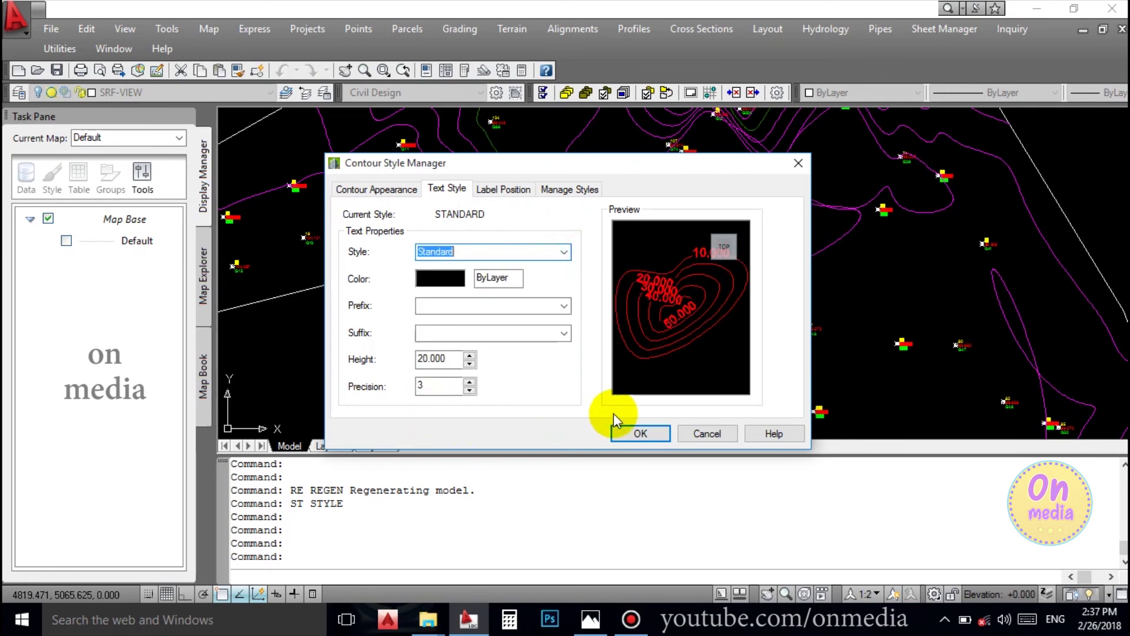
left_click(638, 439)
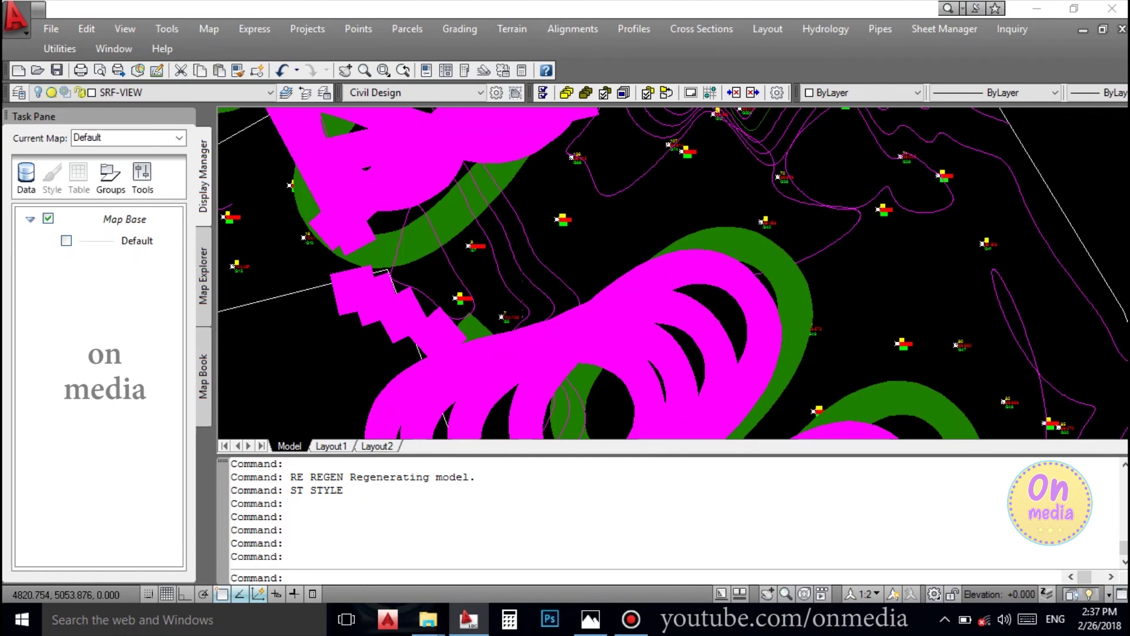
- Set the label text height of the Standard contour style to 1 and apply it
scroll(515, 309, "down", 3)
scroll(518, 316, "down", 5)
scroll(565, 297, "up", 2)
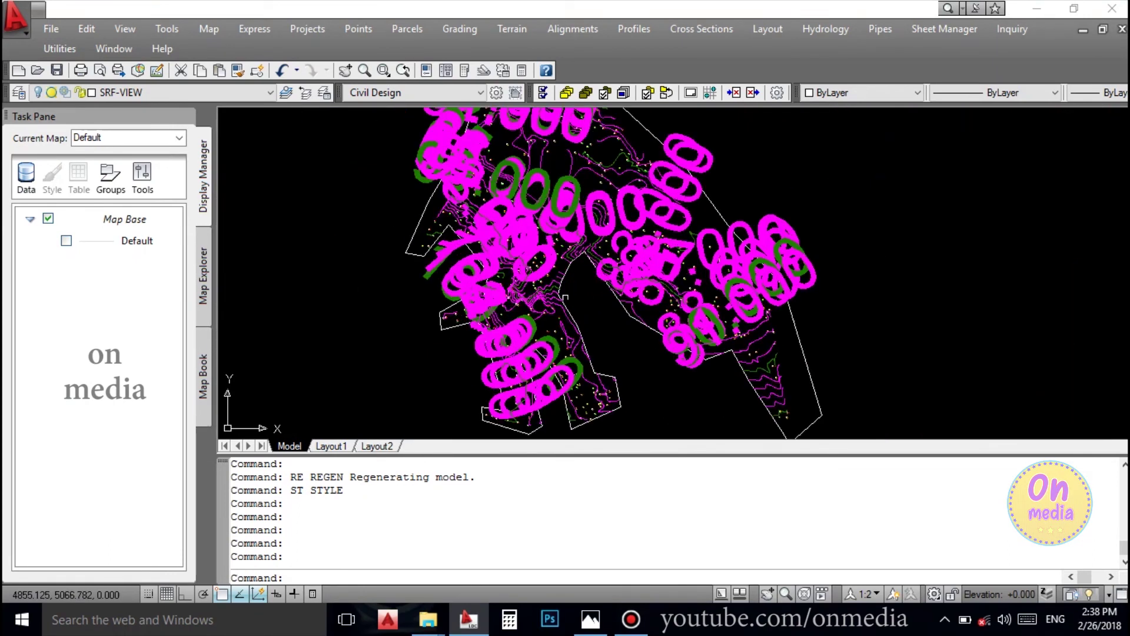
left_click(512, 29)
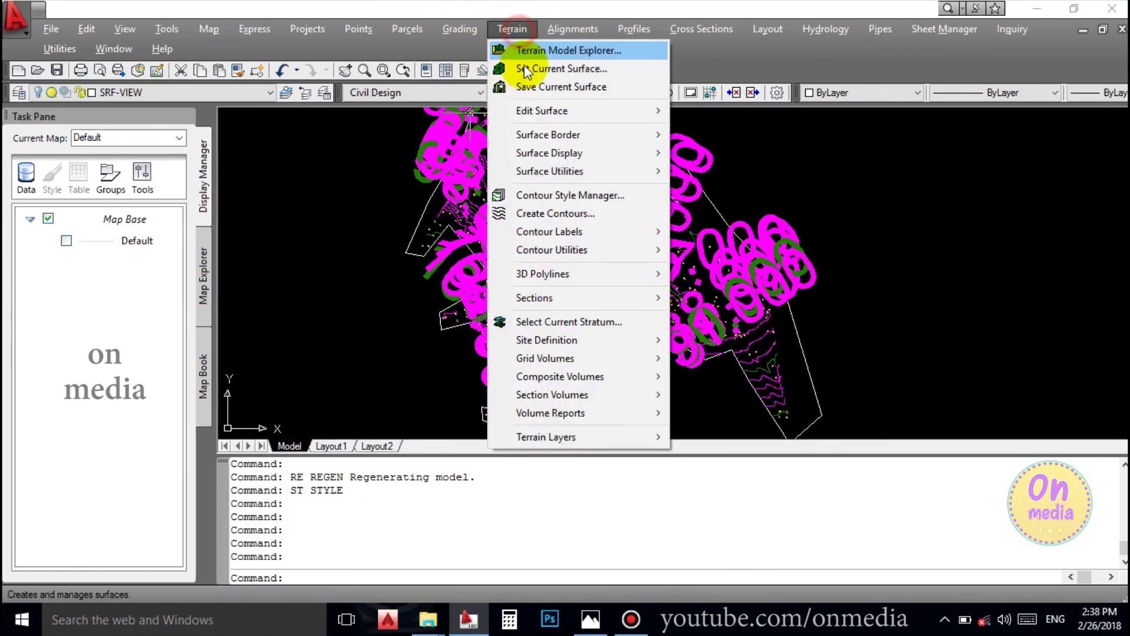
left_click(561, 195)
left_click(445, 189)
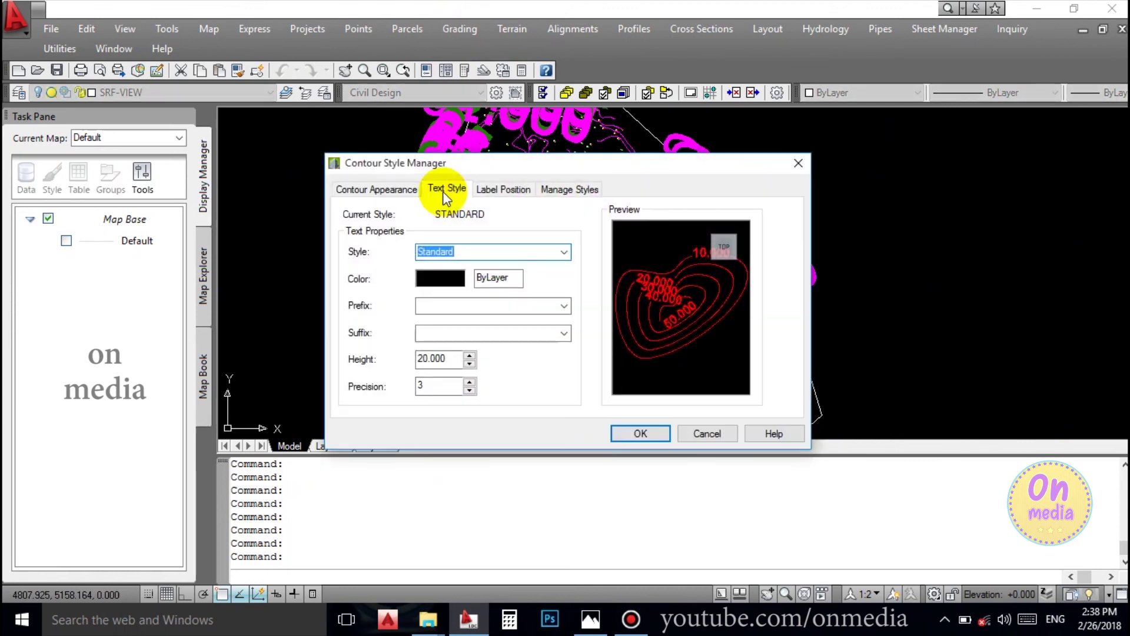
left_click_drag(449, 358, 369, 359)
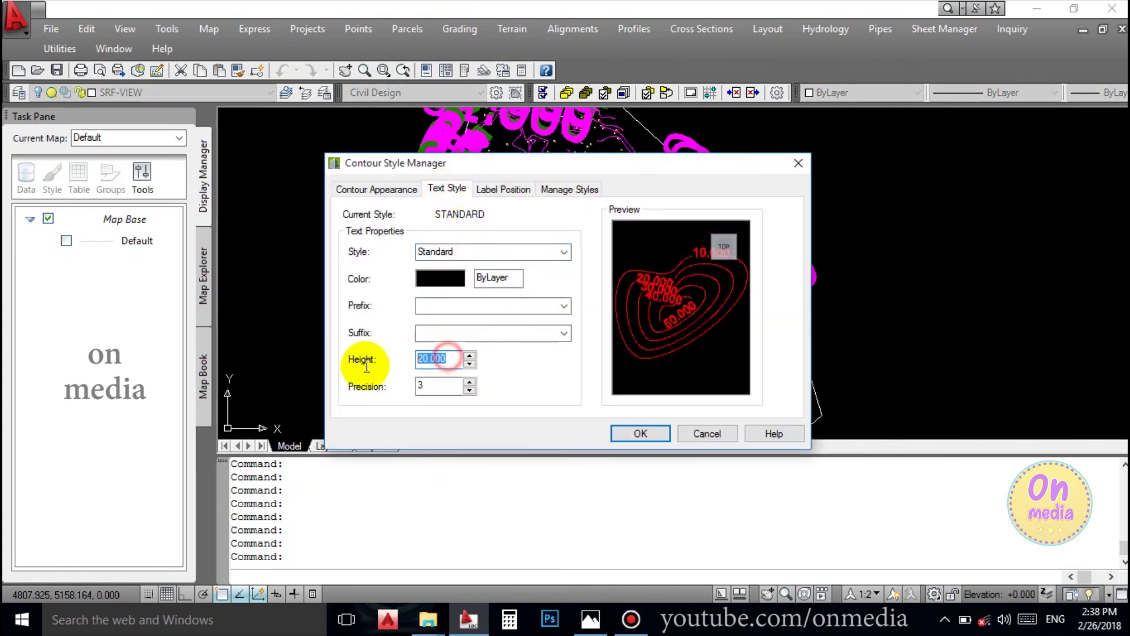
type("1")
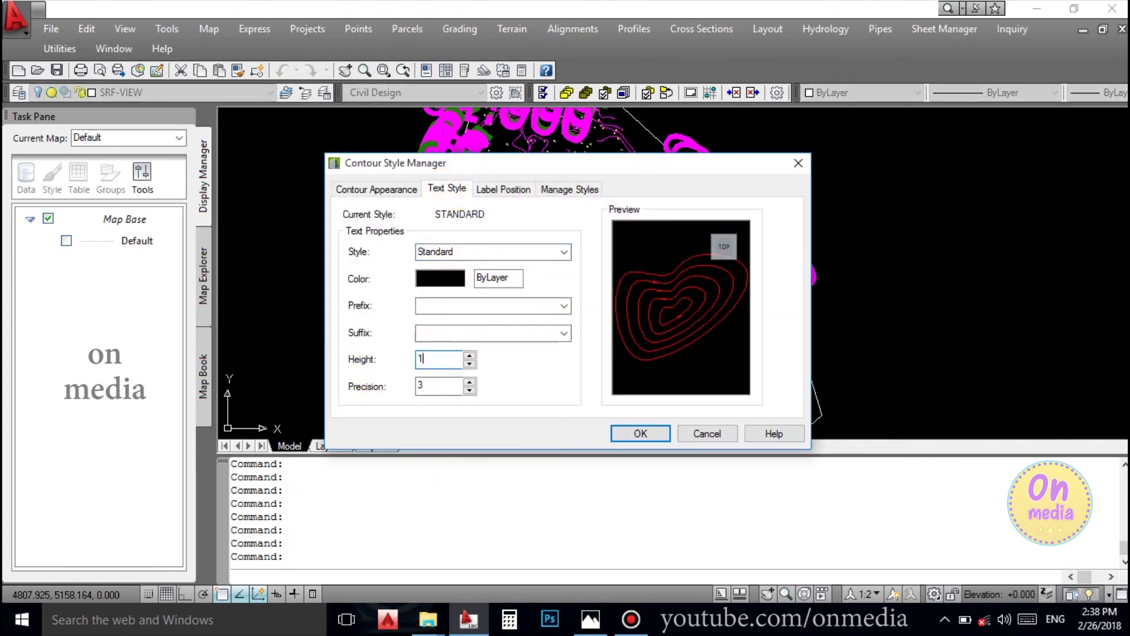
left_click(640, 433)
- Reduce the label text height of the Standard contour style to .5 and apply it
scroll(489, 322, "up", 5)
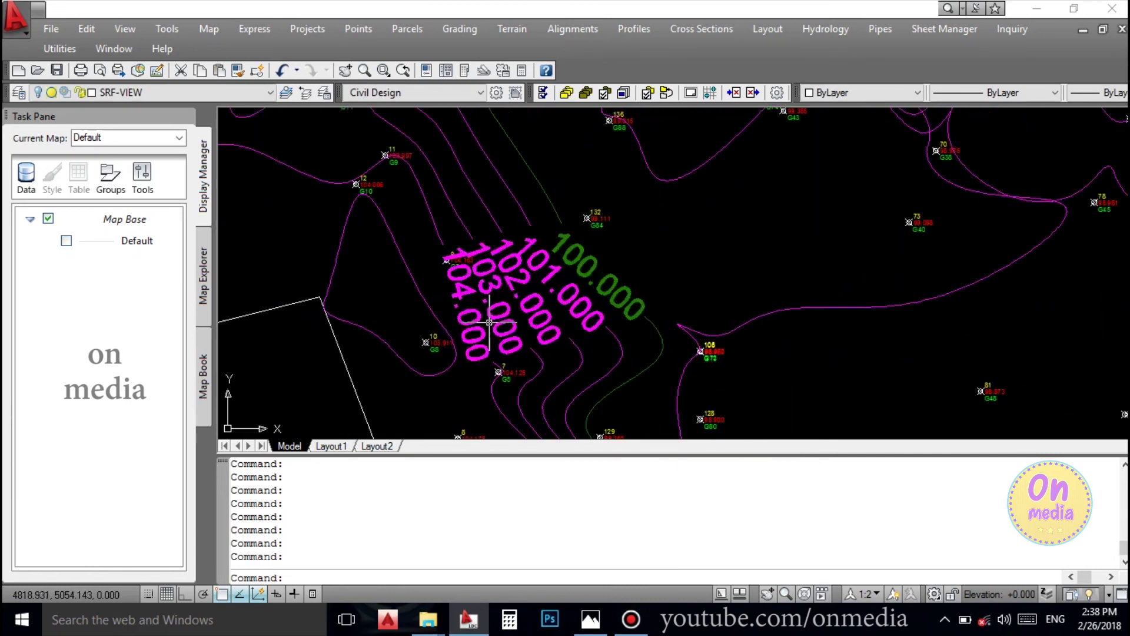
left_click(512, 29)
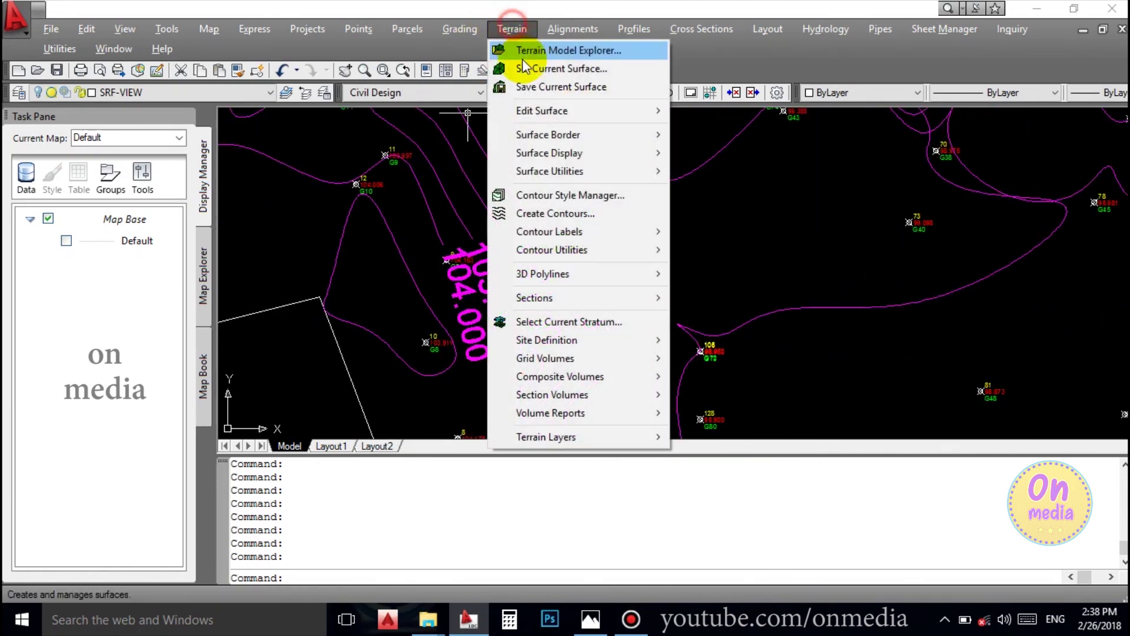
left_click(548, 194)
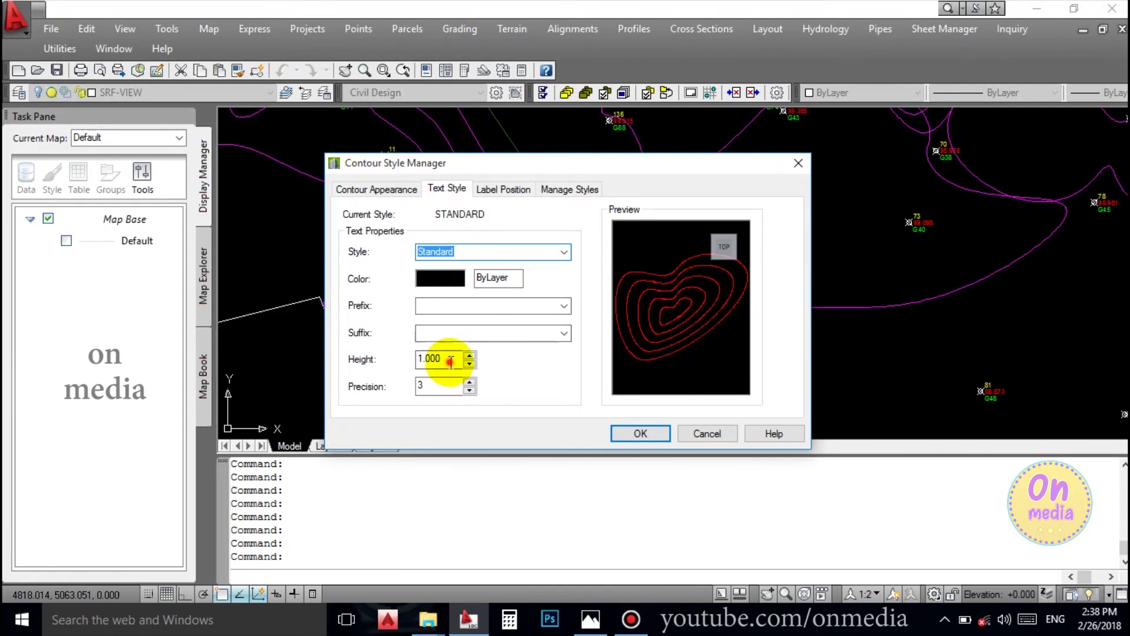
left_click(640, 434)
- Examine the contours and their resized labels across the whole site, including the southern arms of the boundary
scroll(429, 352, "down", 6)
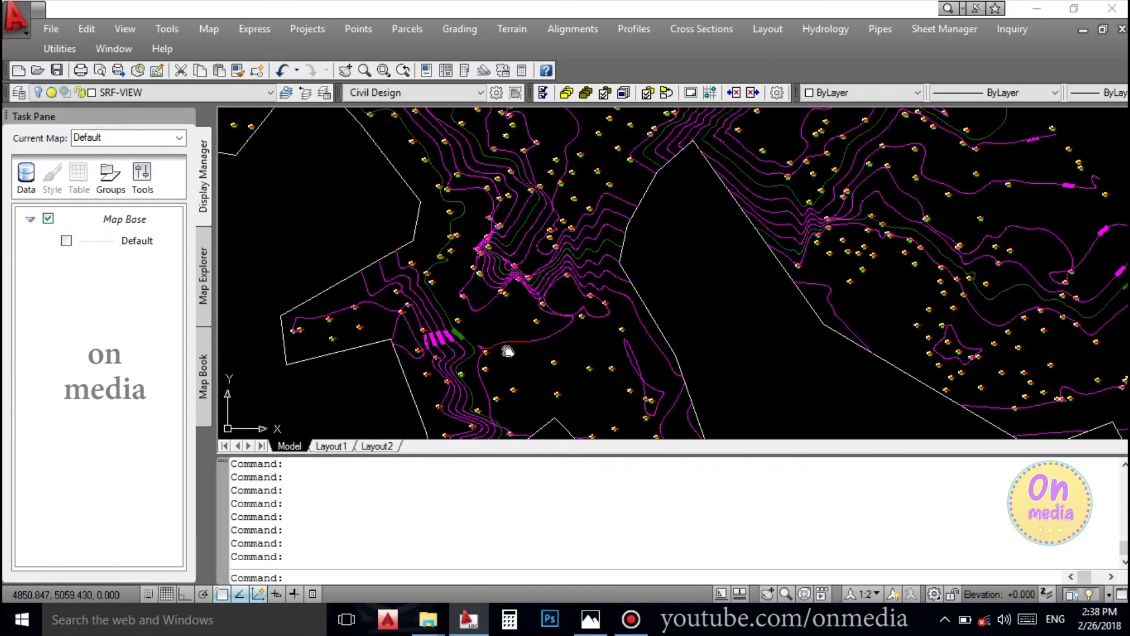
middle_click_drag(508, 352, 301, 412)
scroll(781, 244, "up", 4)
scroll(473, 340, "down", 5)
middle_click_drag(436, 258, 650, 270)
scroll(477, 252, "up", 2)
scroll(477, 252, "down", 5)
scroll(517, 363, "up", 3)
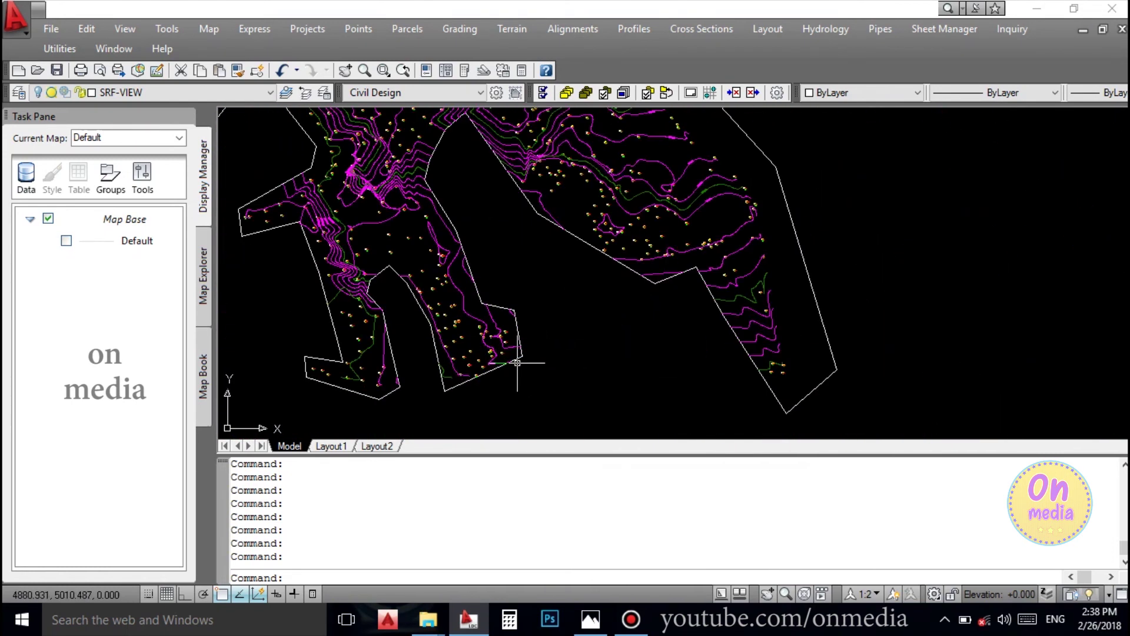
middle_click_drag(376, 187, 414, 217)
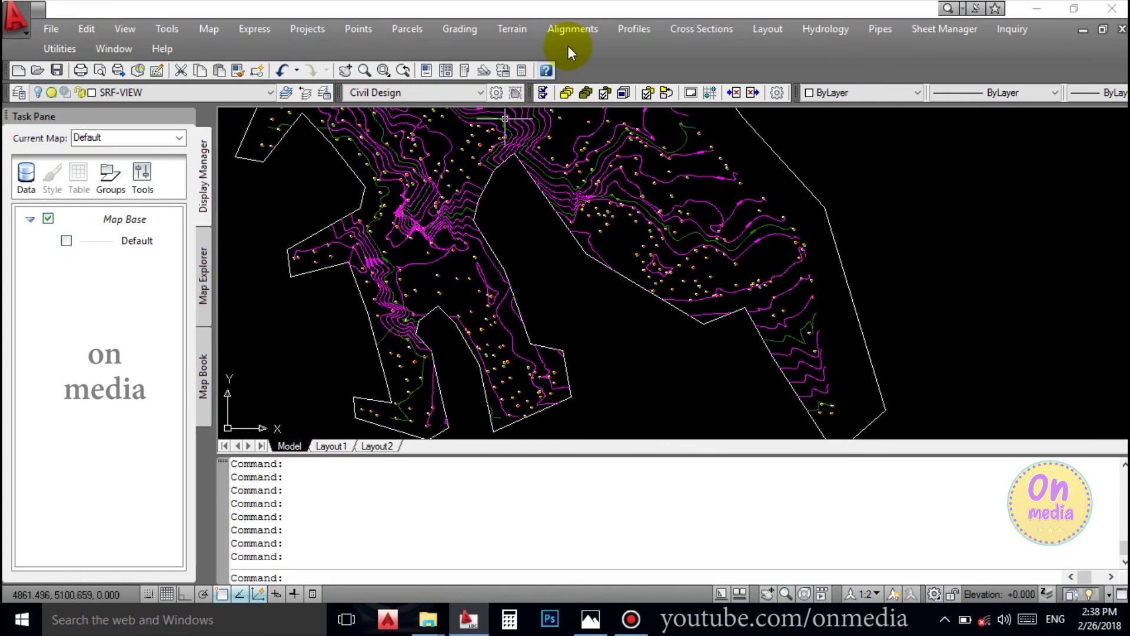
left_click(517, 30)
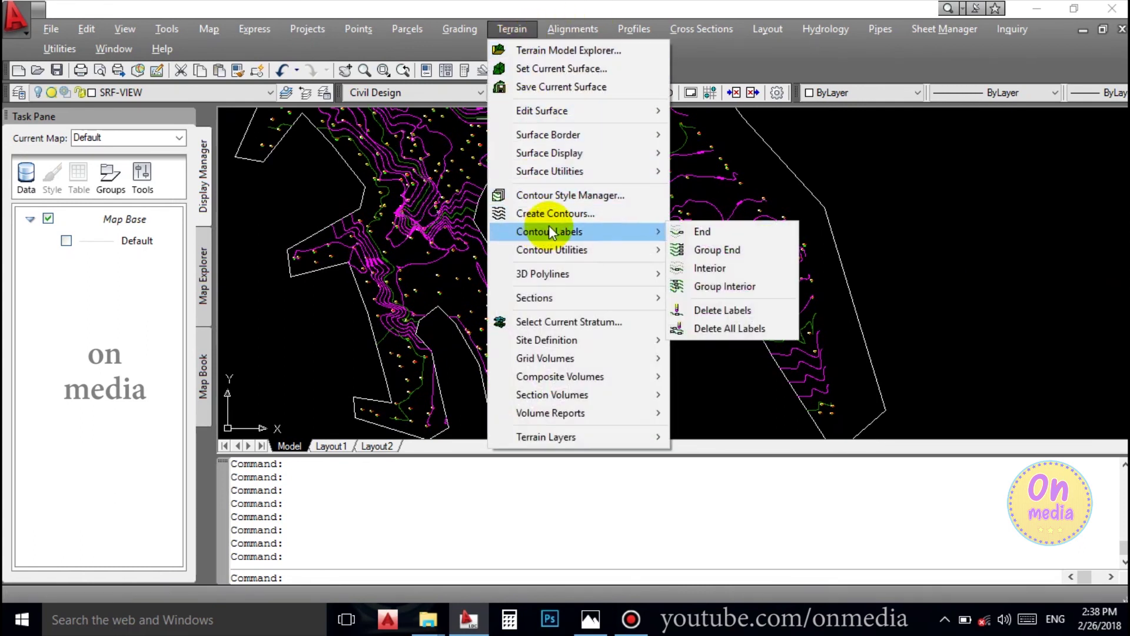
mouse_move(567, 270)
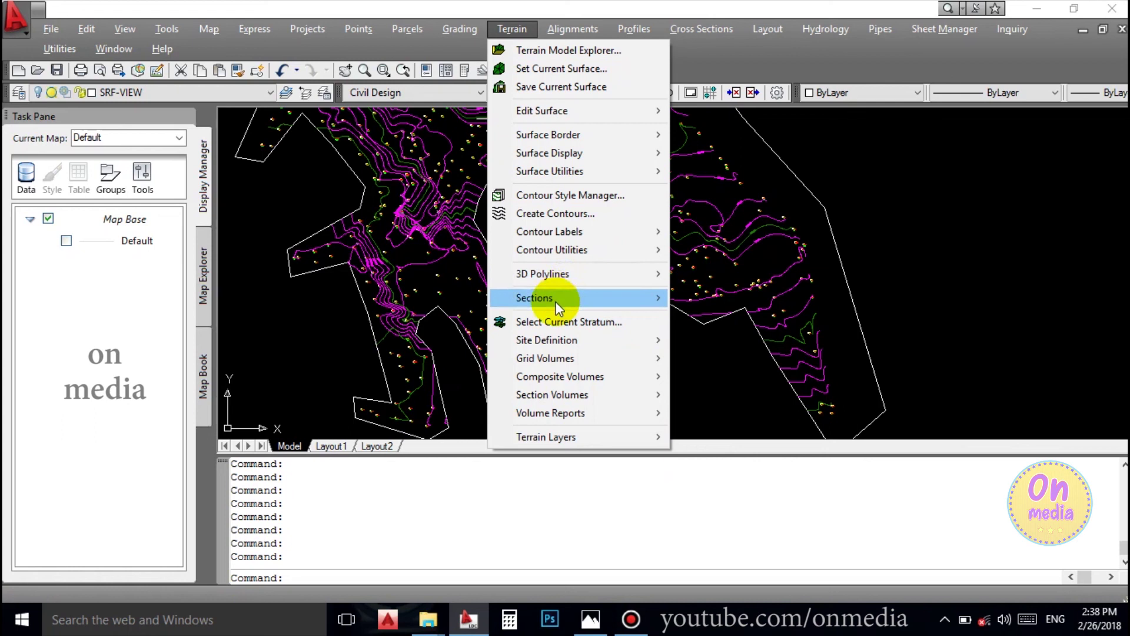
mouse_move(547, 299)
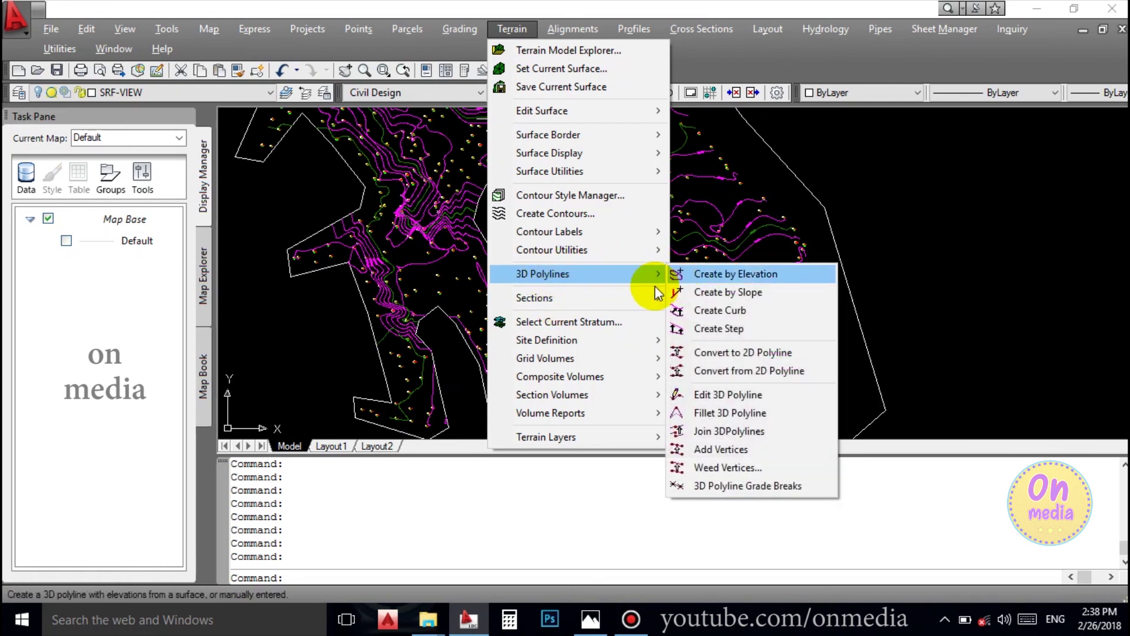
mouse_move(571, 357)
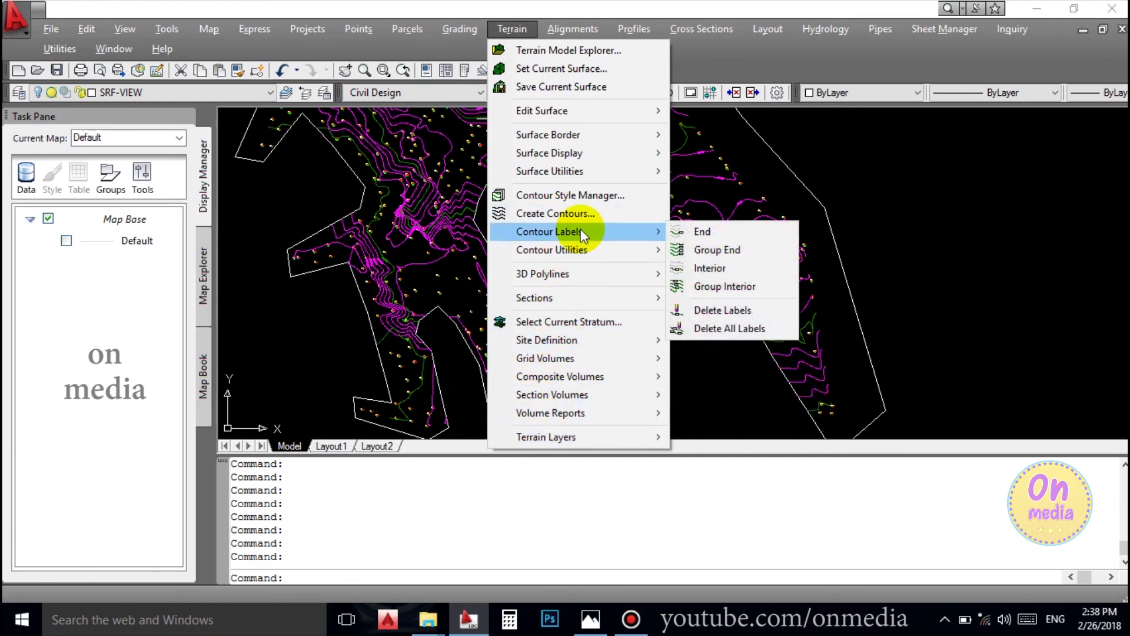
mouse_move(567, 109)
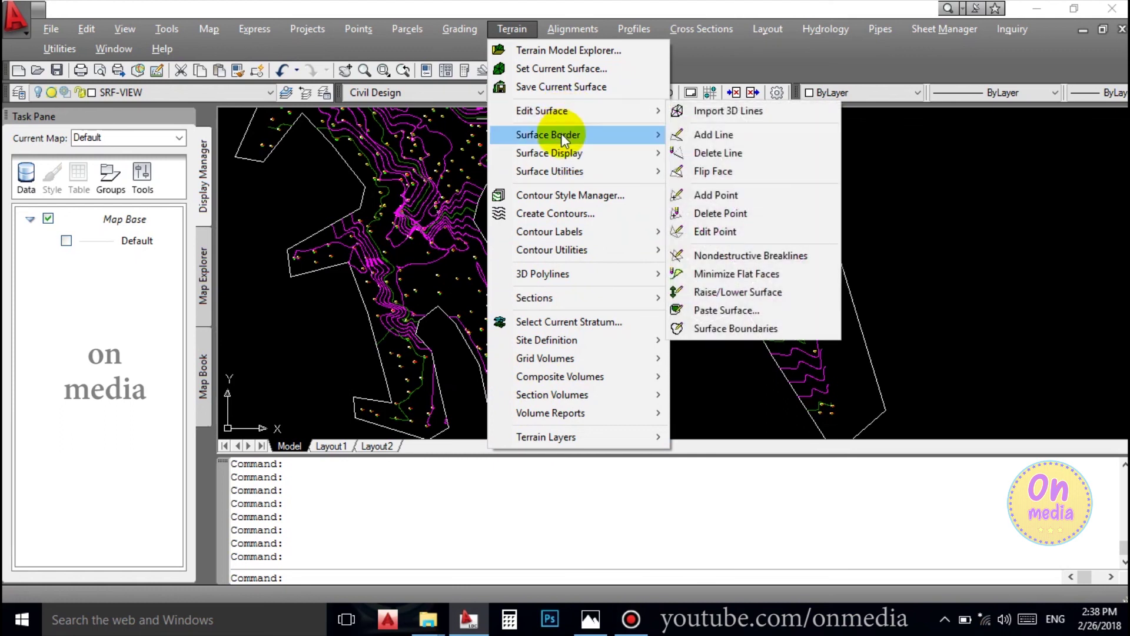
mouse_move(561, 133)
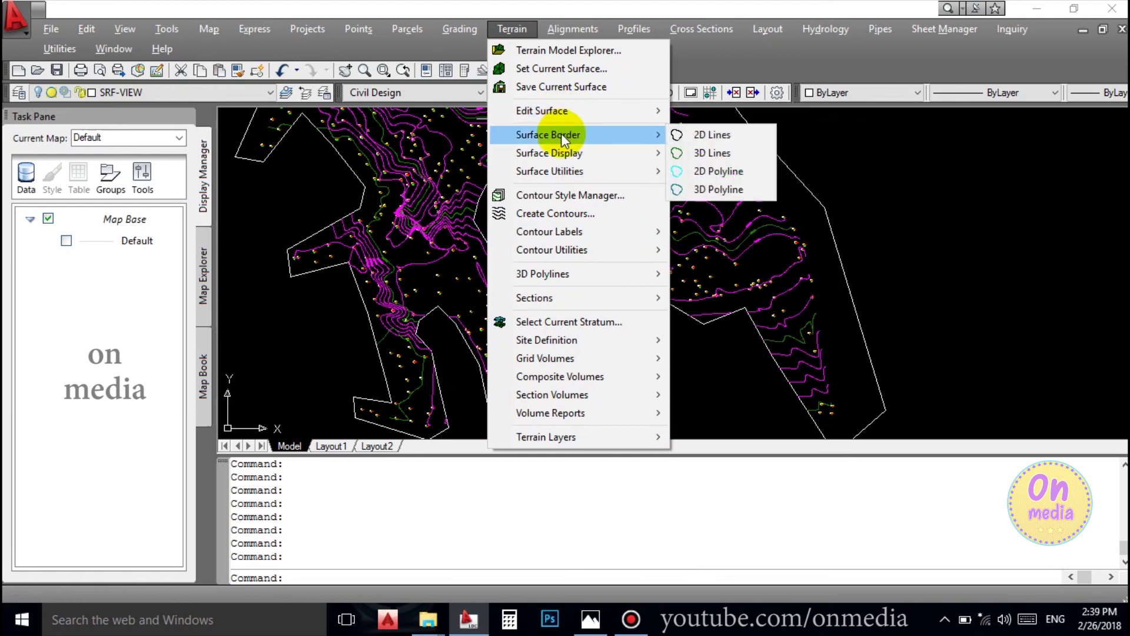